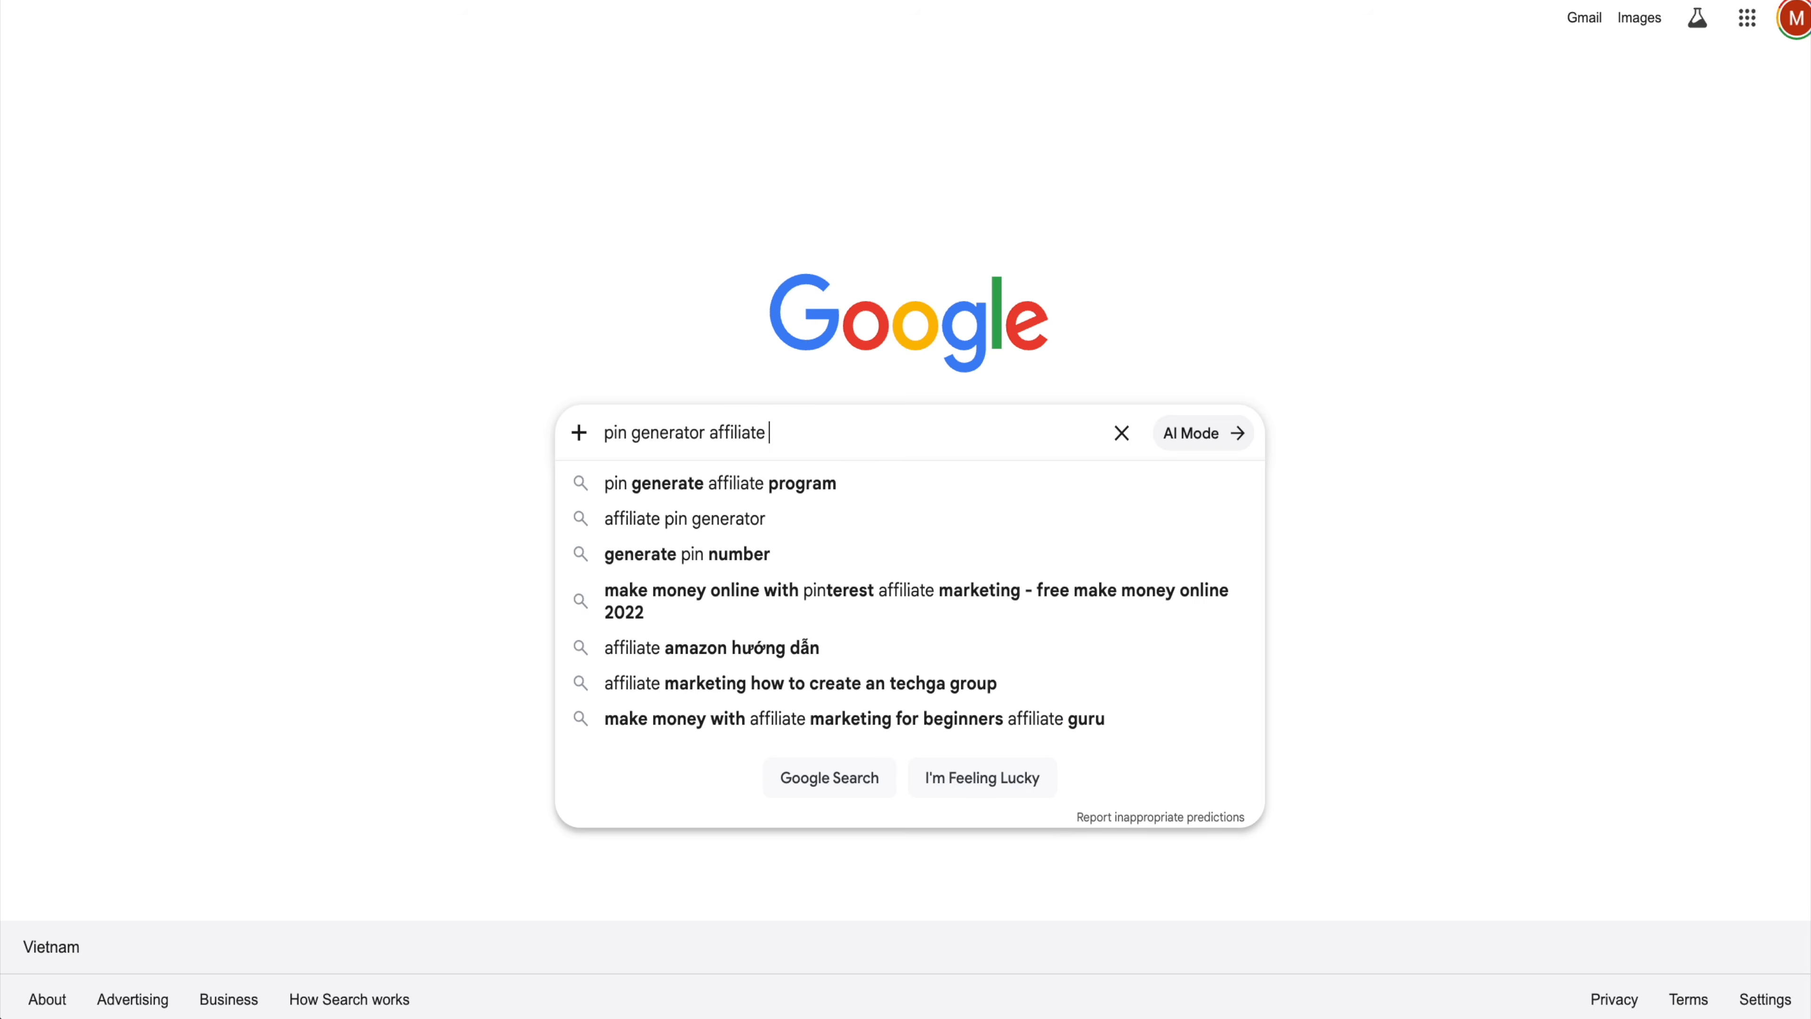
Search Google for "pin generator affiliate program", open Pin Generator's affiliate page and read through it down to the FAQ.
{"action": "type", "text": "program"}
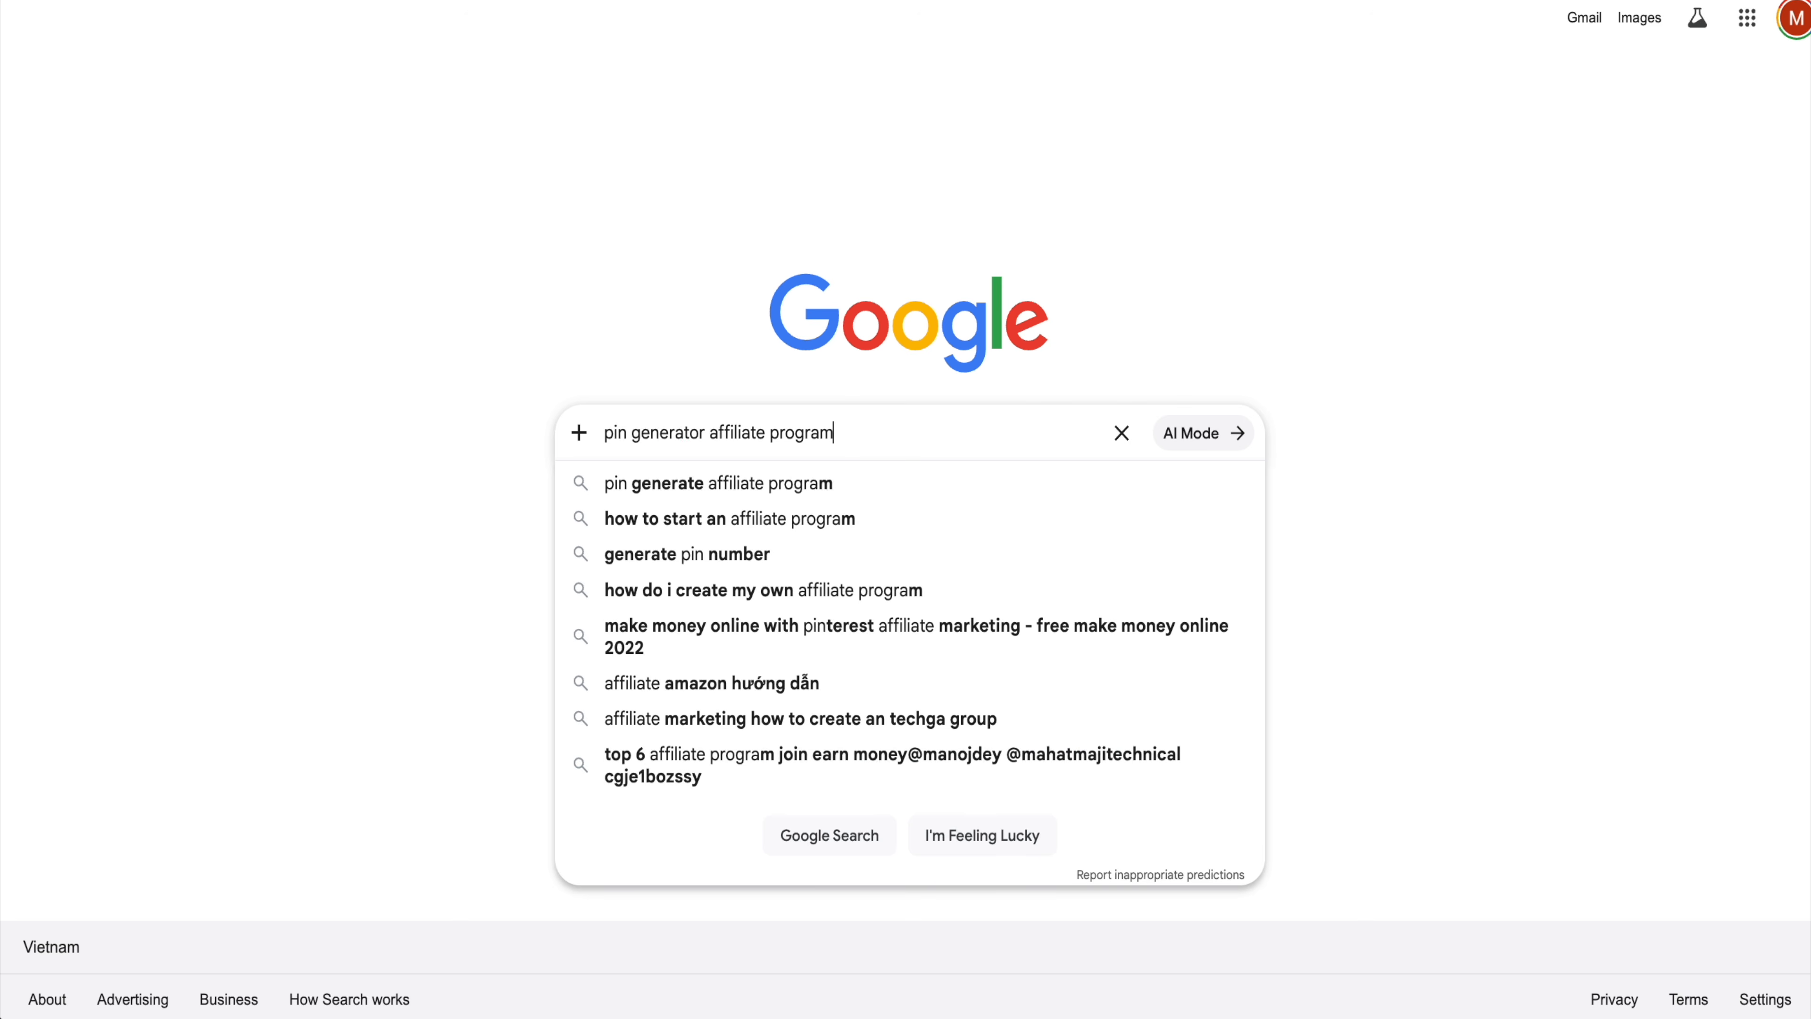
{"action": "key", "text": "Return"}
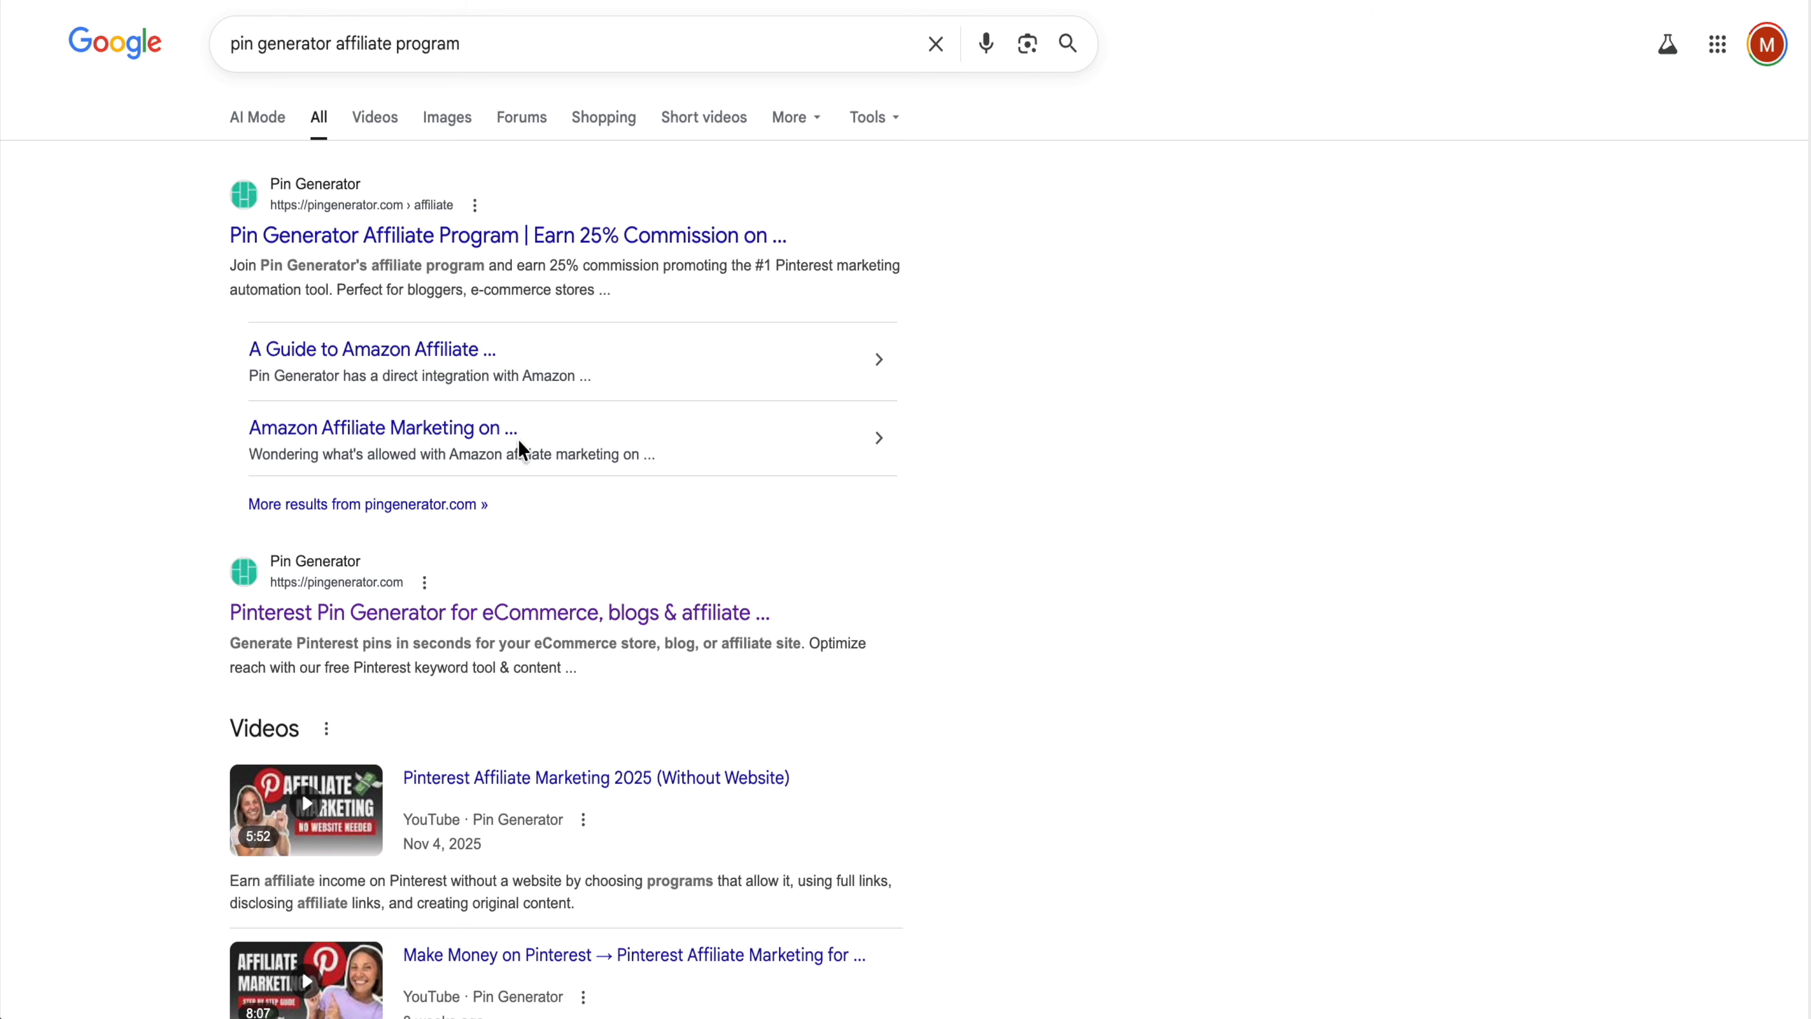
{"action": "left_click", "coordinate": [448, 239]}
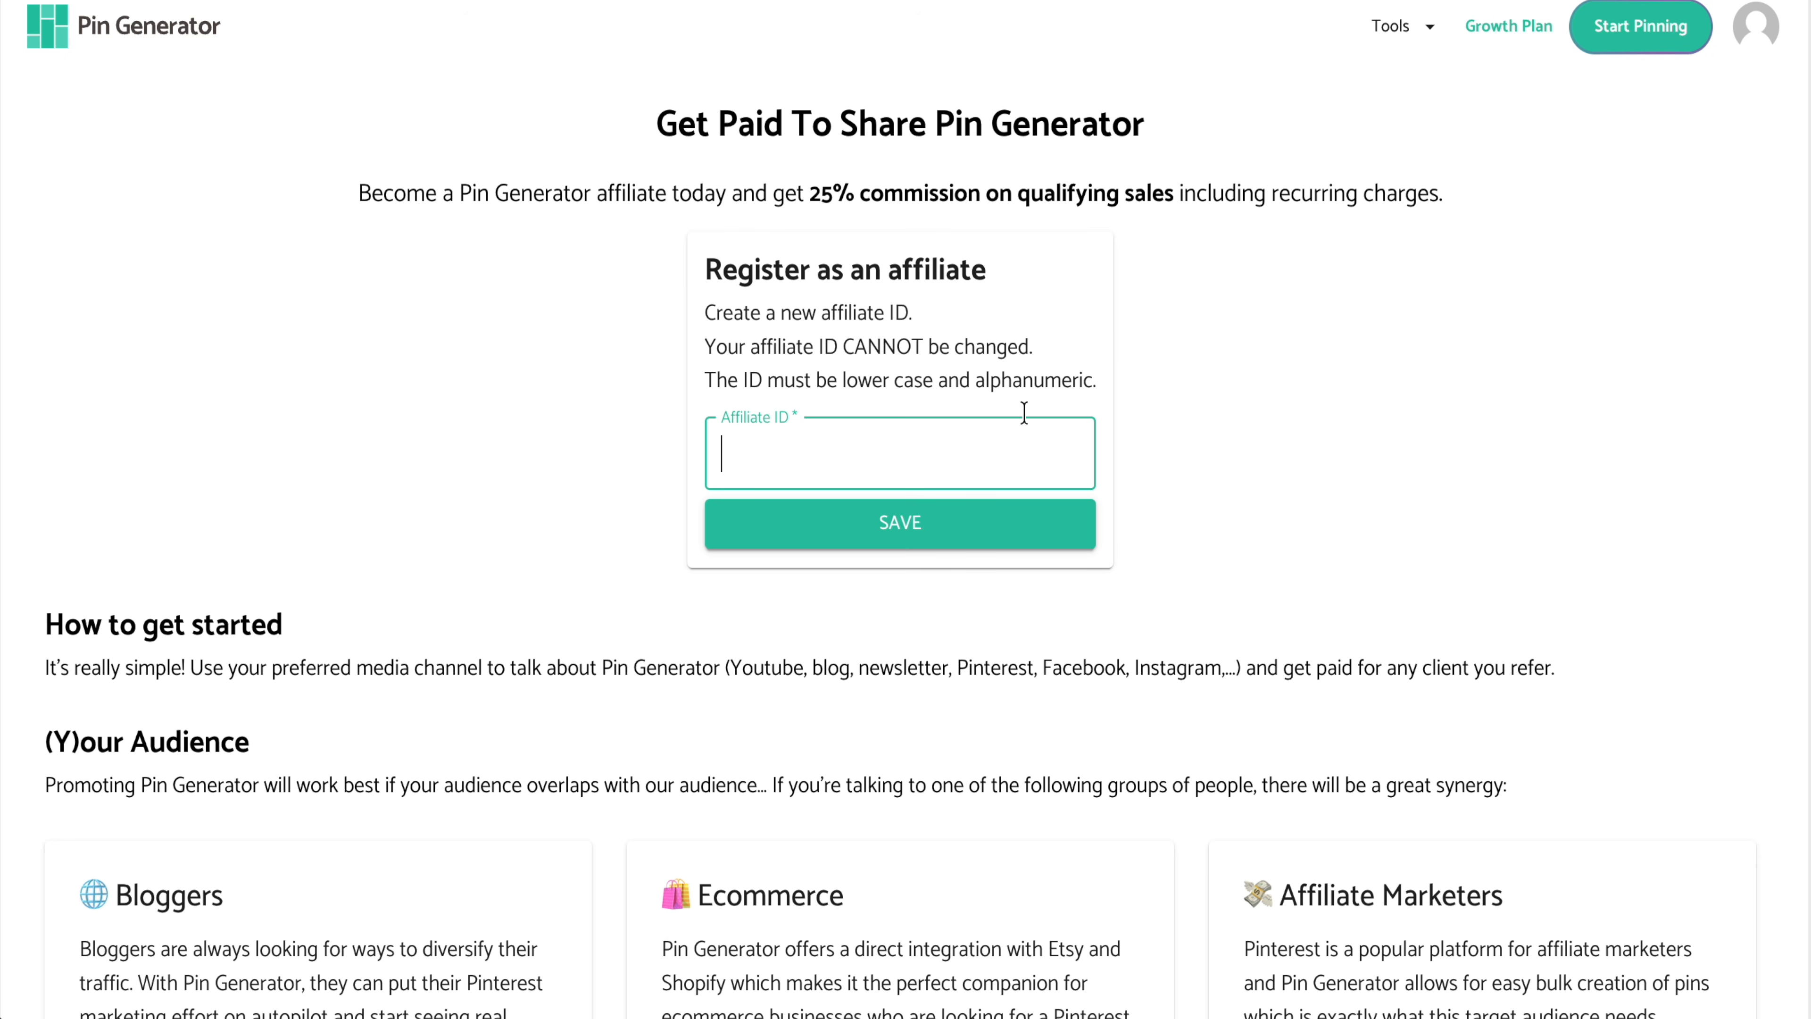
{"action": "scroll", "coordinate": [608, 525], "scroll_direction": "down", "scroll_amount": 1}
{"action": "scroll", "coordinate": [609, 524], "scroll_direction": "down", "scroll_amount": 19}
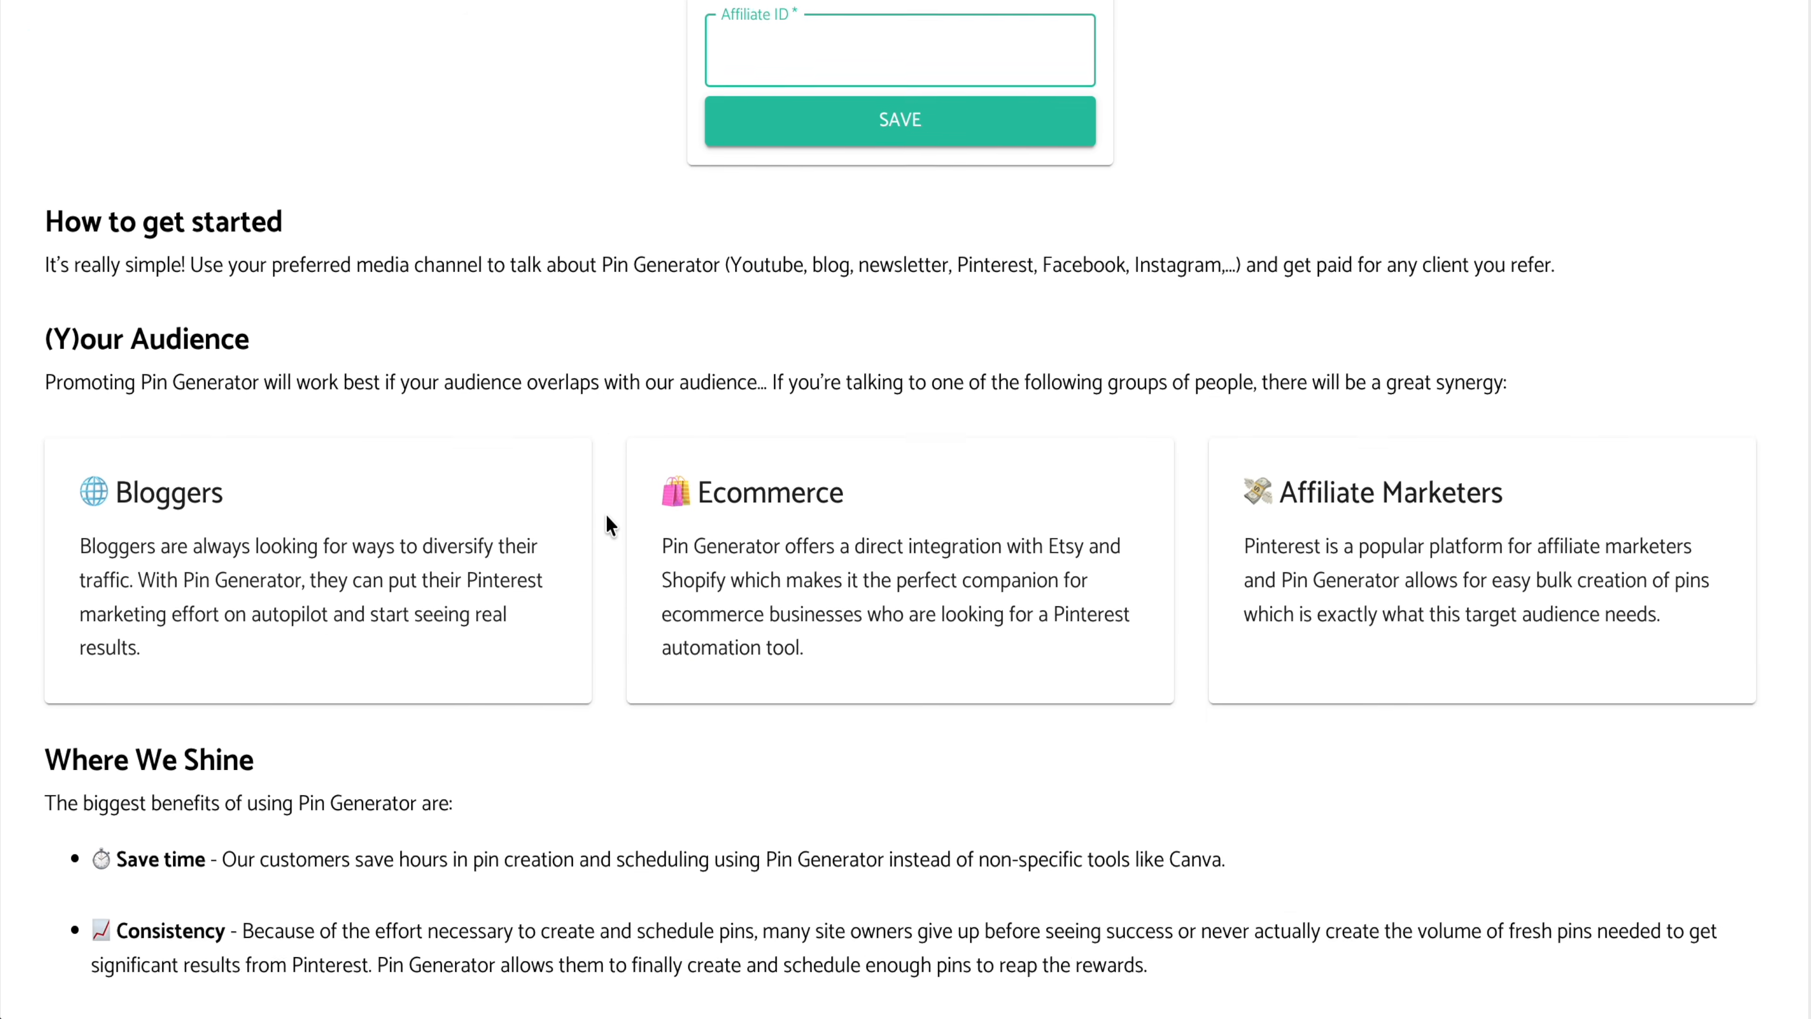
{"action": "scroll", "coordinate": [610, 526], "scroll_direction": "down", "scroll_amount": 12}
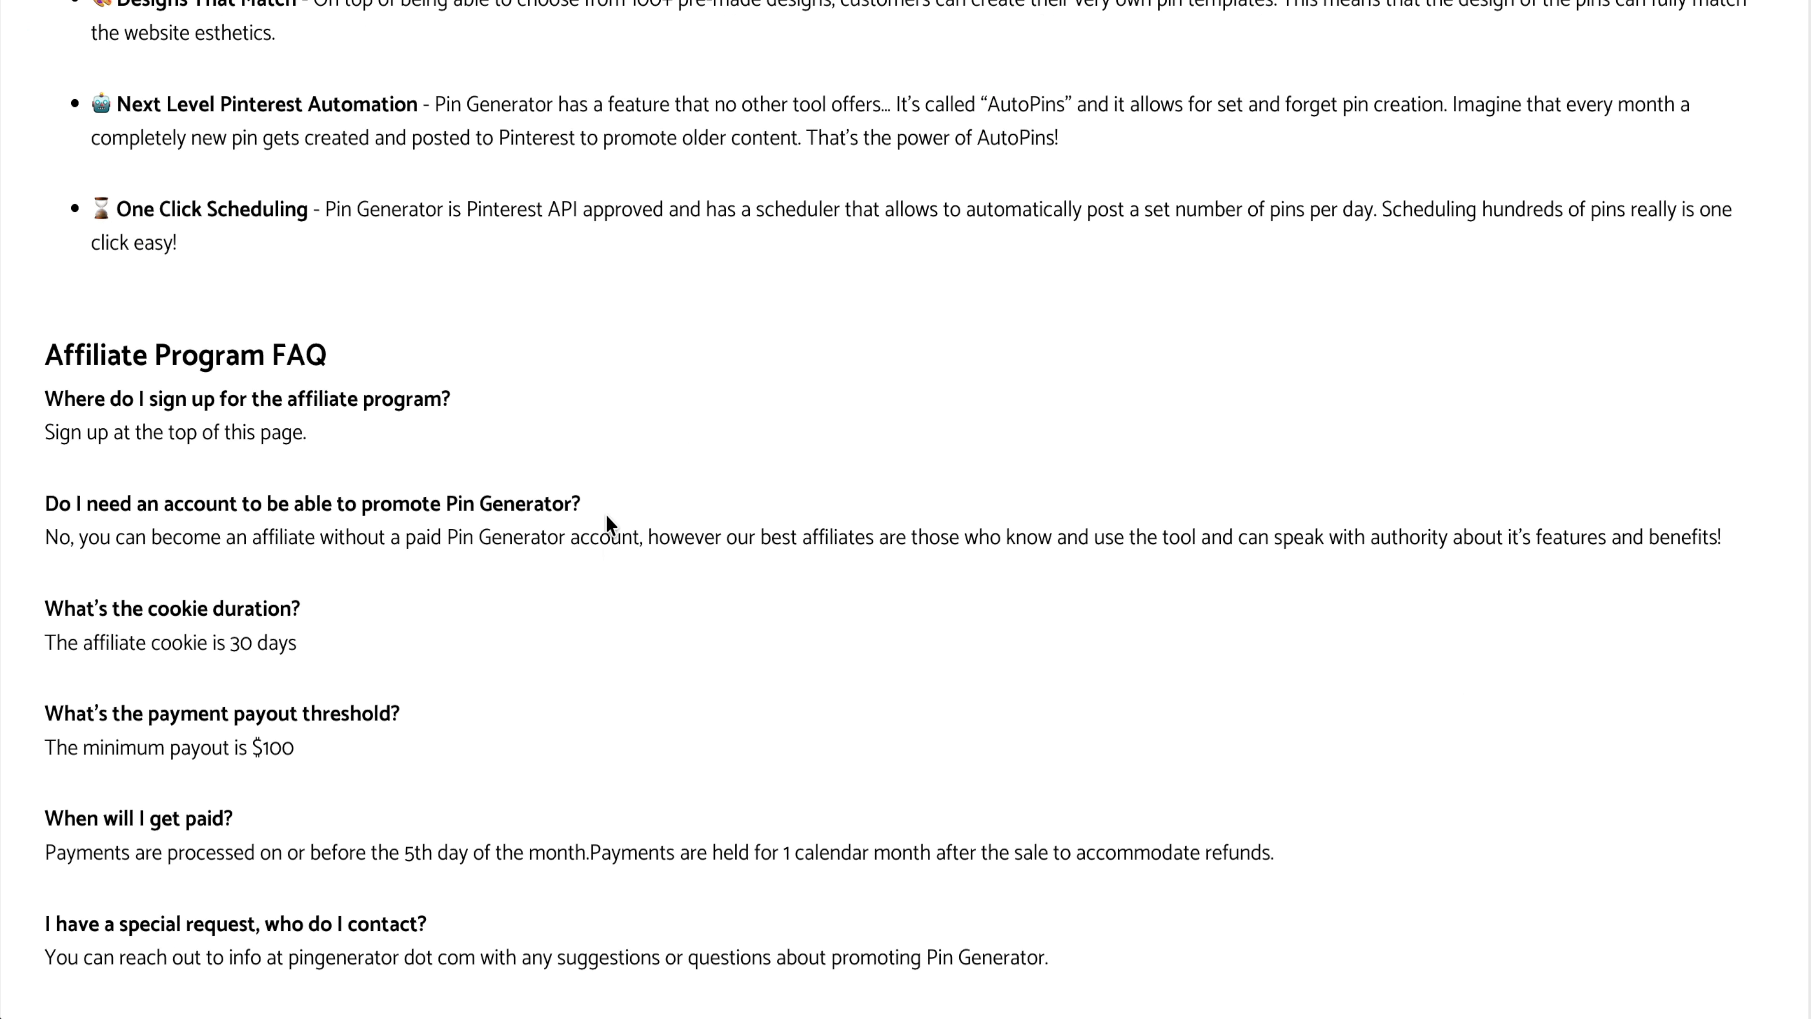
{"action": "scroll", "coordinate": [610, 526], "scroll_direction": "down", "scroll_amount": 7}
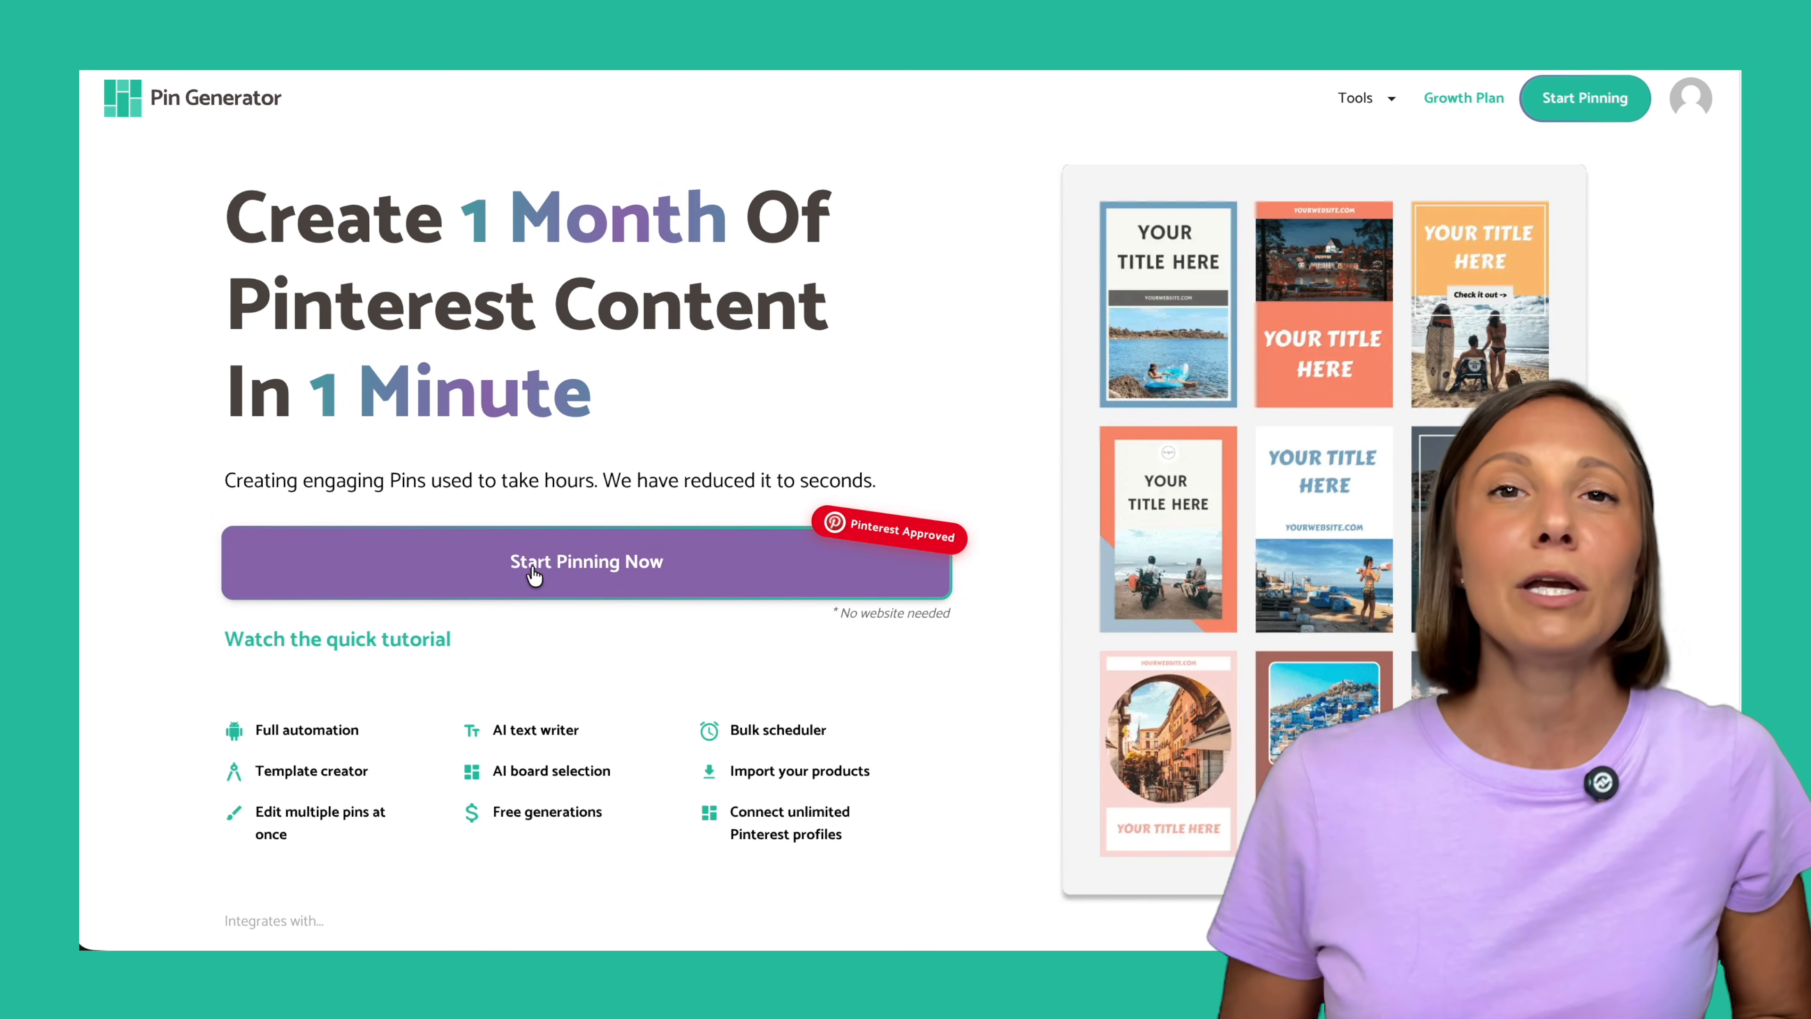
Start pinning in Pin Generator, dismiss the quick tour and name the automation "Candle automation".
{"action": "left_click", "coordinate": [658, 576]}
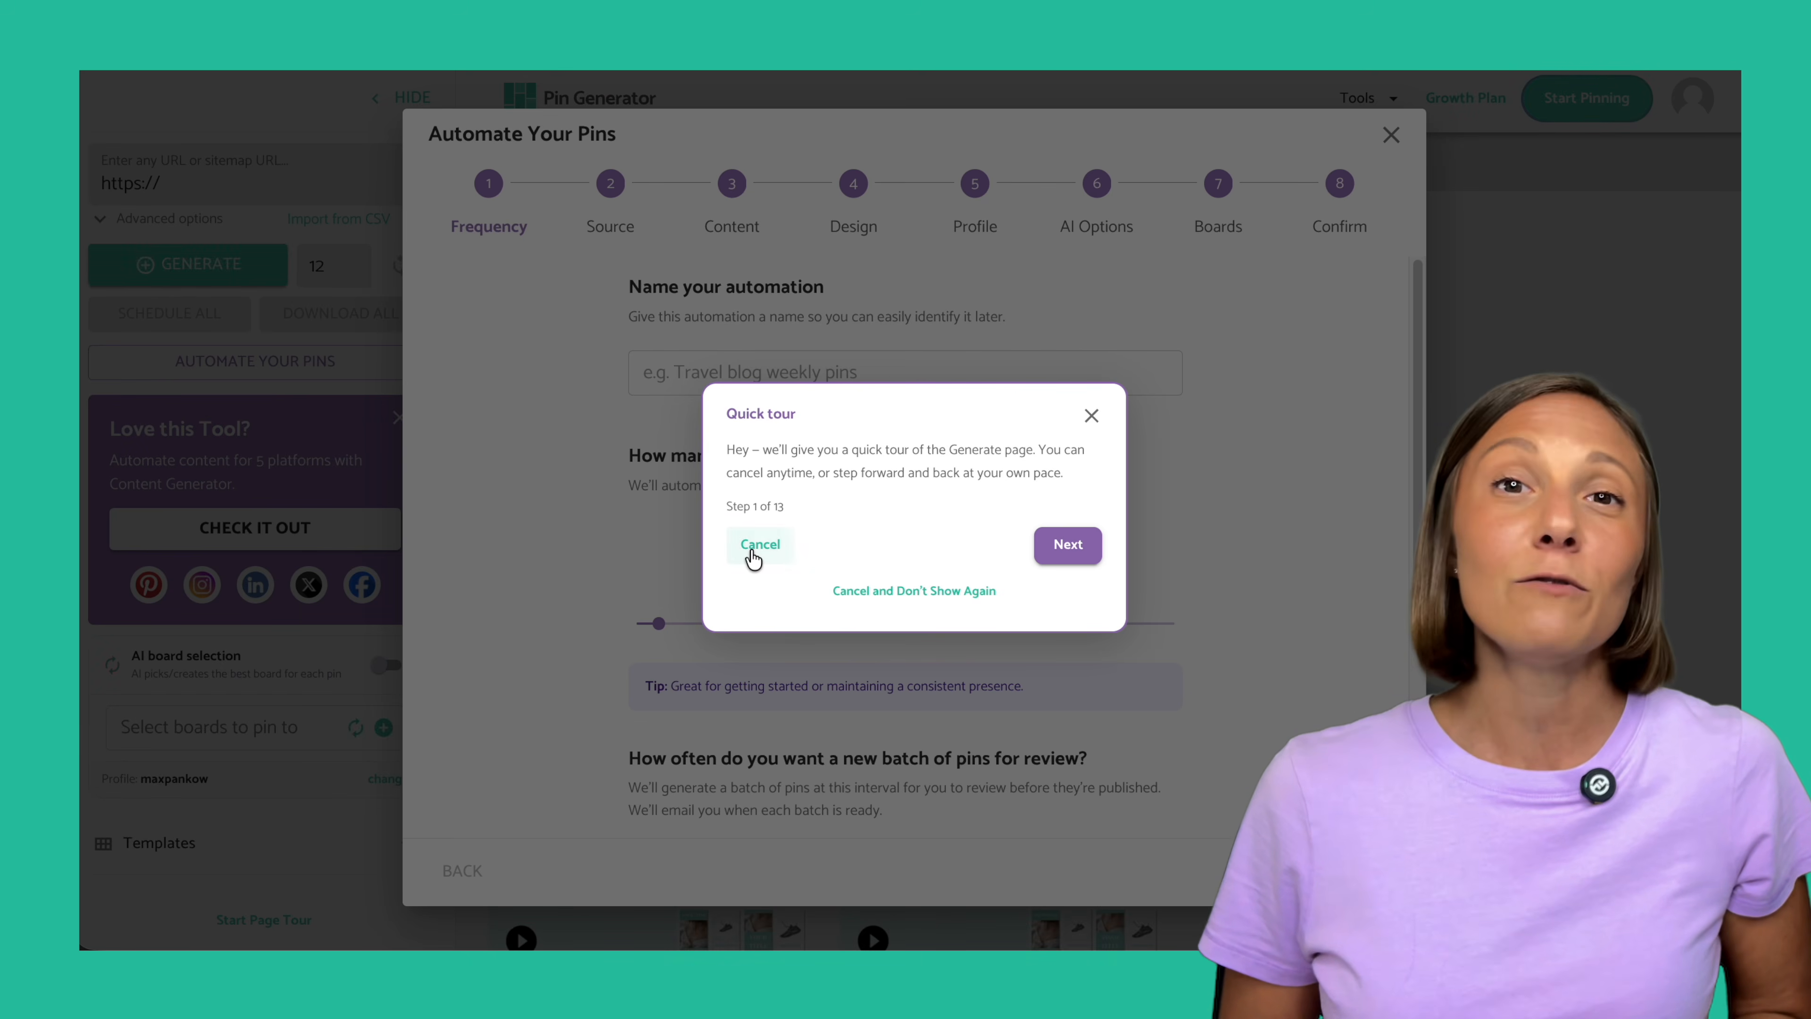
{"action": "left_click", "coordinate": [760, 543]}
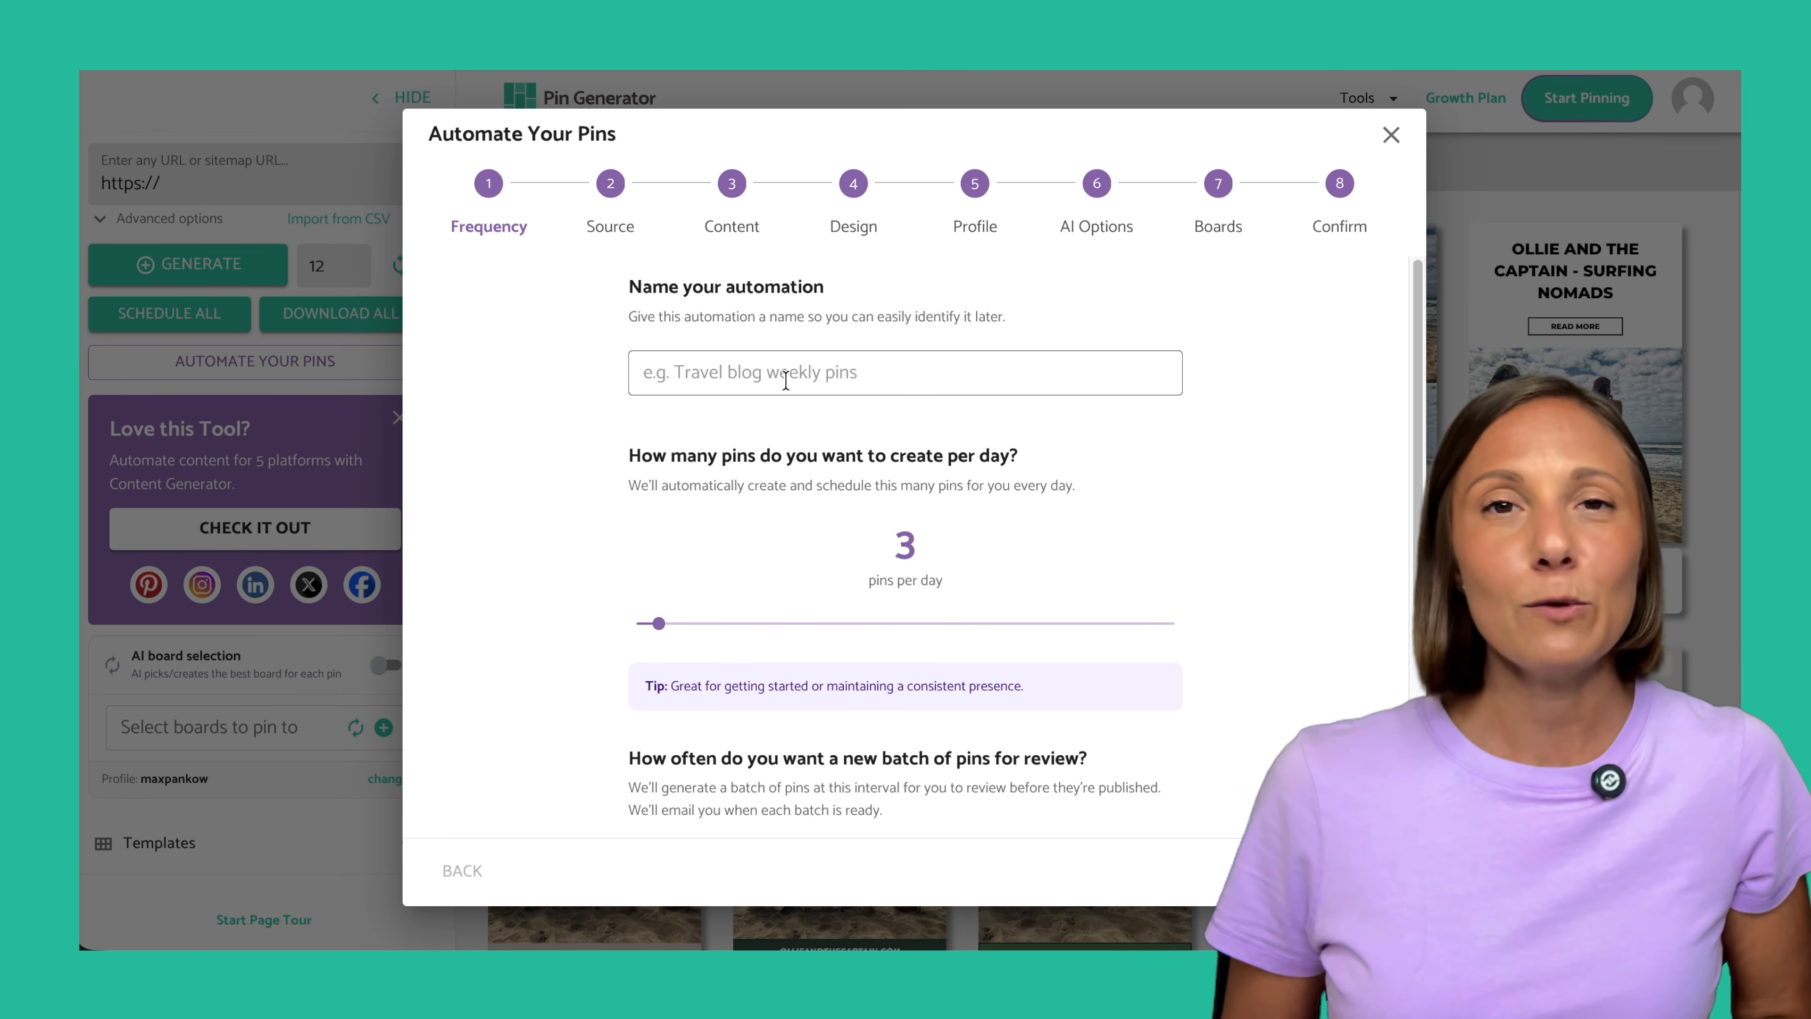
{"action": "left_click", "coordinate": [785, 380]}
{"action": "type", "text": "Candle automation"}
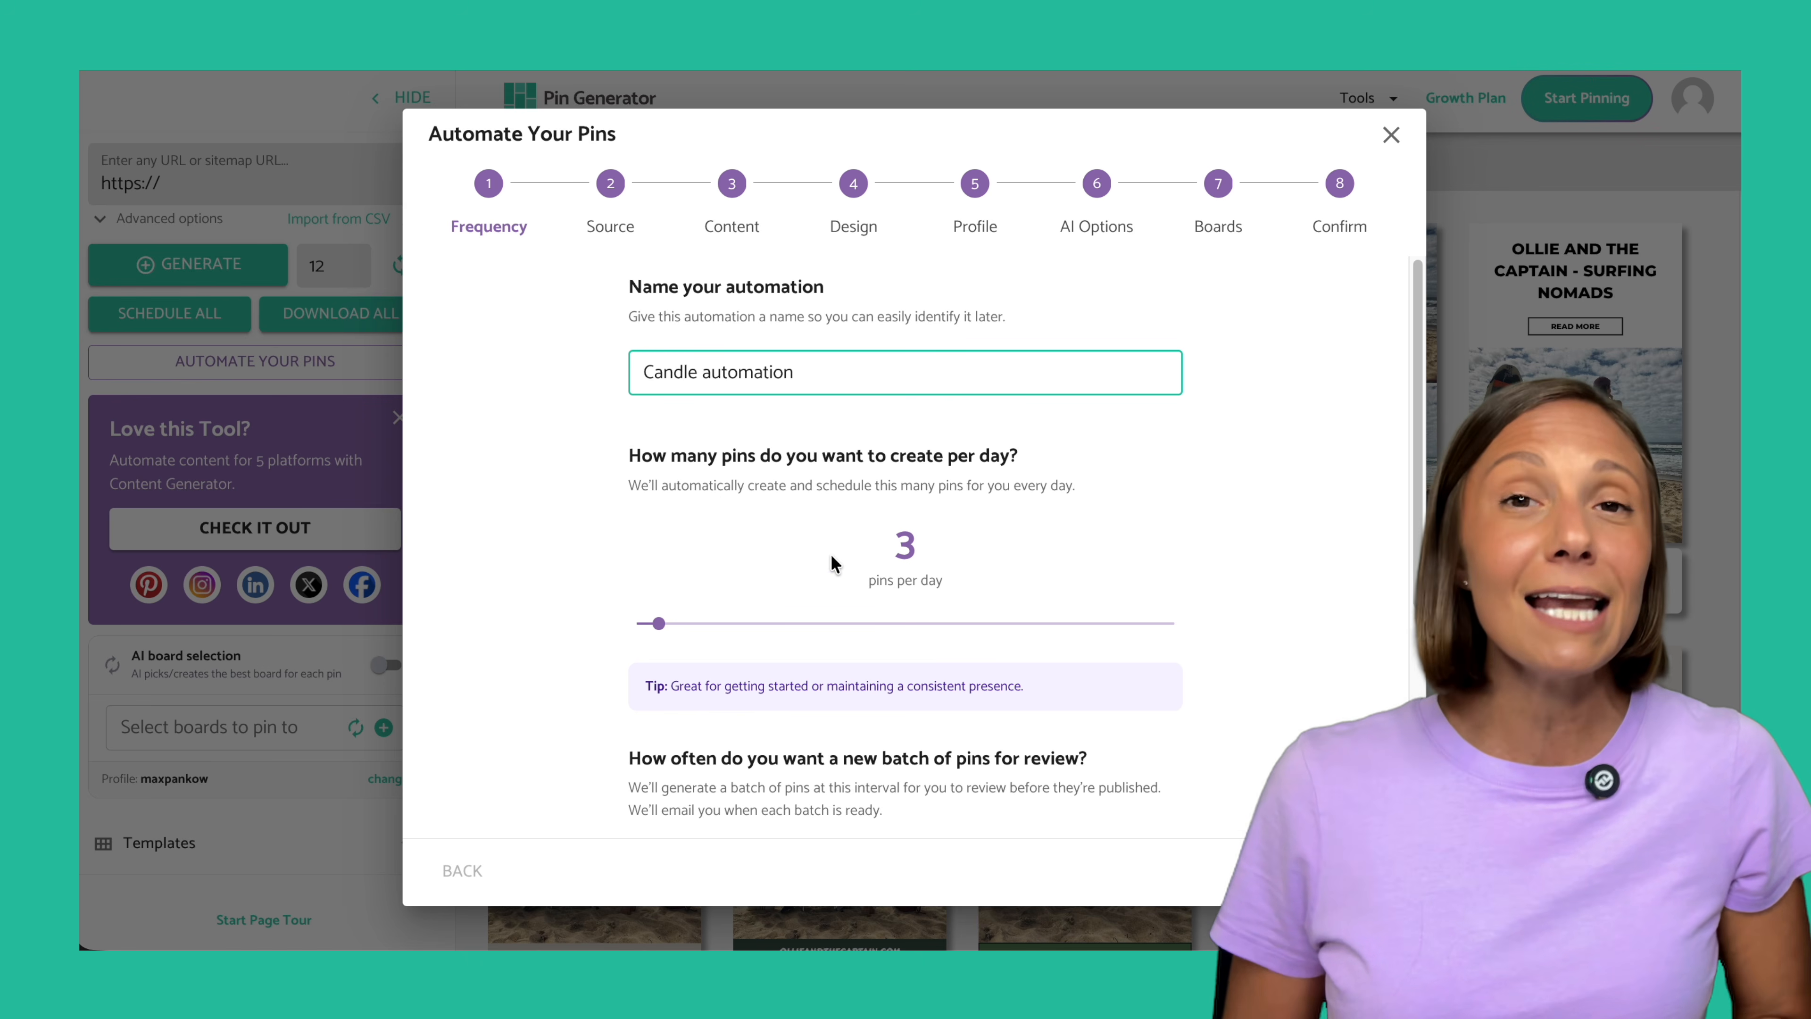
{"action": "scroll", "coordinate": [892, 583], "scroll_direction": "down", "scroll_amount": 4}
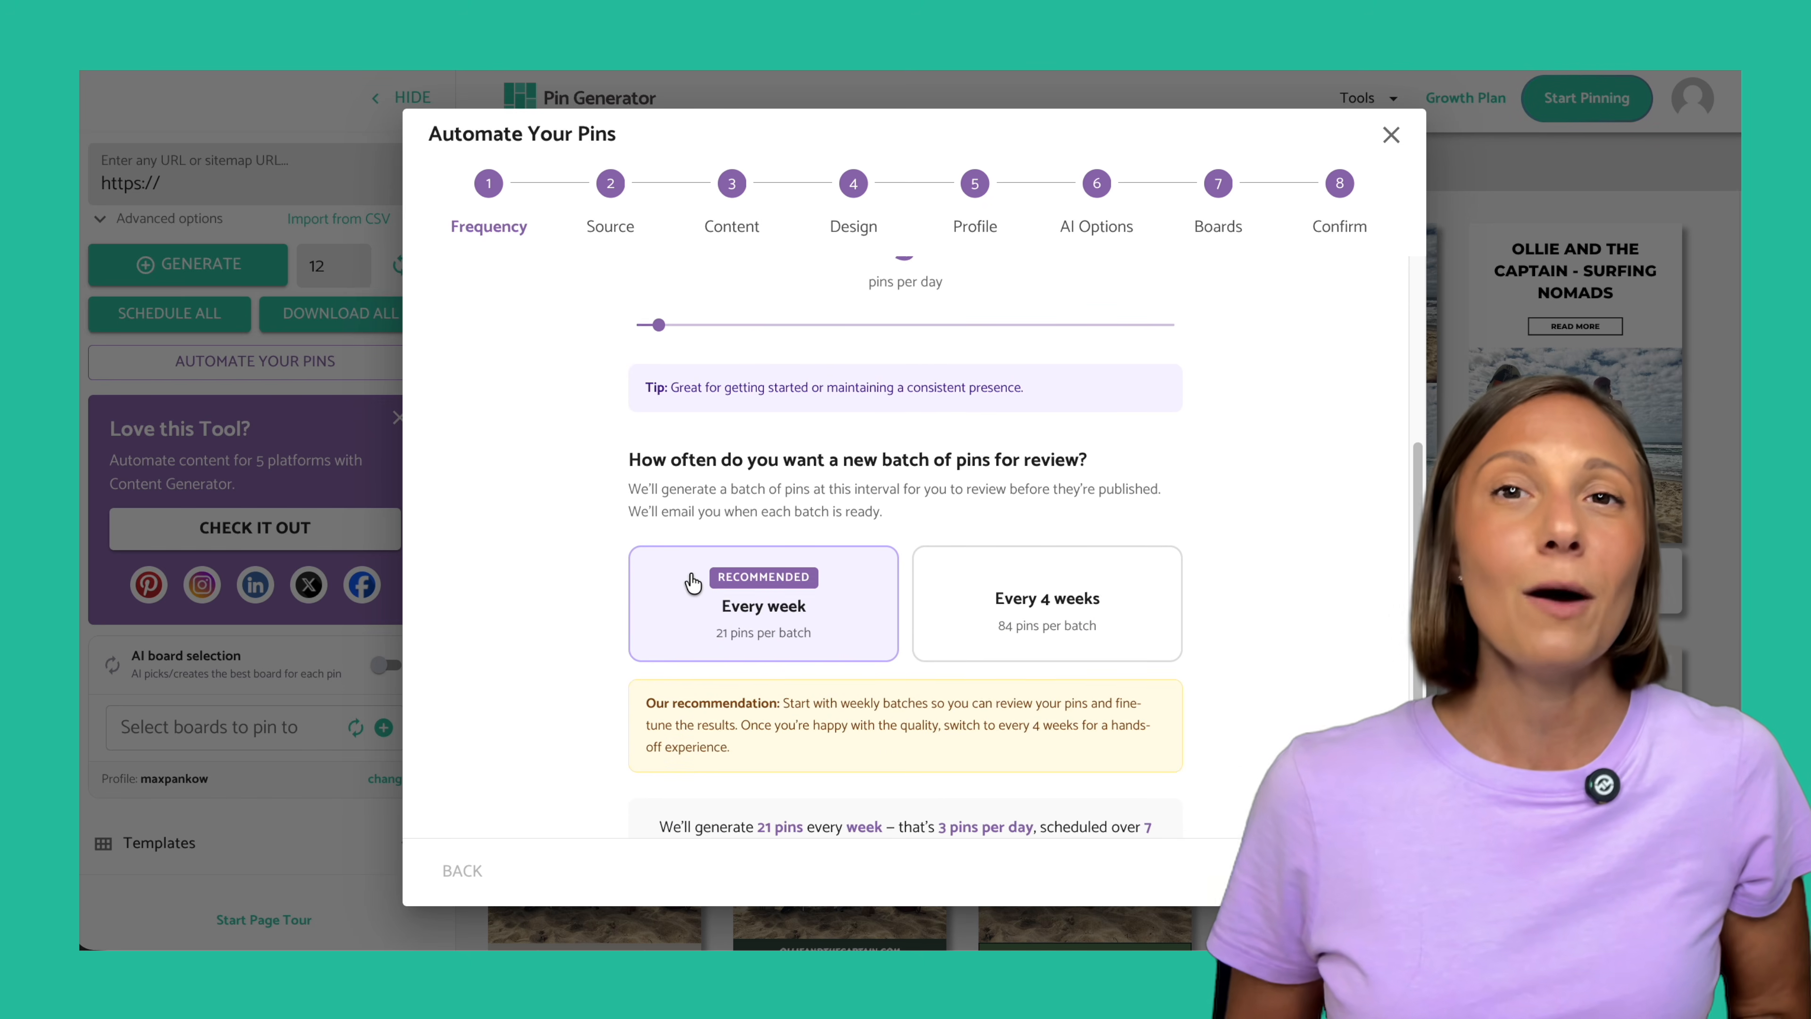
{"action": "scroll", "coordinate": [689, 579], "scroll_direction": "down", "scroll_amount": 1}
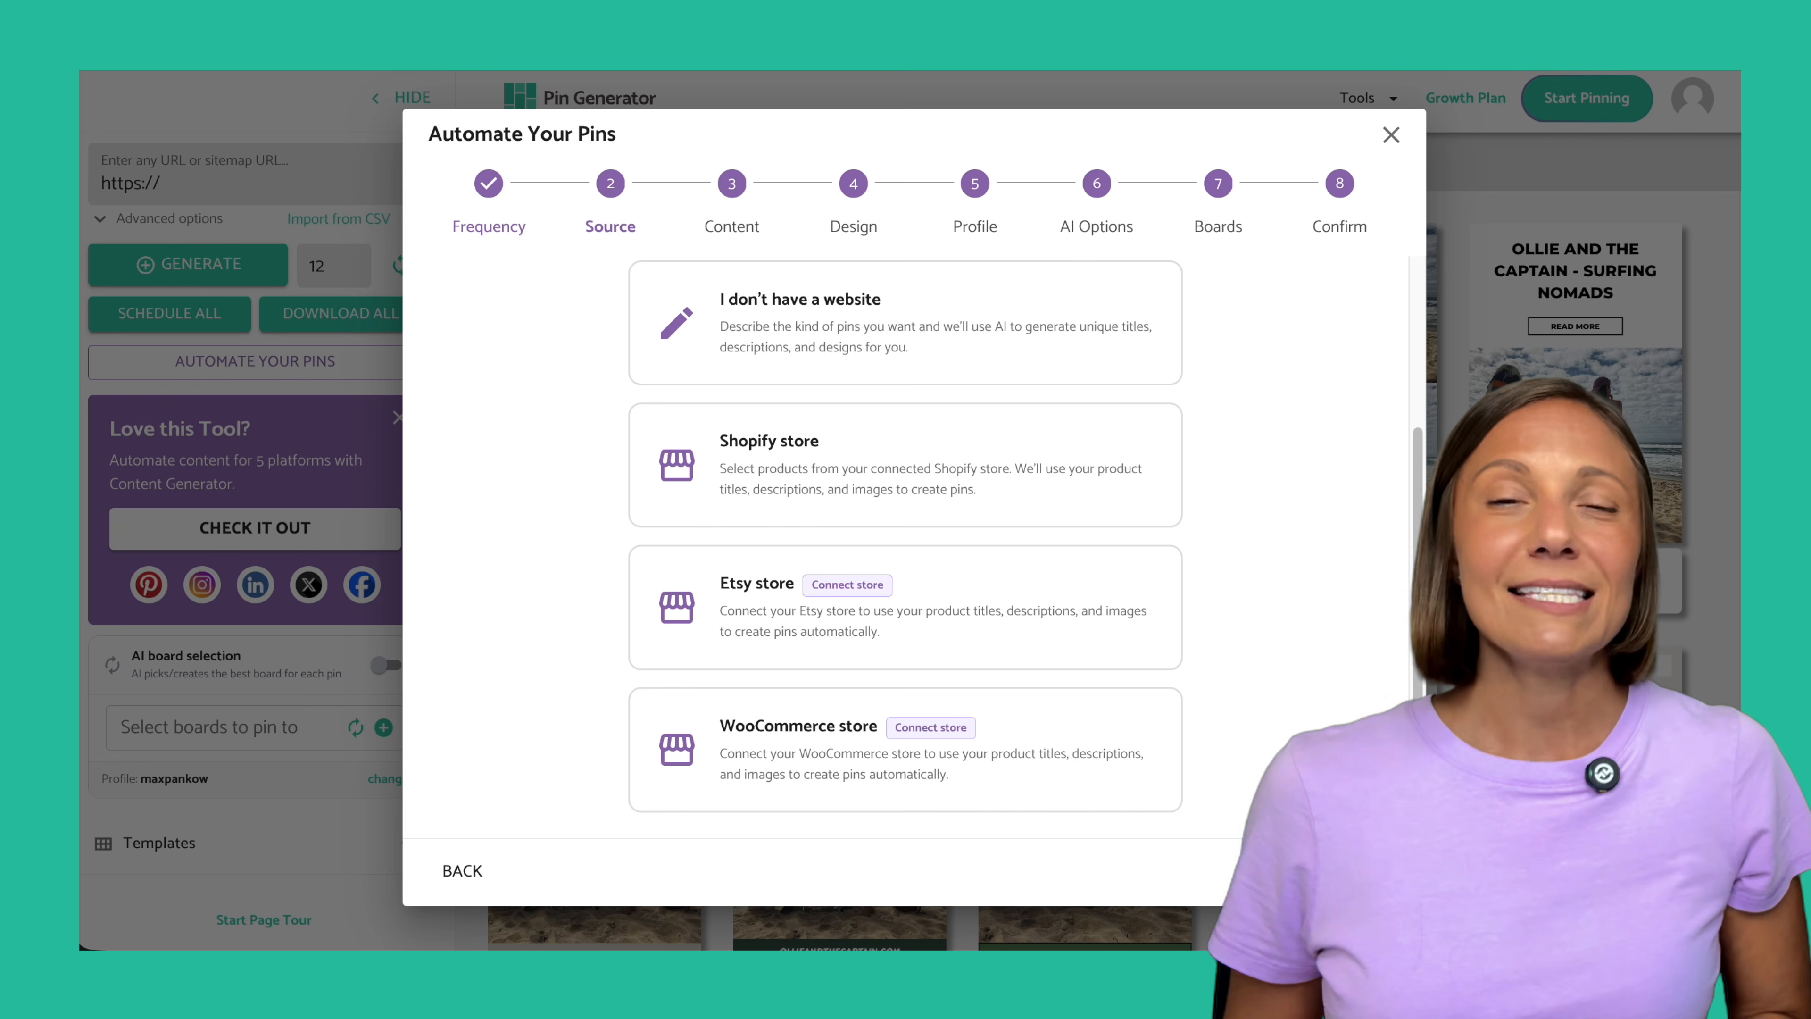
Choose "I don't have a website" as the source of the pin content.
{"action": "scroll", "coordinate": [1354, 586], "scroll_direction": "up", "scroll_amount": 3}
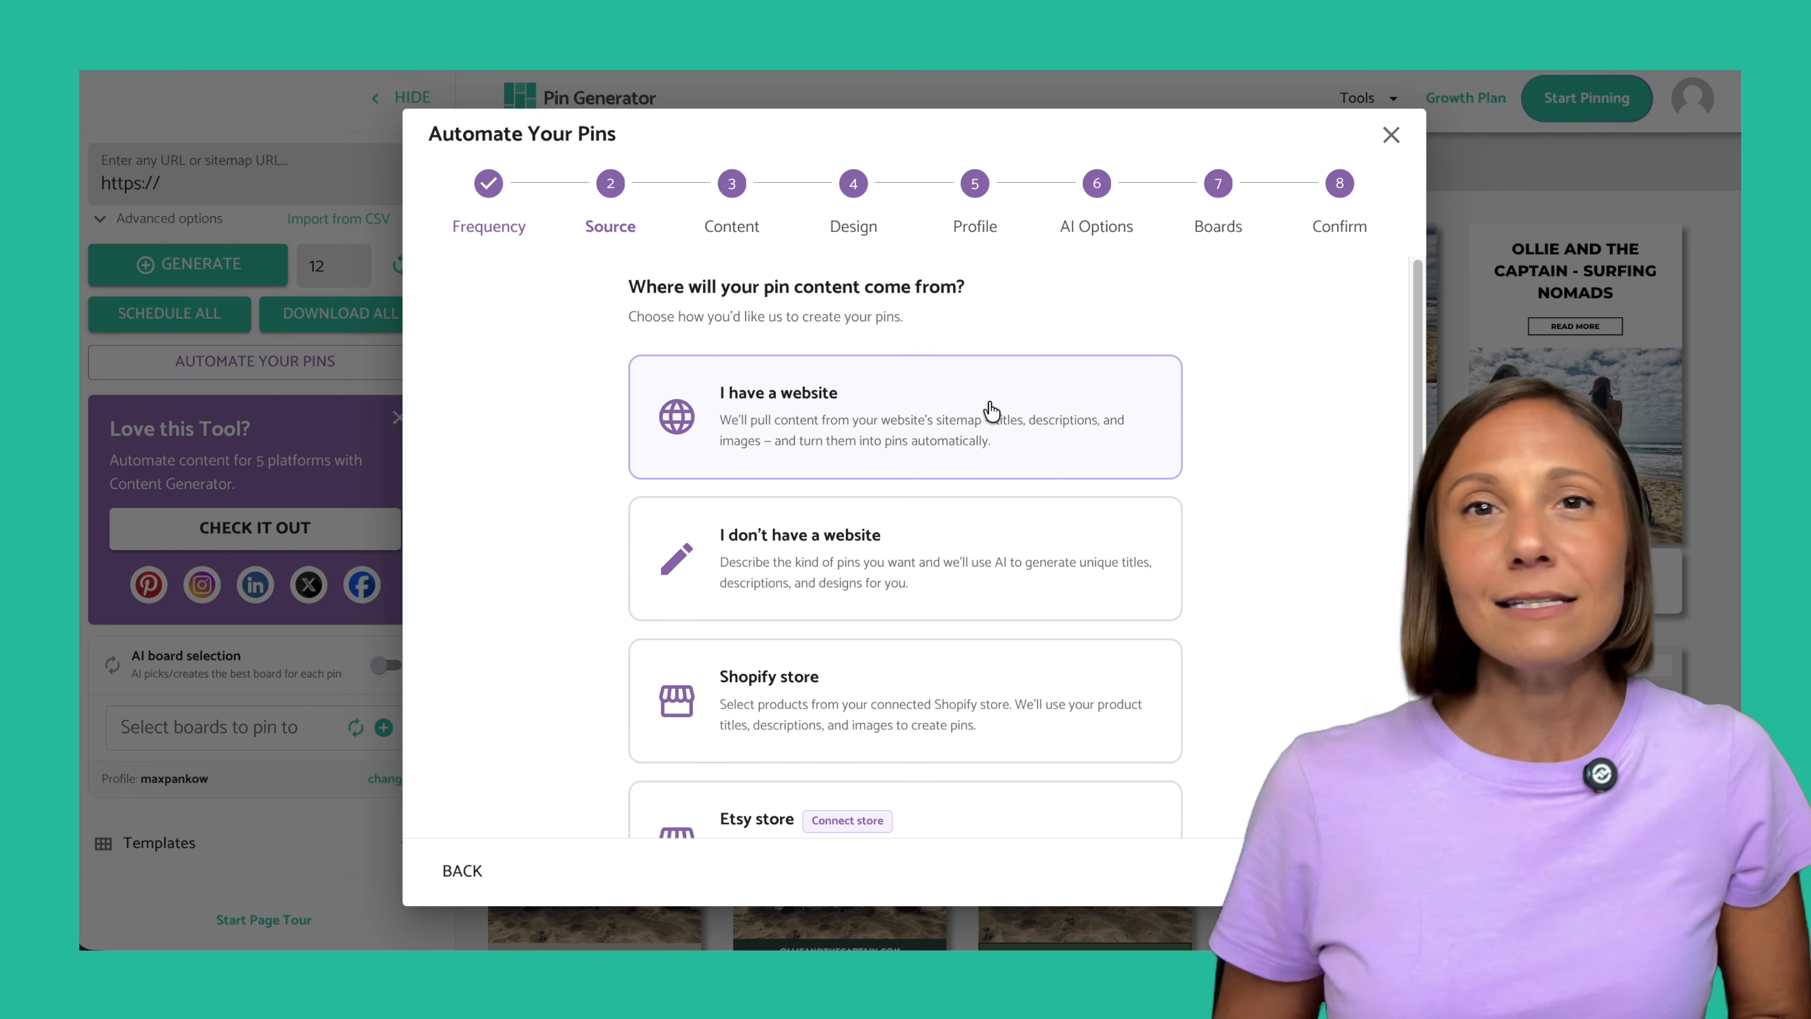
{"action": "scroll", "coordinate": [991, 411], "scroll_direction": "down", "scroll_amount": 2}
{"action": "scroll", "coordinate": [988, 432], "scroll_direction": "down", "scroll_amount": 2}
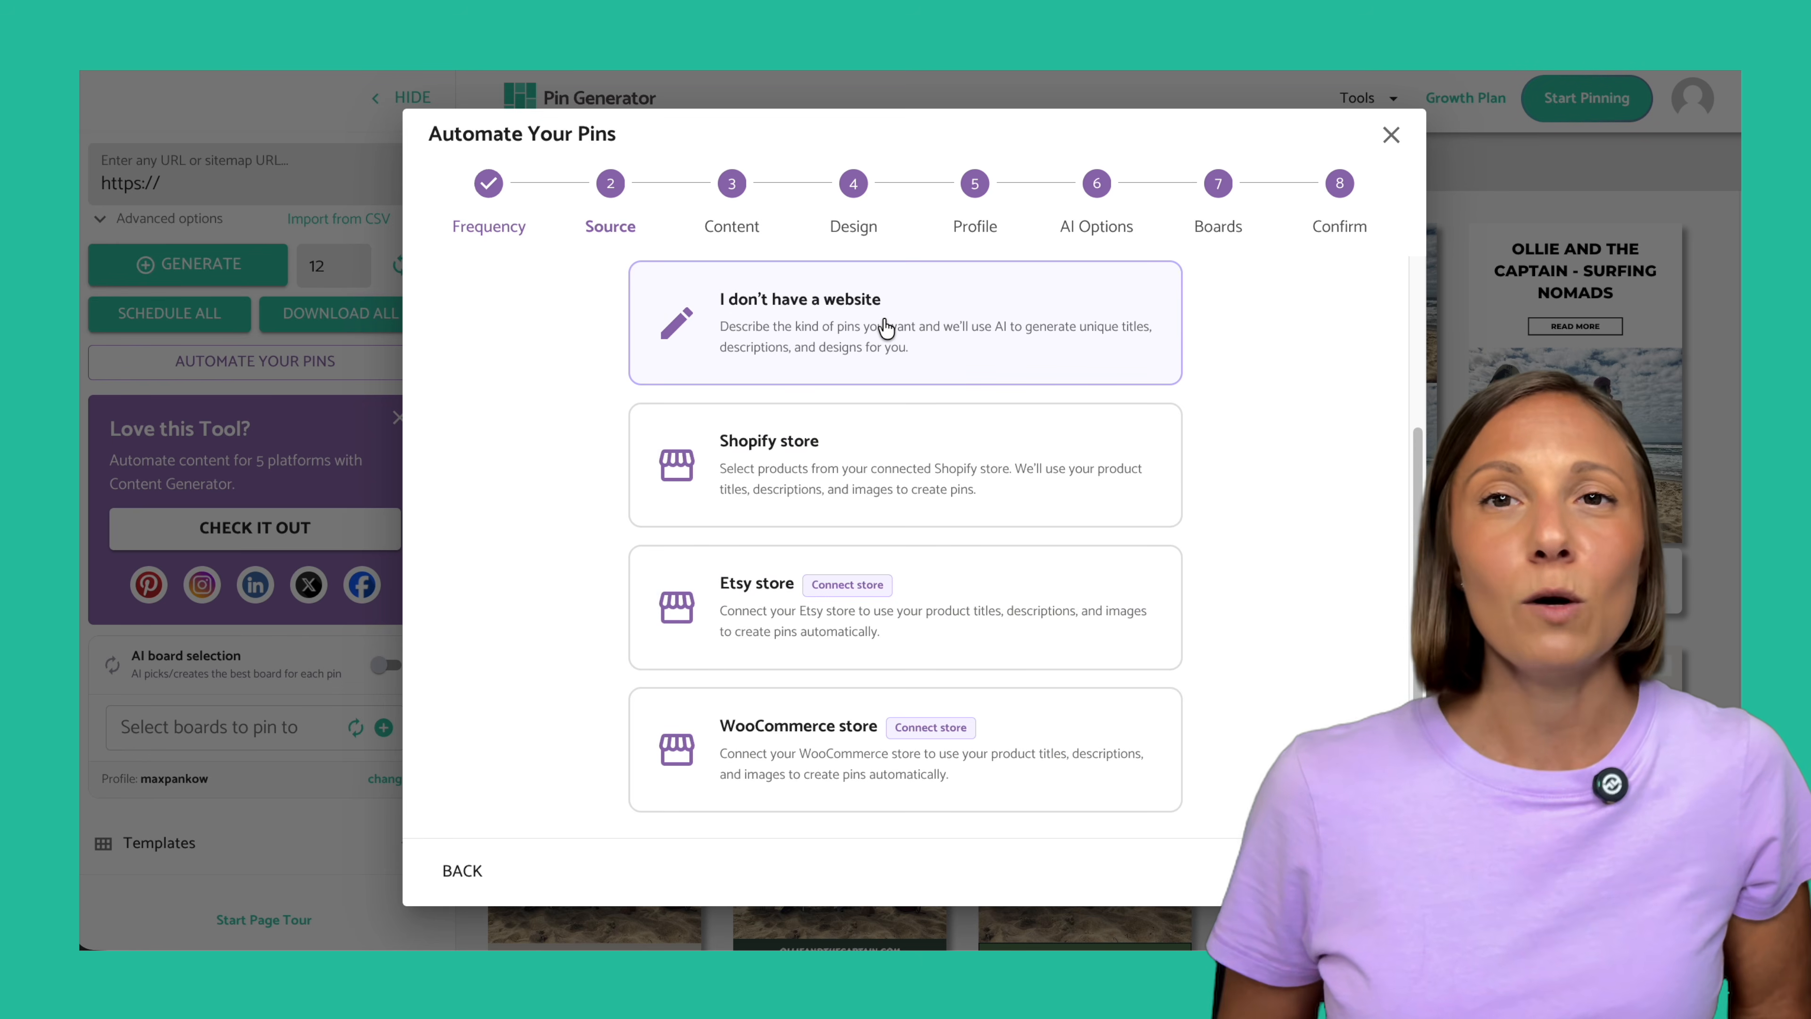
{"action": "left_click", "coordinate": [886, 328]}
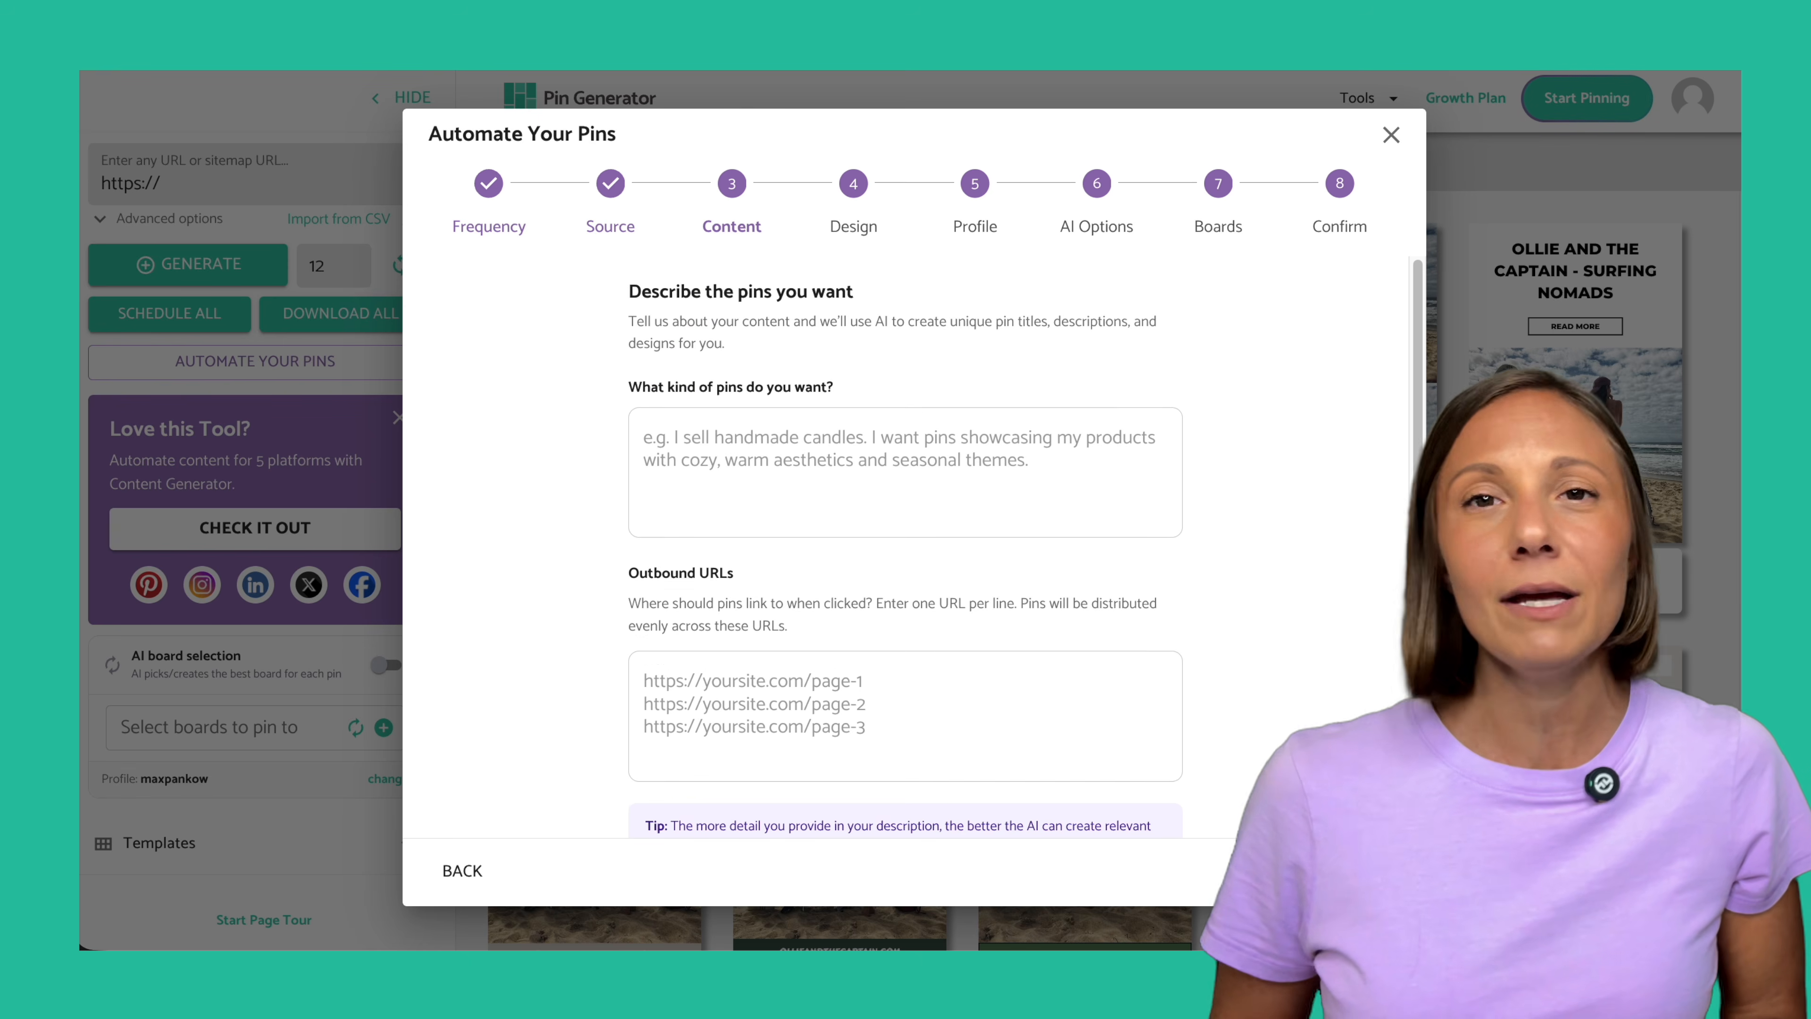
Describe the wanted pins as "I sell handmade candles, I want pins showcasing my products with cozy warm aesthetics and seasonal themes".
{"action": "left_click", "coordinate": [650, 495]}
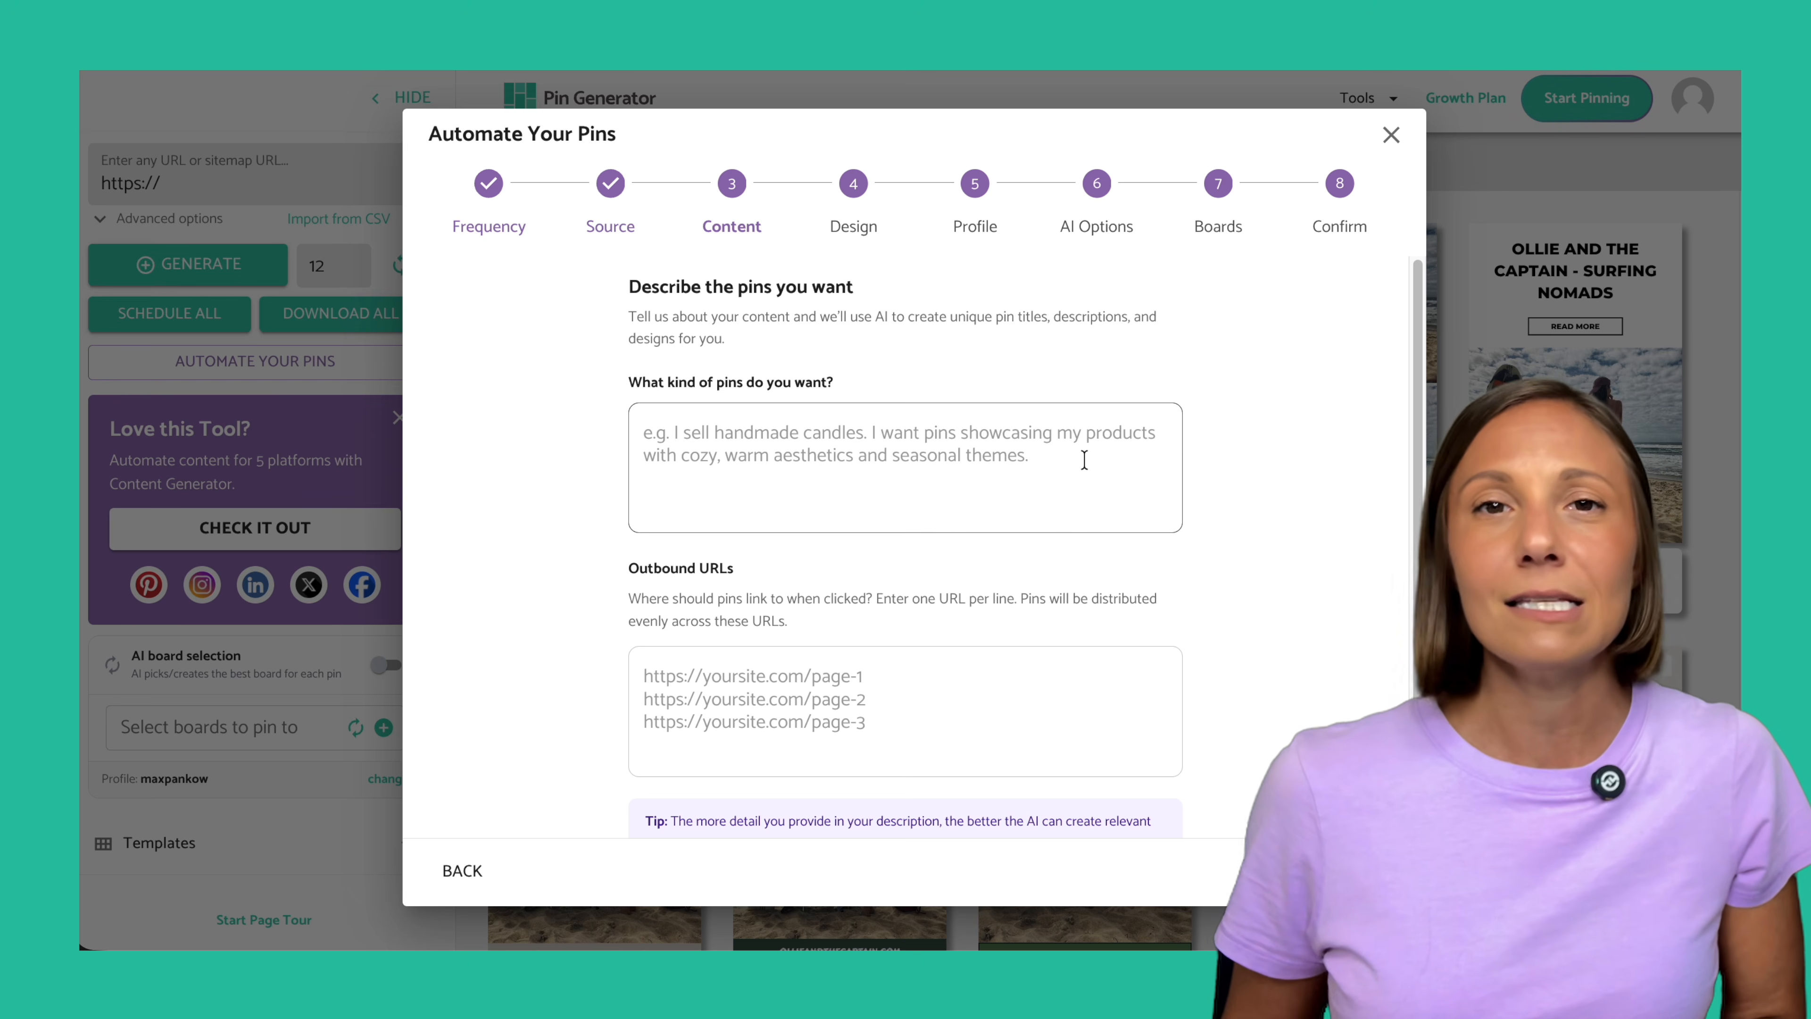
{"action": "left_click", "coordinate": [1083, 457]}
{"action": "type", "text": "I sell handmade candles, I want pins showcasing my products with cozy warm aesthetics and seasonal themes"}
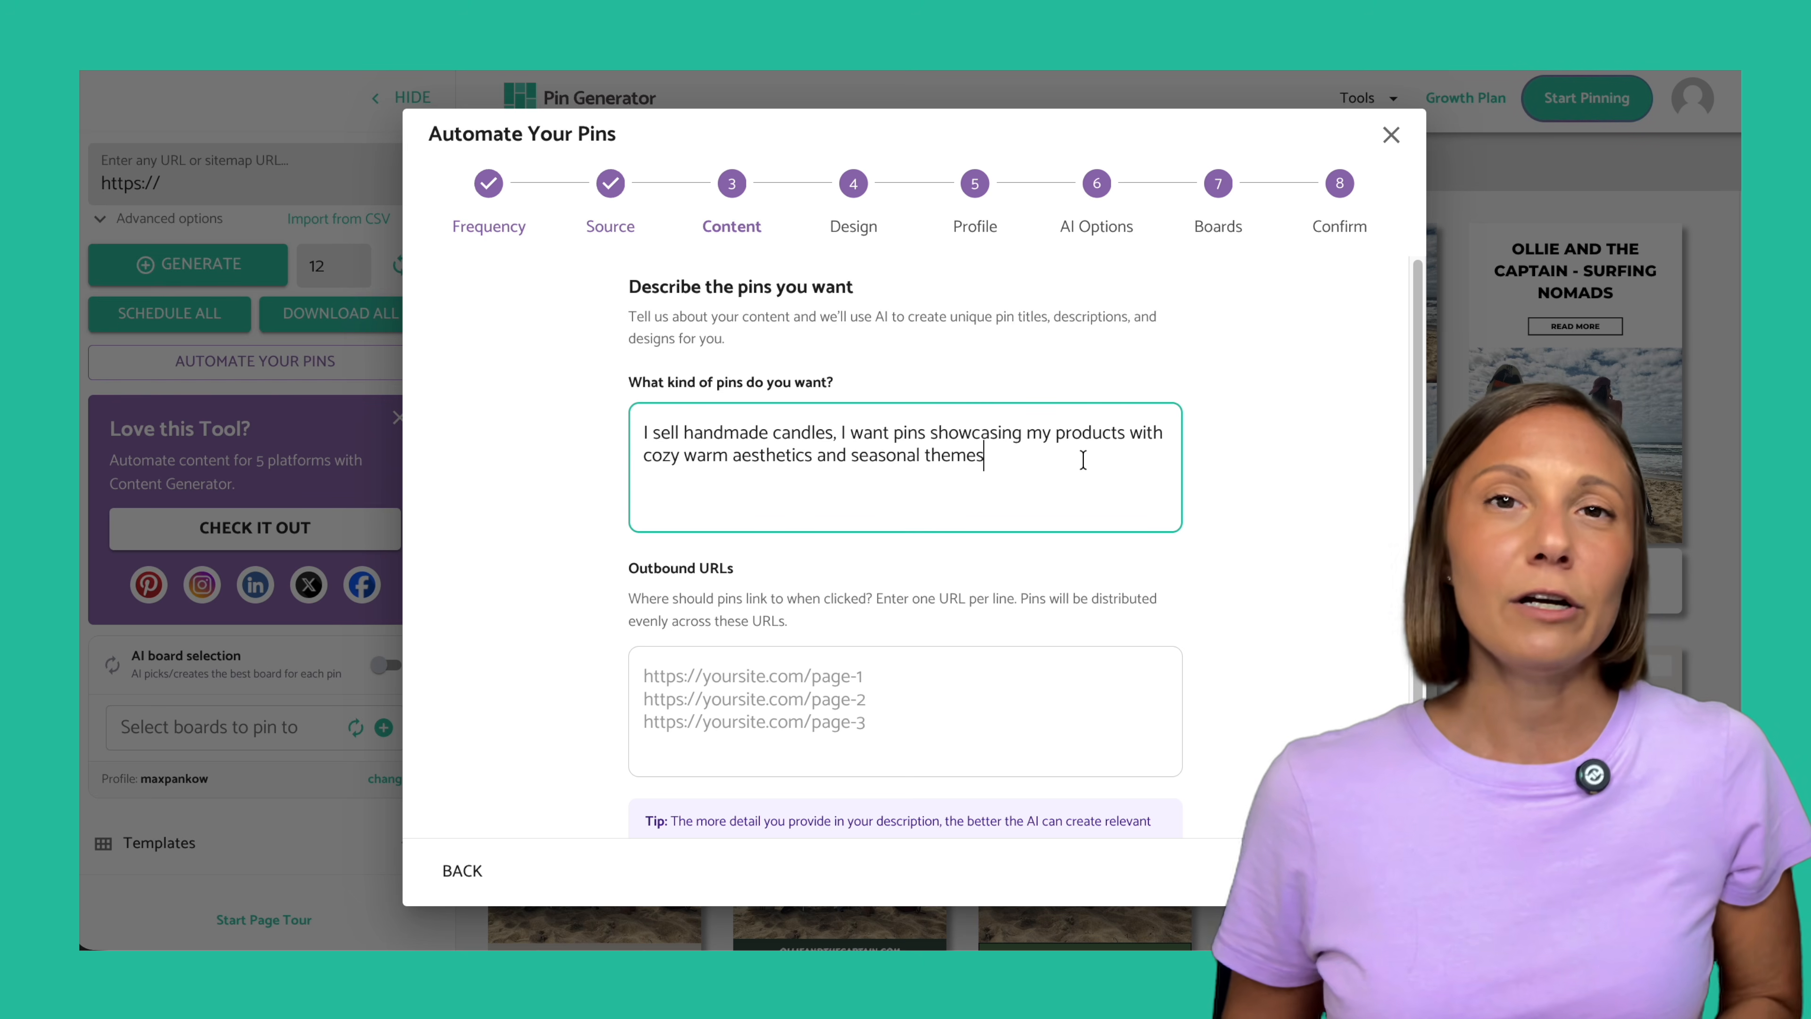
Add the outbound URLs examplesite1.com, examplesite2.com and examplesite3.com on separate lines and continue to the design stage.
{"action": "scroll", "coordinate": [1083, 460], "scroll_direction": "down", "scroll_amount": 1}
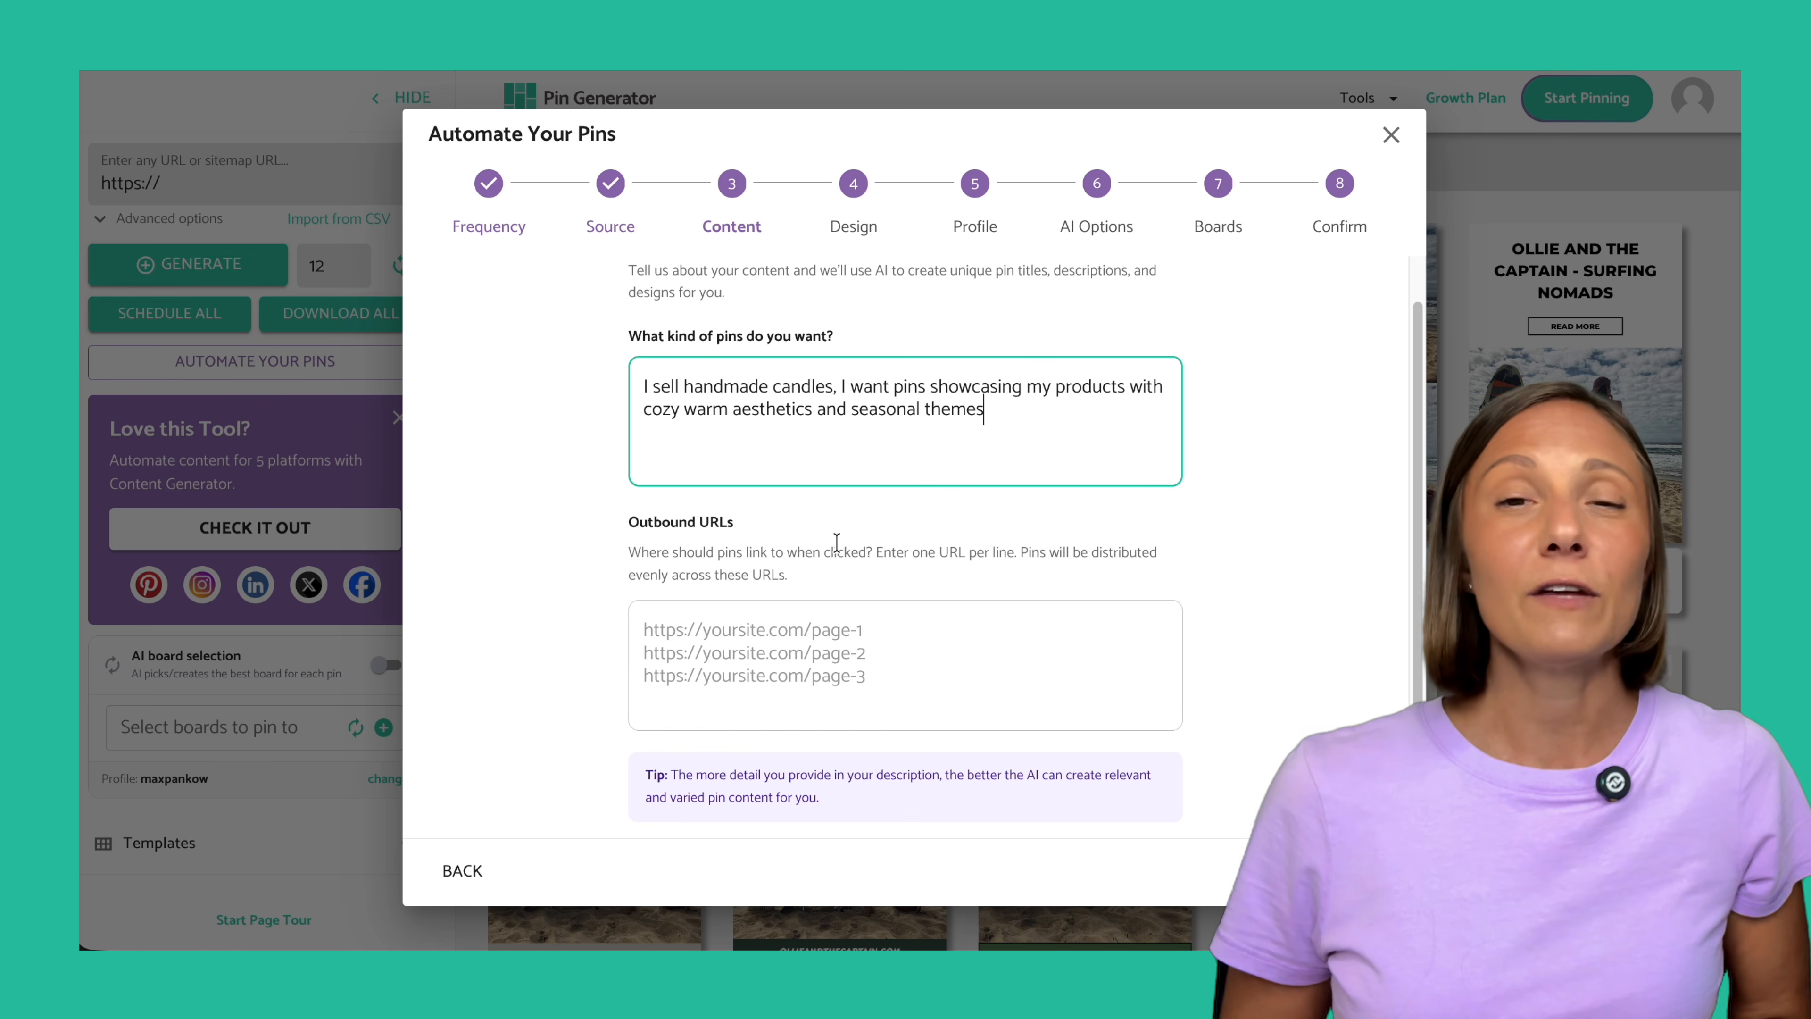
{"action": "left_click", "coordinate": [1055, 649]}
{"action": "type", "text": "e"}
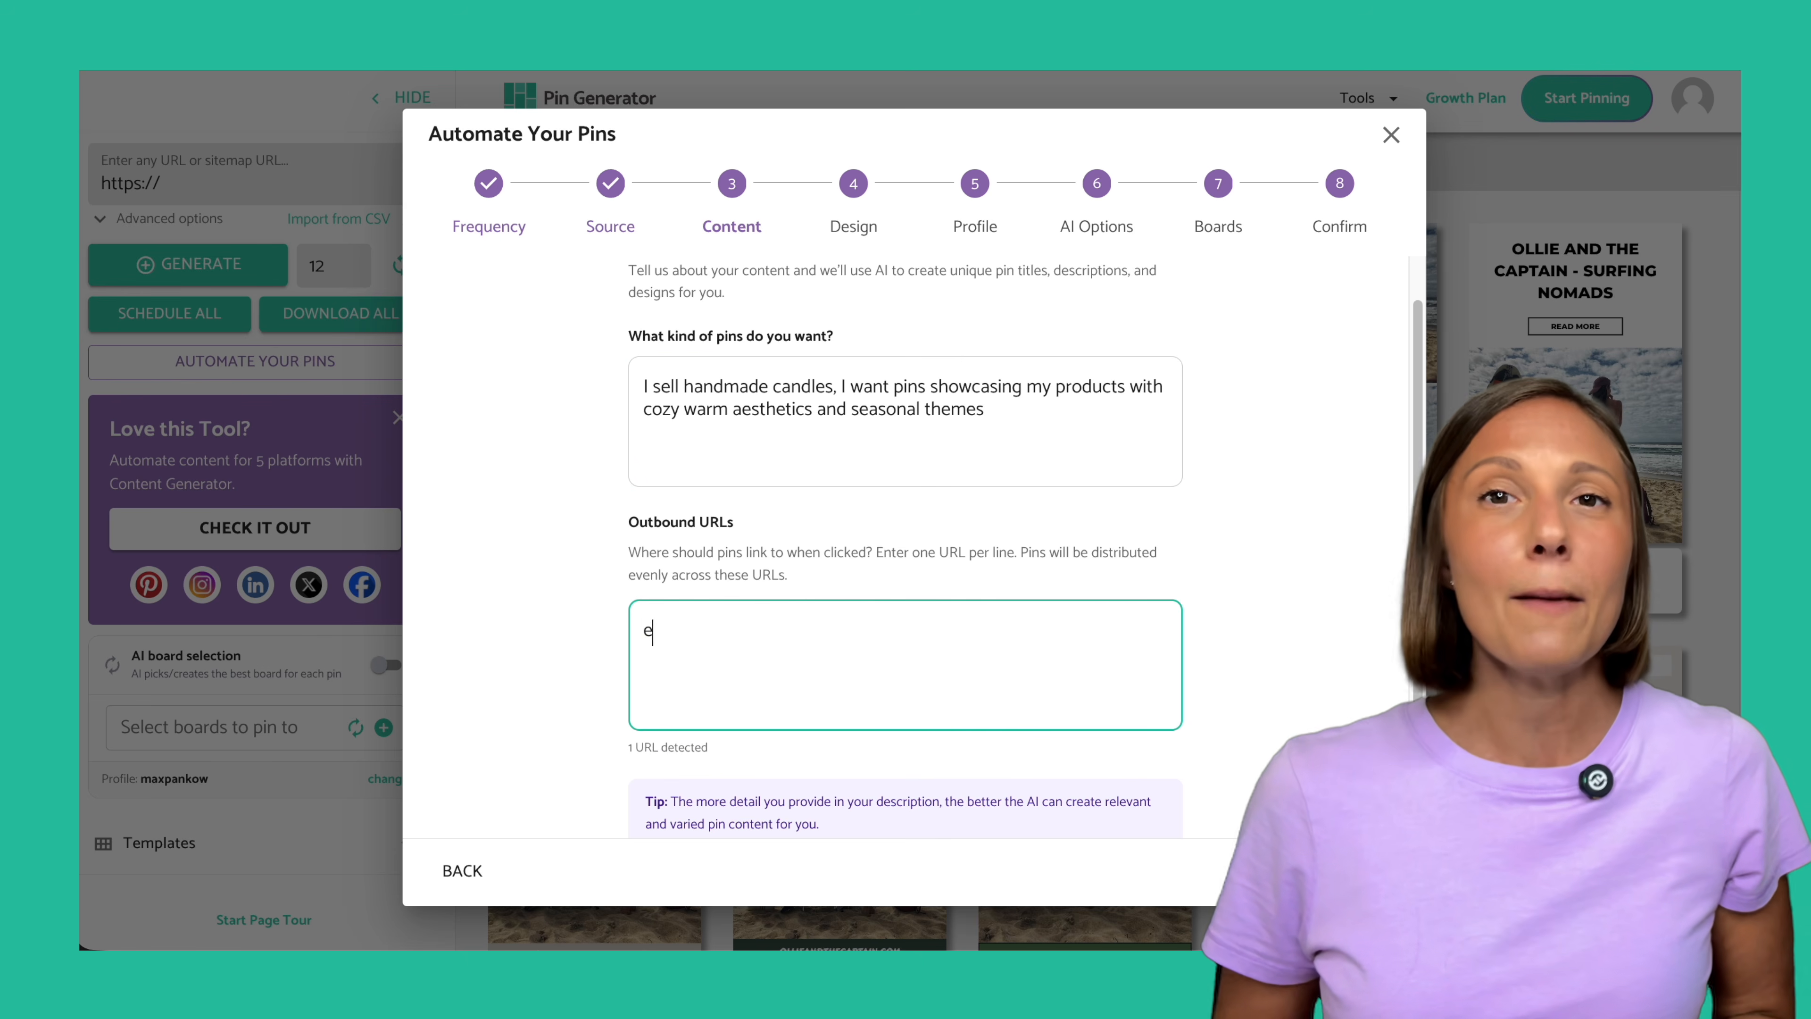
{"action": "type", "text": "xamplesidee1.com"}
{"action": "key", "text": "Return"}
{"action": "type", "text": "exampl"}
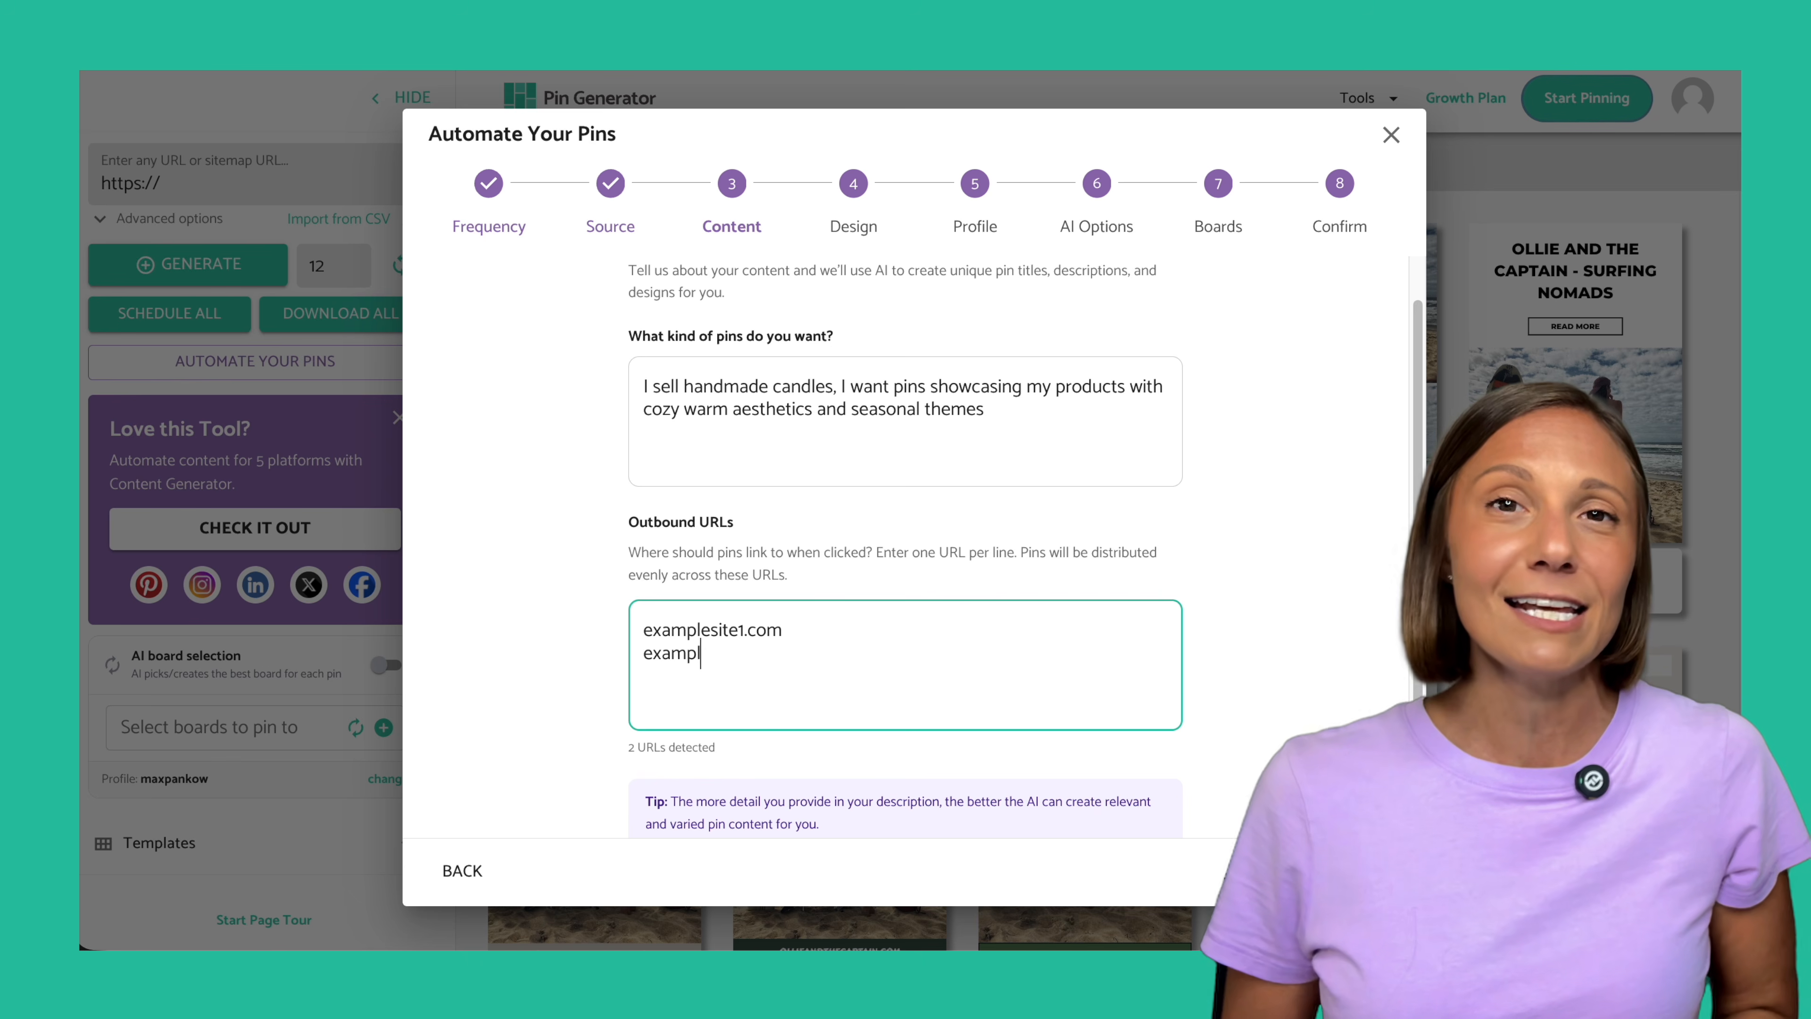
{"action": "type", "text": "esite2.com"}
{"action": "key", "text": "Return"}
{"action": "type", "text": "examplesite3.com"}
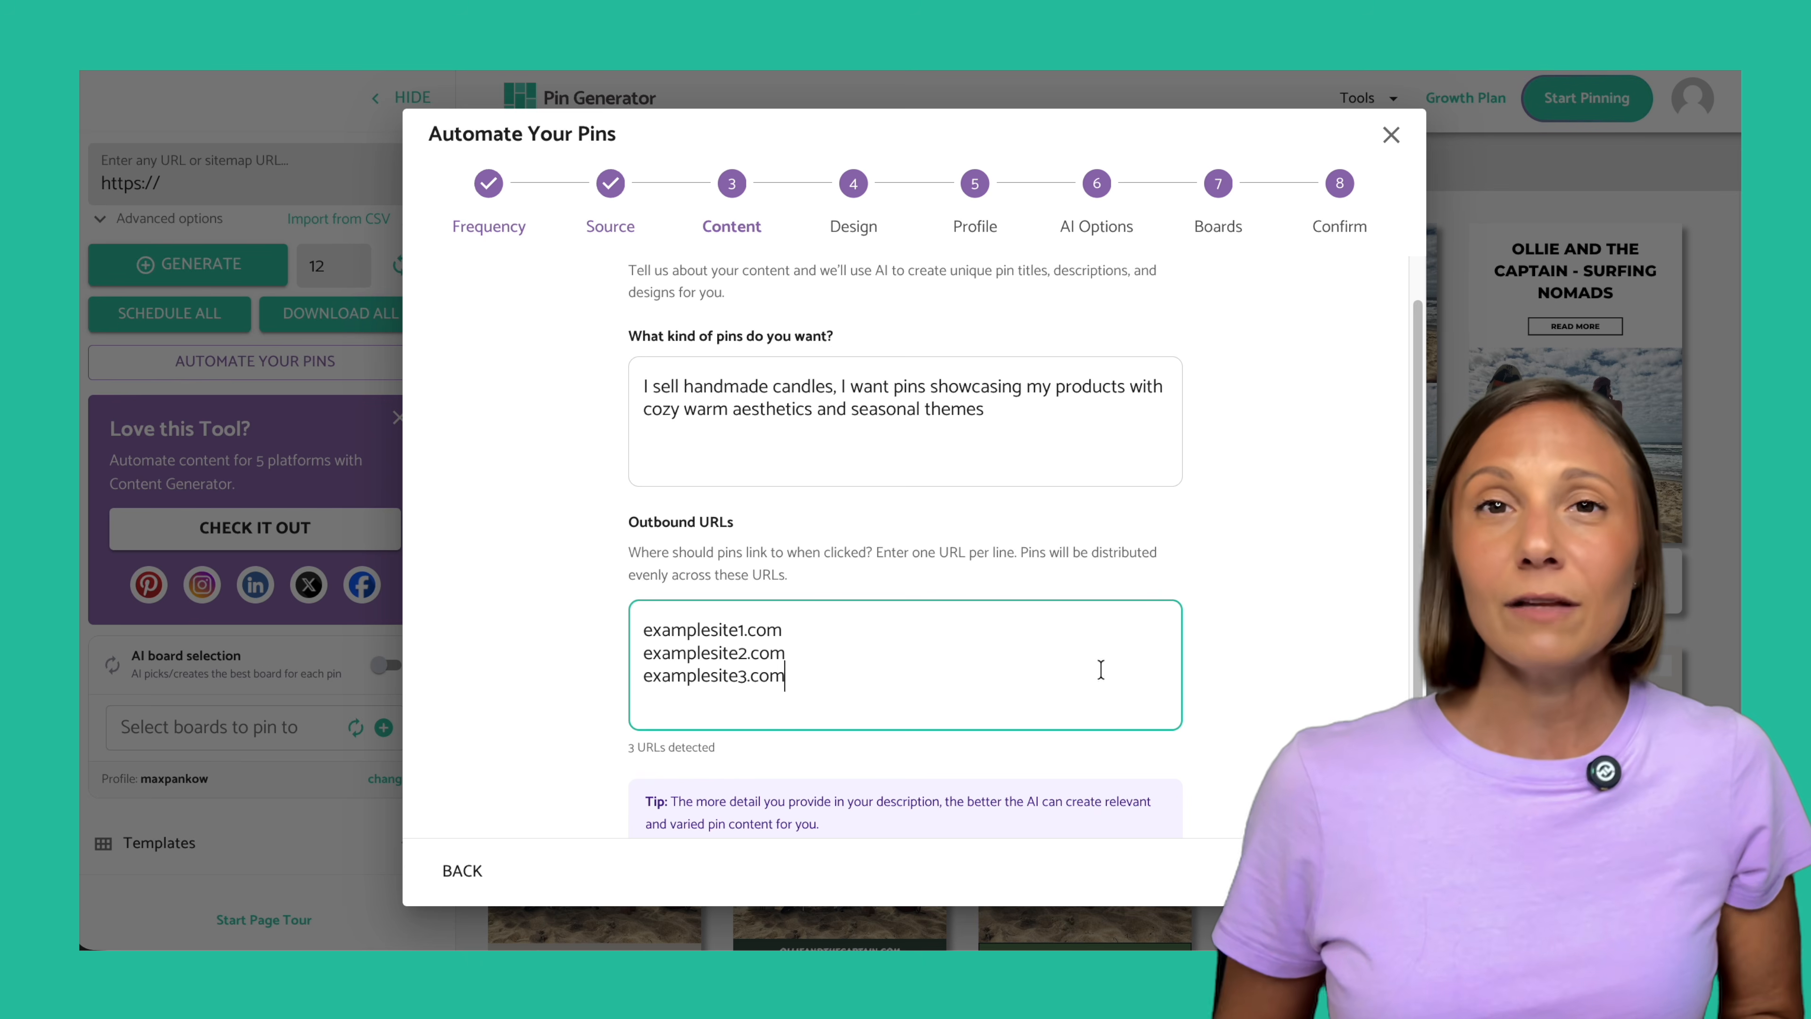
{"action": "scroll", "coordinate": [1029, 767], "scroll_direction": "down", "scroll_amount": 1}
{"action": "left_click", "coordinate": [1361, 870]}
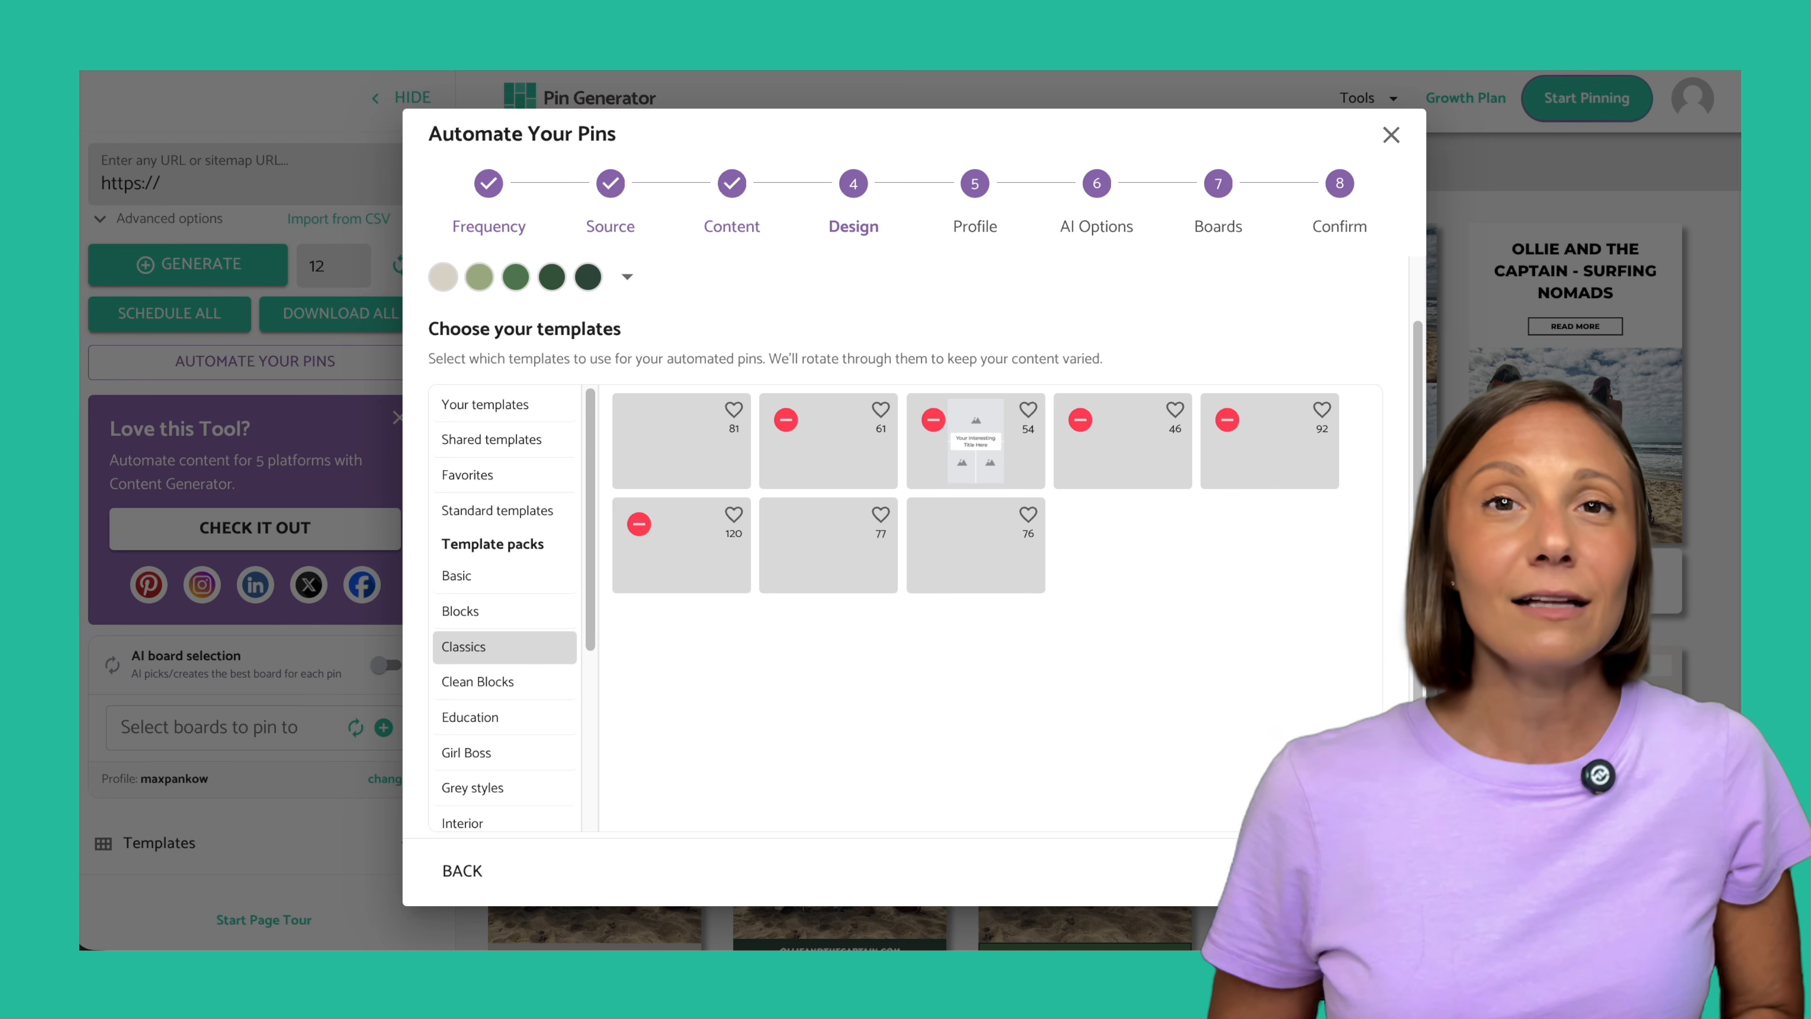
Browse the template packs and select three templates from the Classics pack for the automated pins.
{"action": "scroll", "coordinate": [473, 647], "scroll_direction": "down", "scroll_amount": 4}
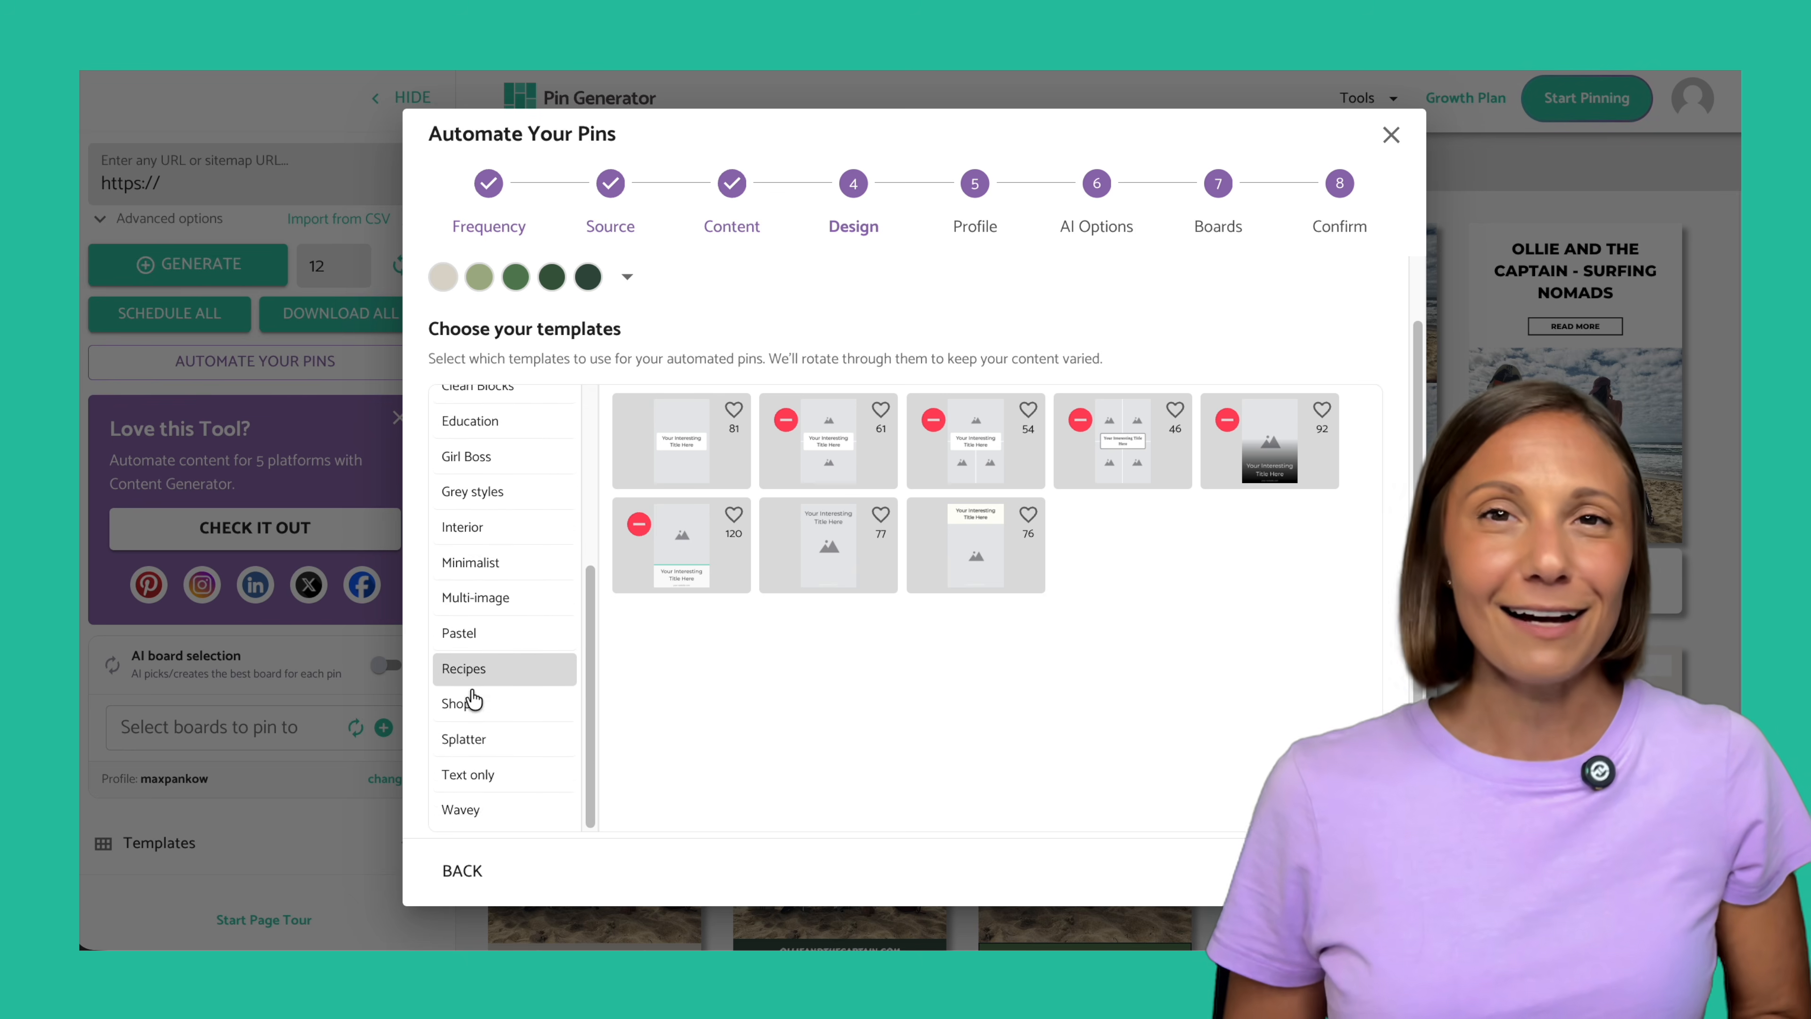
{"action": "scroll", "coordinate": [472, 695], "scroll_direction": "up", "scroll_amount": 4}
{"action": "left_click", "coordinate": [674, 442]}
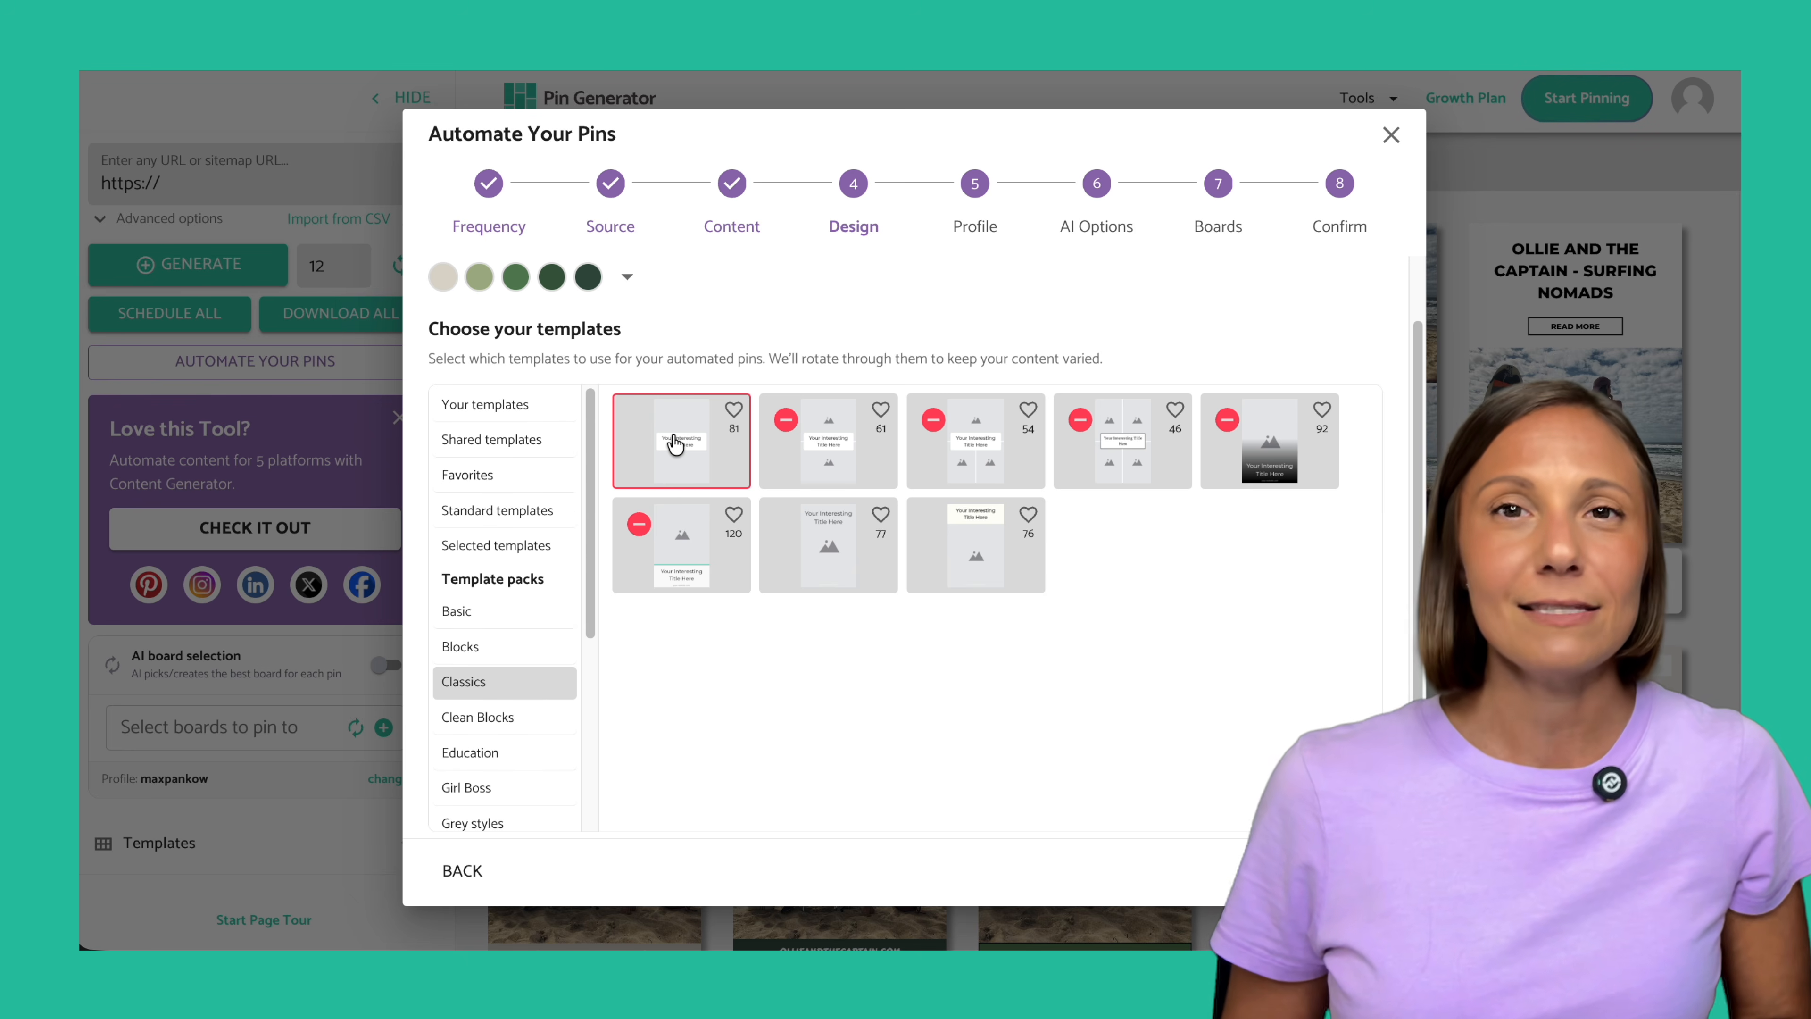
{"action": "left_click", "coordinate": [1132, 441]}
{"action": "left_click", "coordinate": [974, 550]}
Select the pink stationery template and the four-photo food template from the favorites, and continue to the profile stage.
{"action": "left_click", "coordinate": [500, 467]}
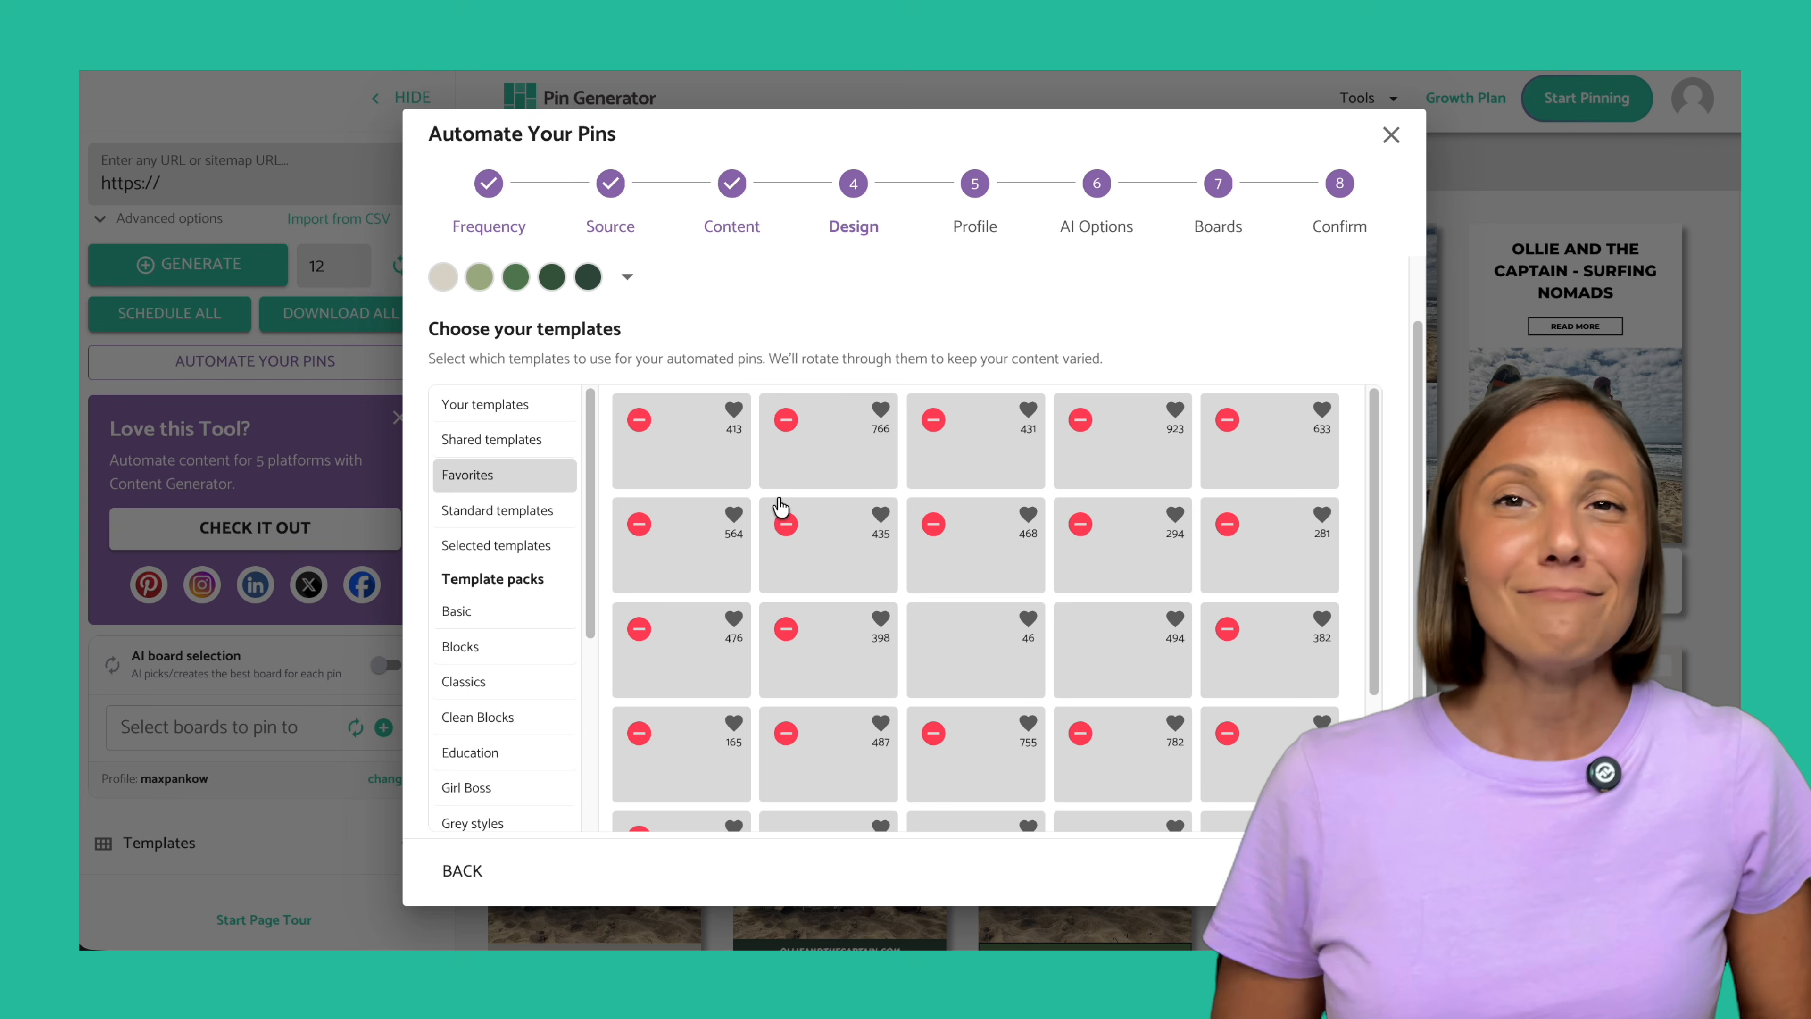
{"action": "scroll", "coordinate": [973, 465], "scroll_direction": "down", "scroll_amount": 1}
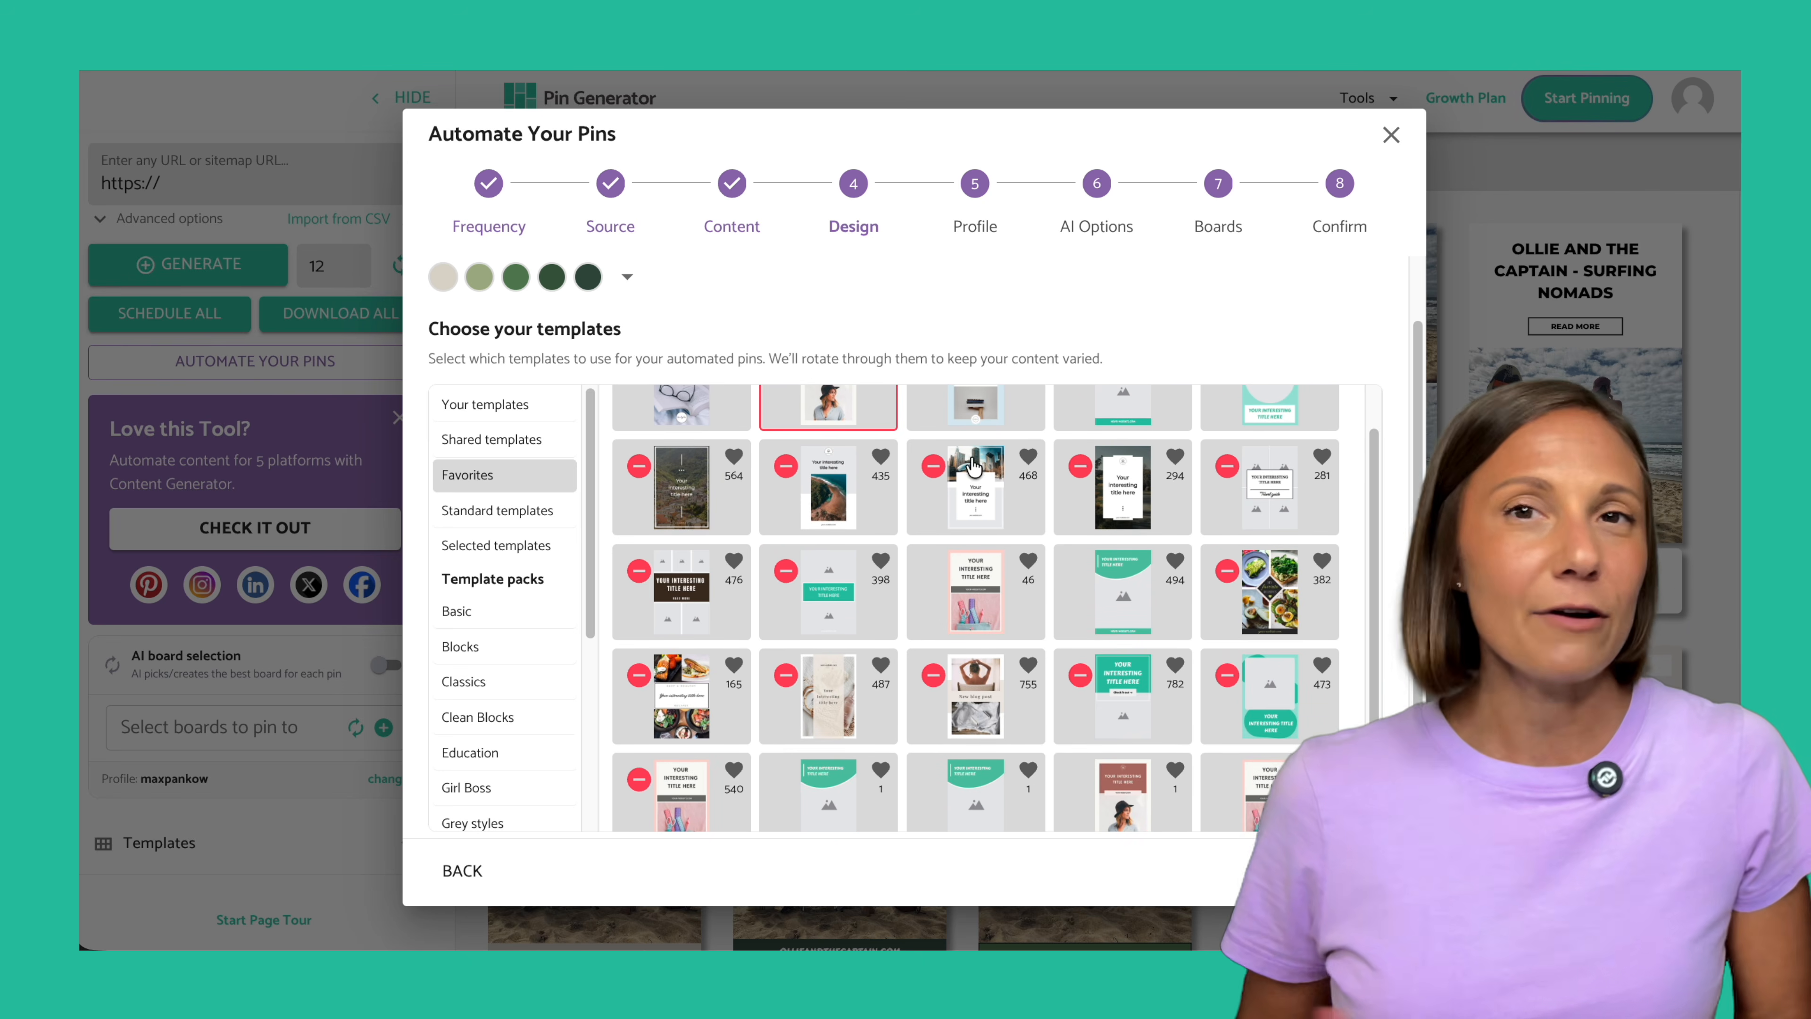
{"action": "left_click", "coordinate": [971, 621]}
{"action": "scroll", "coordinate": [971, 620], "scroll_direction": "down", "scroll_amount": 1}
{"action": "left_click", "coordinate": [1289, 531]}
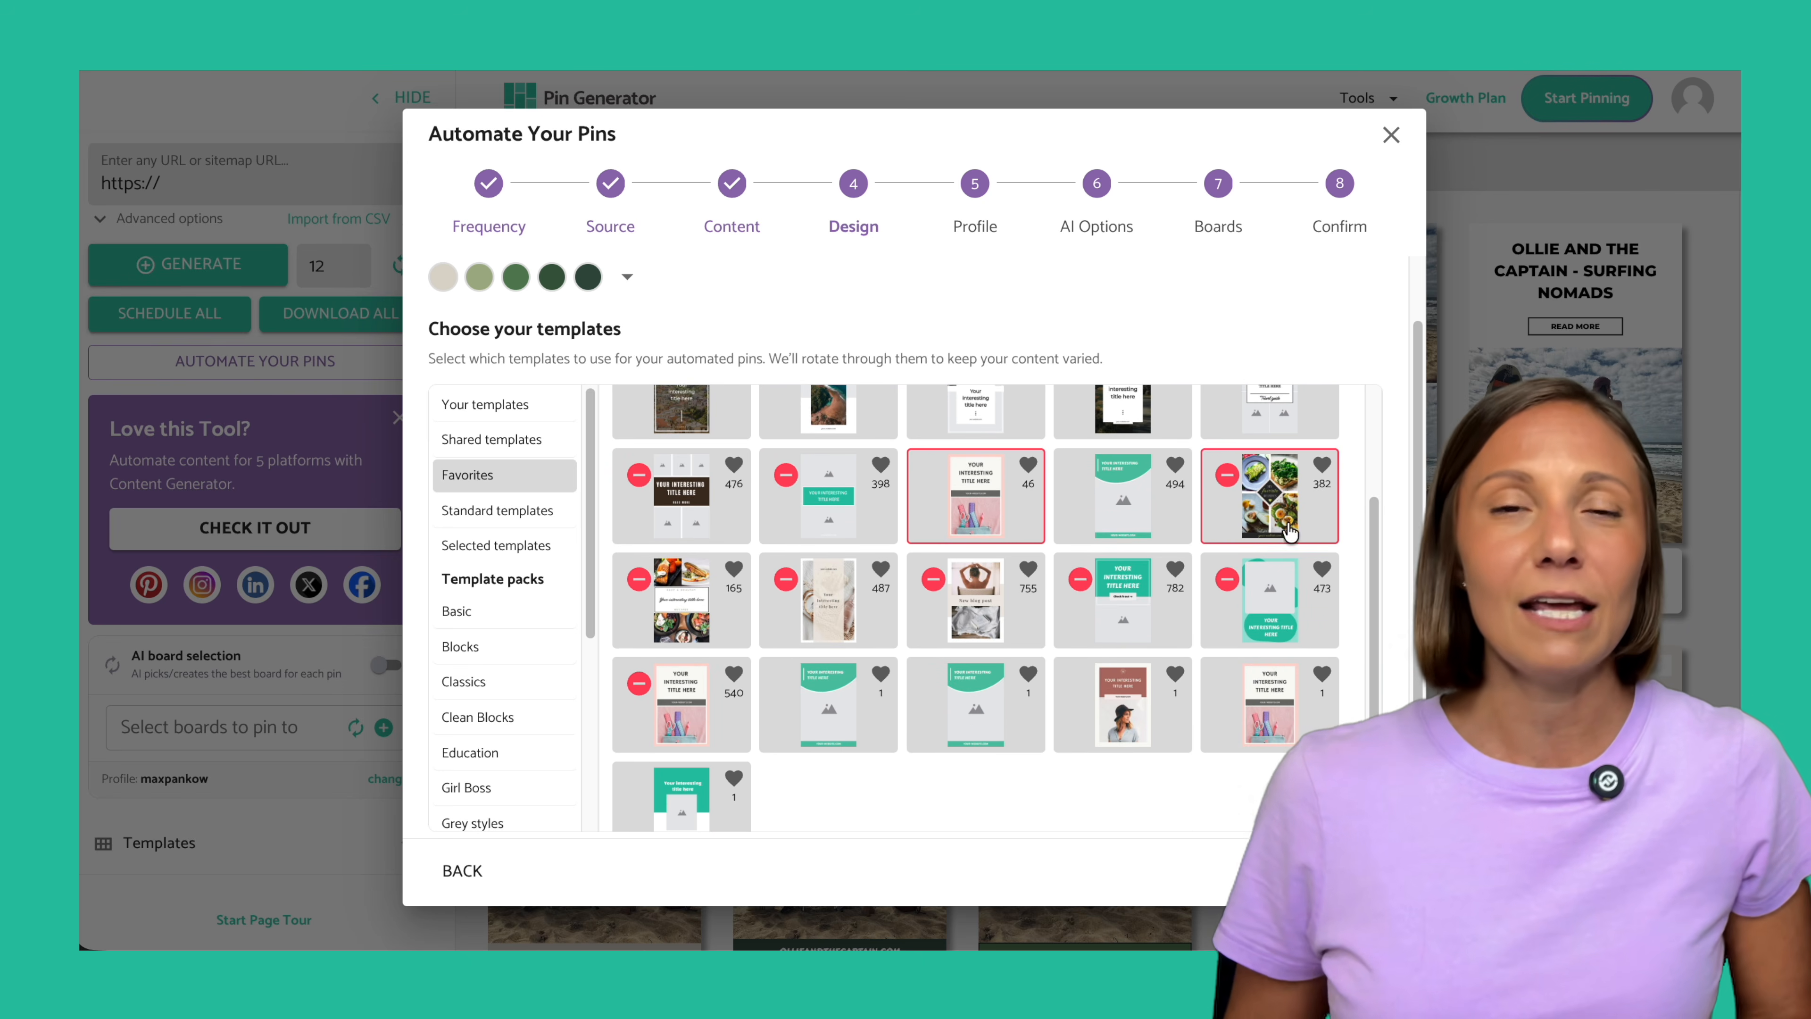
{"action": "left_click", "coordinate": [1364, 870]}
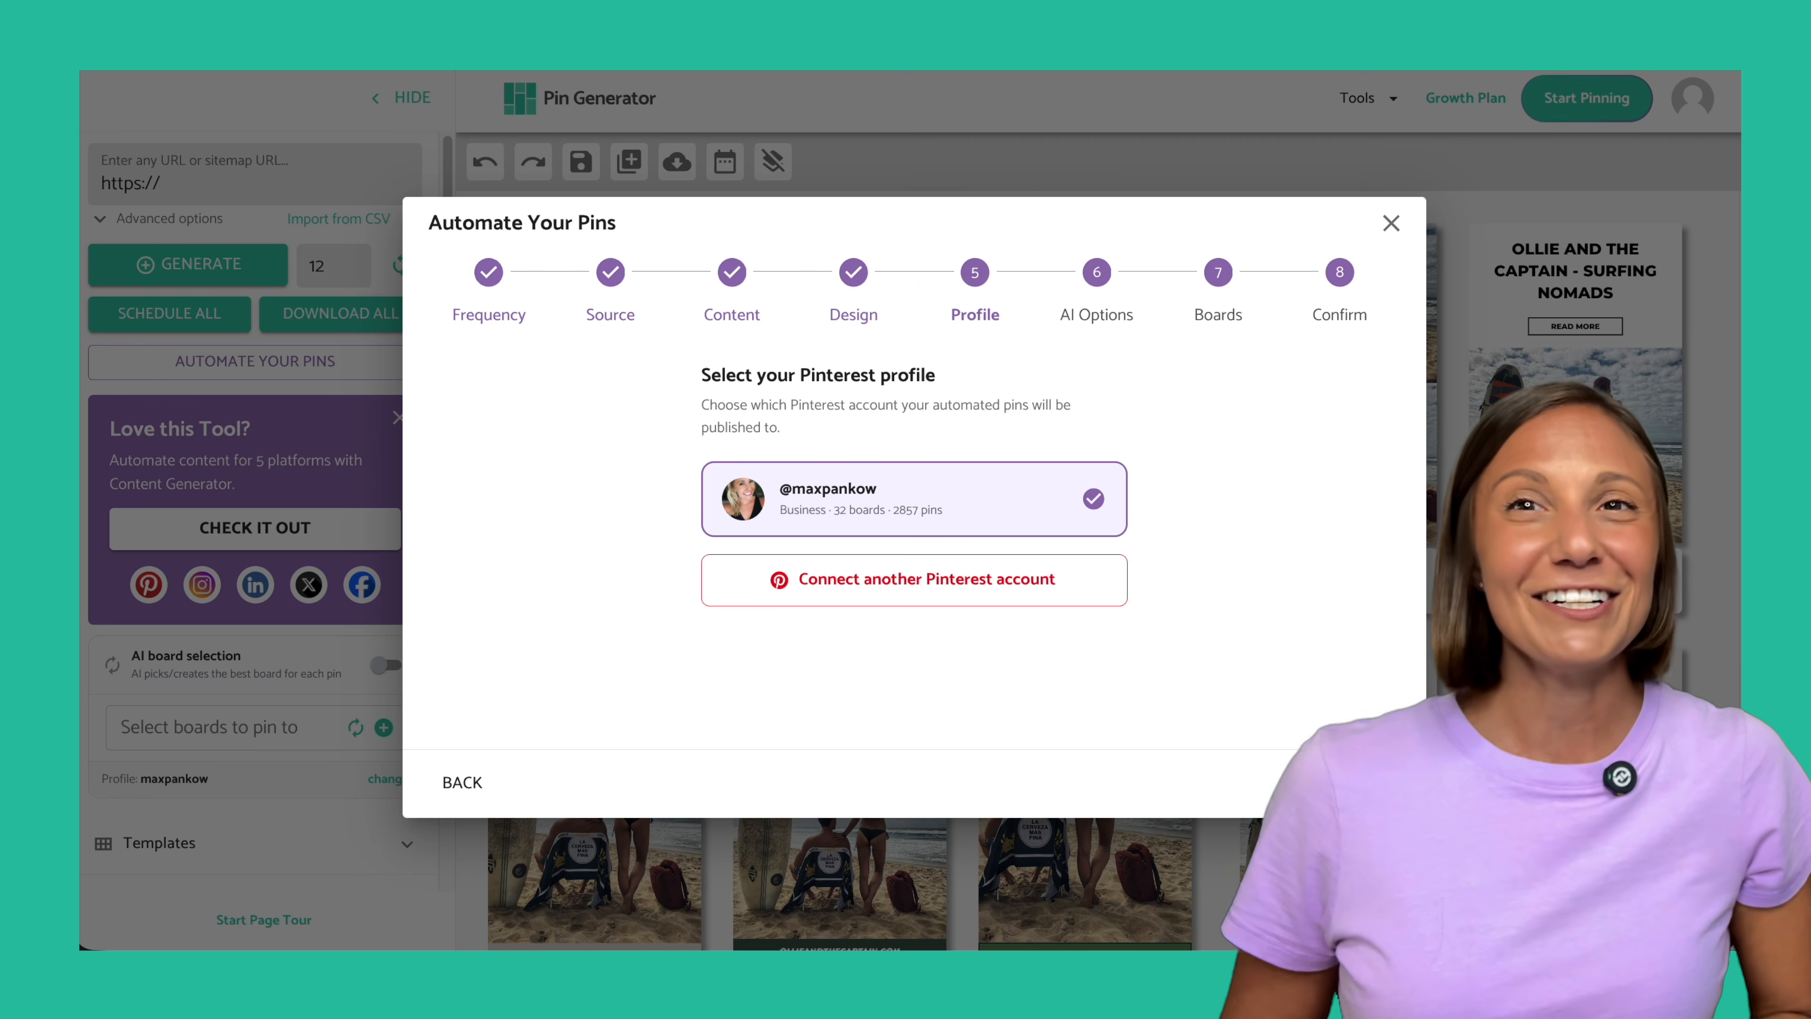
Accept the Pinterest profile and describe the image style as "I sell handmade candles, I want pins showcasing my products with cozy warm aesthetics and seasonal themes".
{"action": "left_click", "coordinate": [1363, 783]}
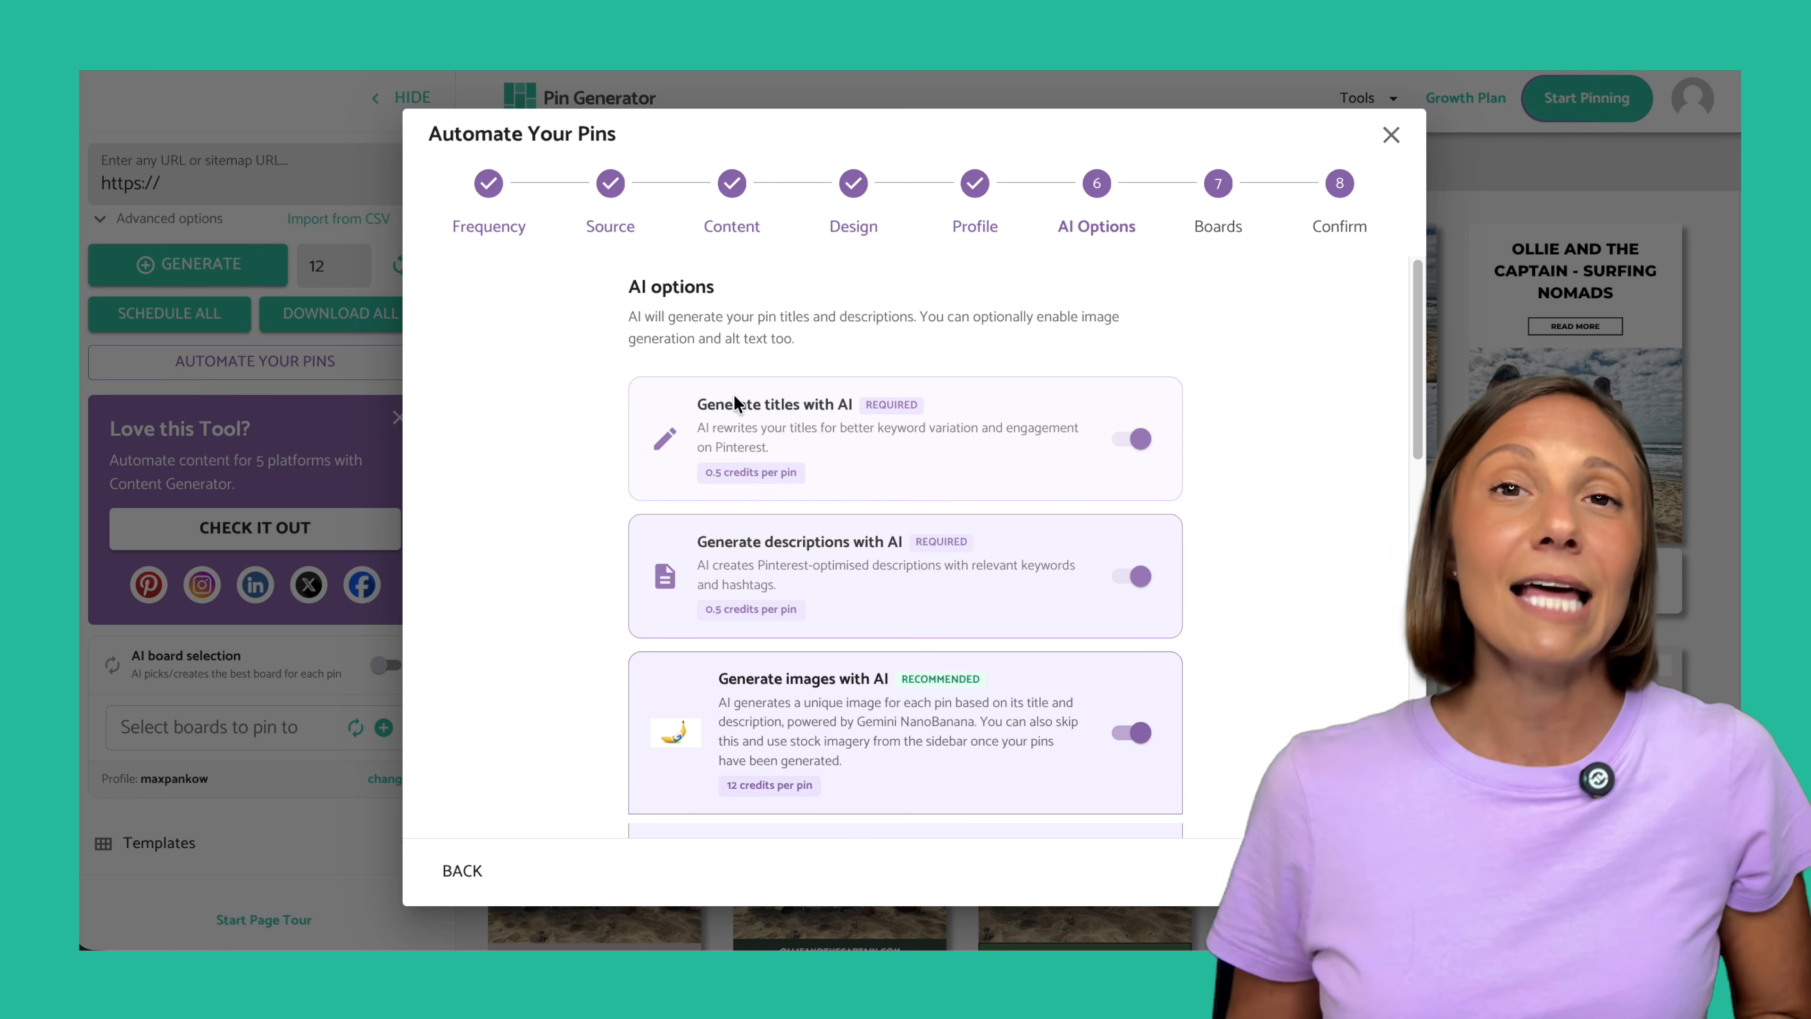
{"action": "scroll", "coordinate": [1115, 475], "scroll_direction": "down", "scroll_amount": 1}
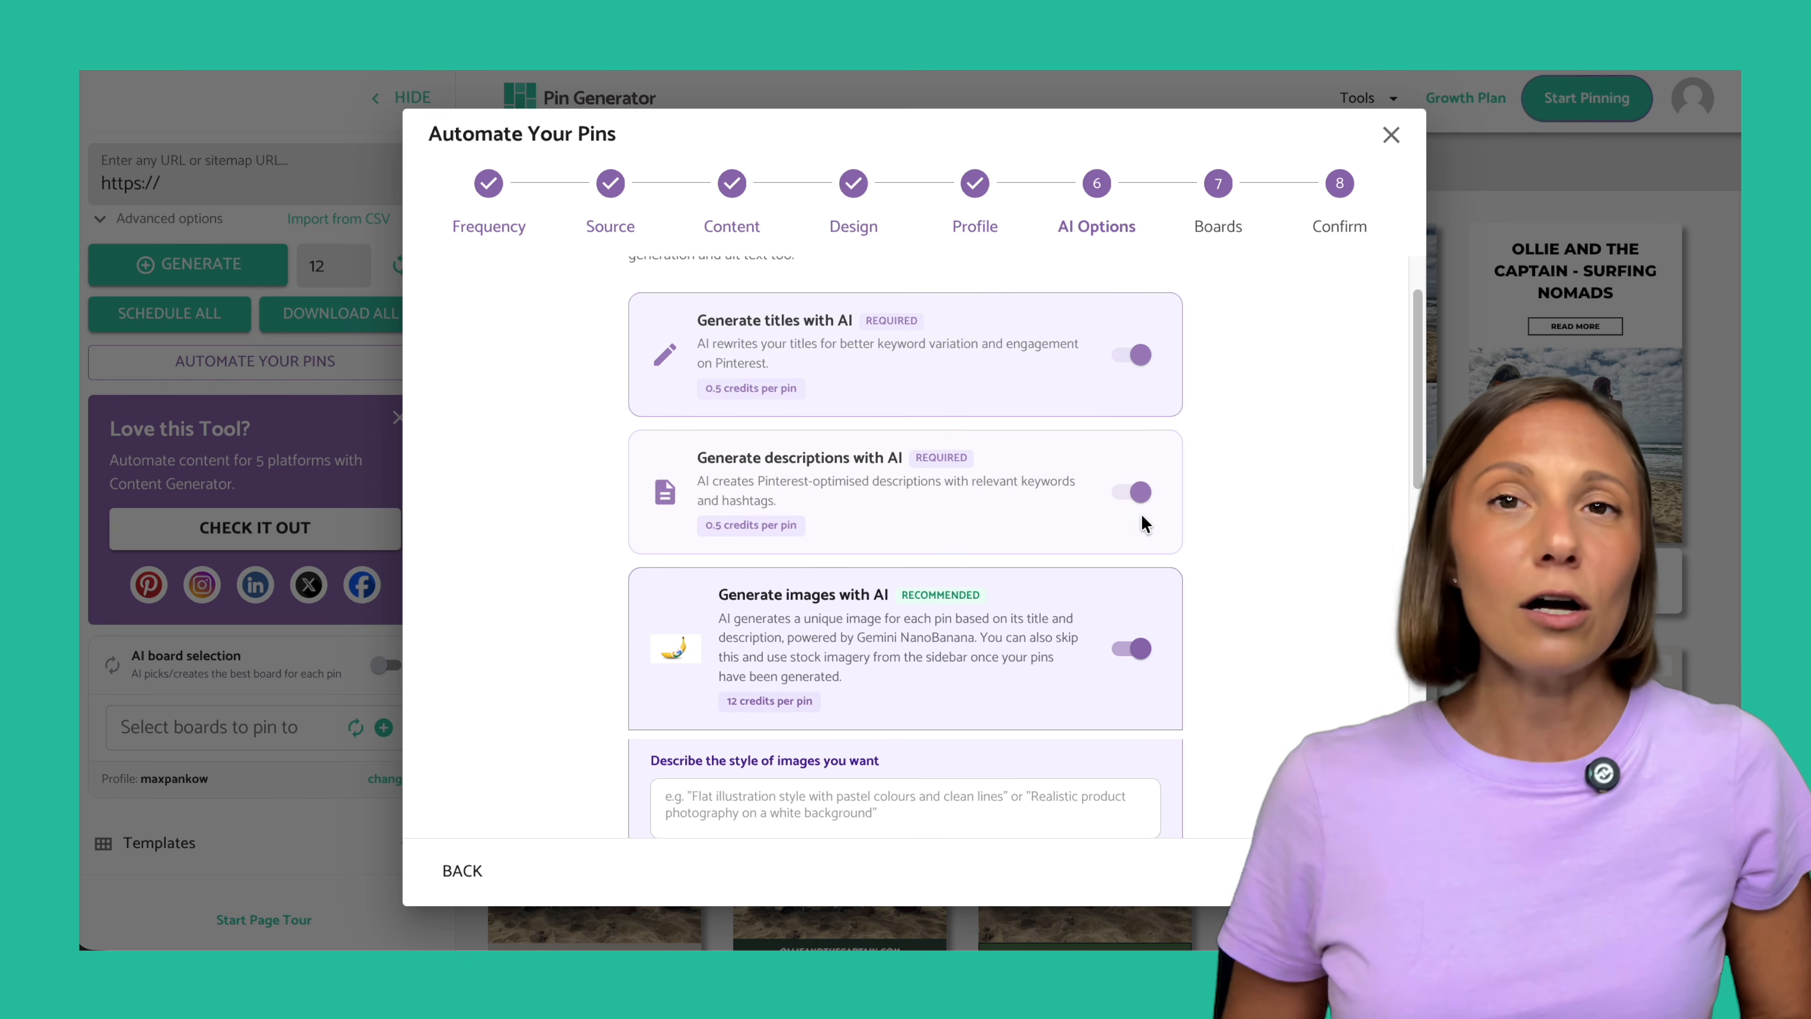
{"action": "scroll", "coordinate": [1142, 513], "scroll_direction": "down", "scroll_amount": 3}
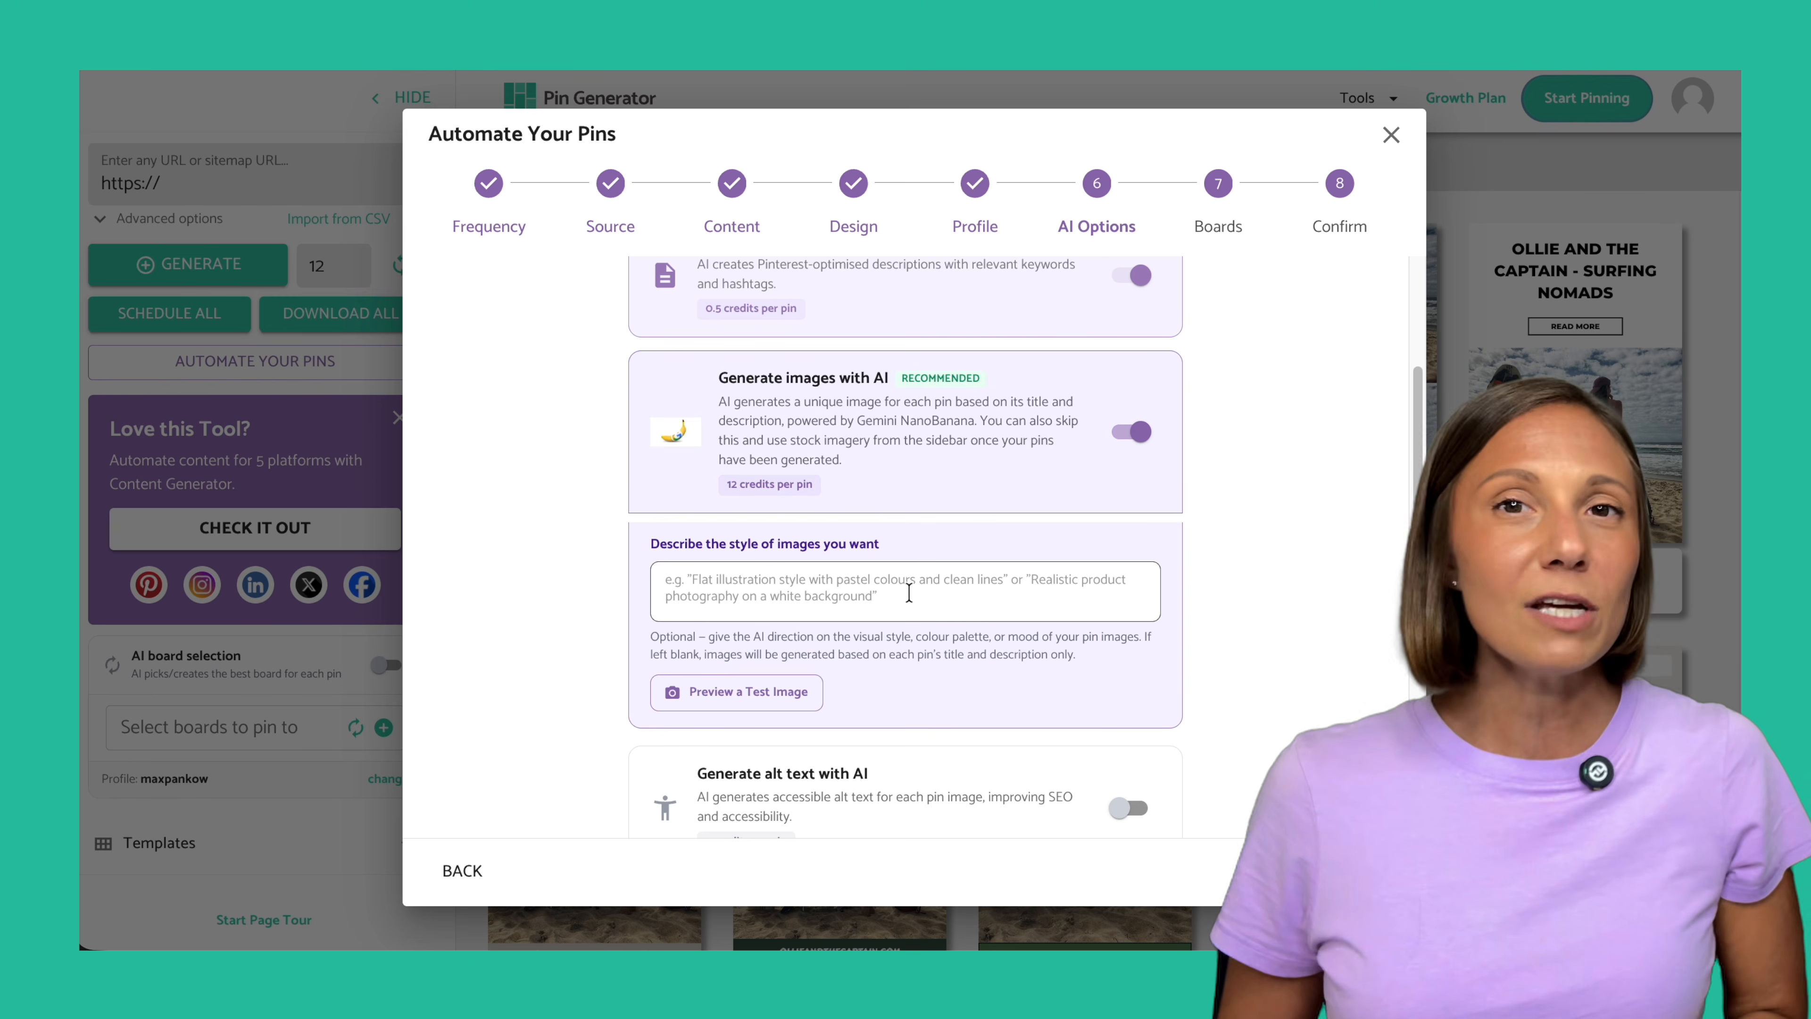
{"action": "left_click", "coordinate": [909, 593]}
{"action": "type", "text": "I sell handmade candles, I want pins showcasing my products with cozy warm aesthetics and seasonal themes"}
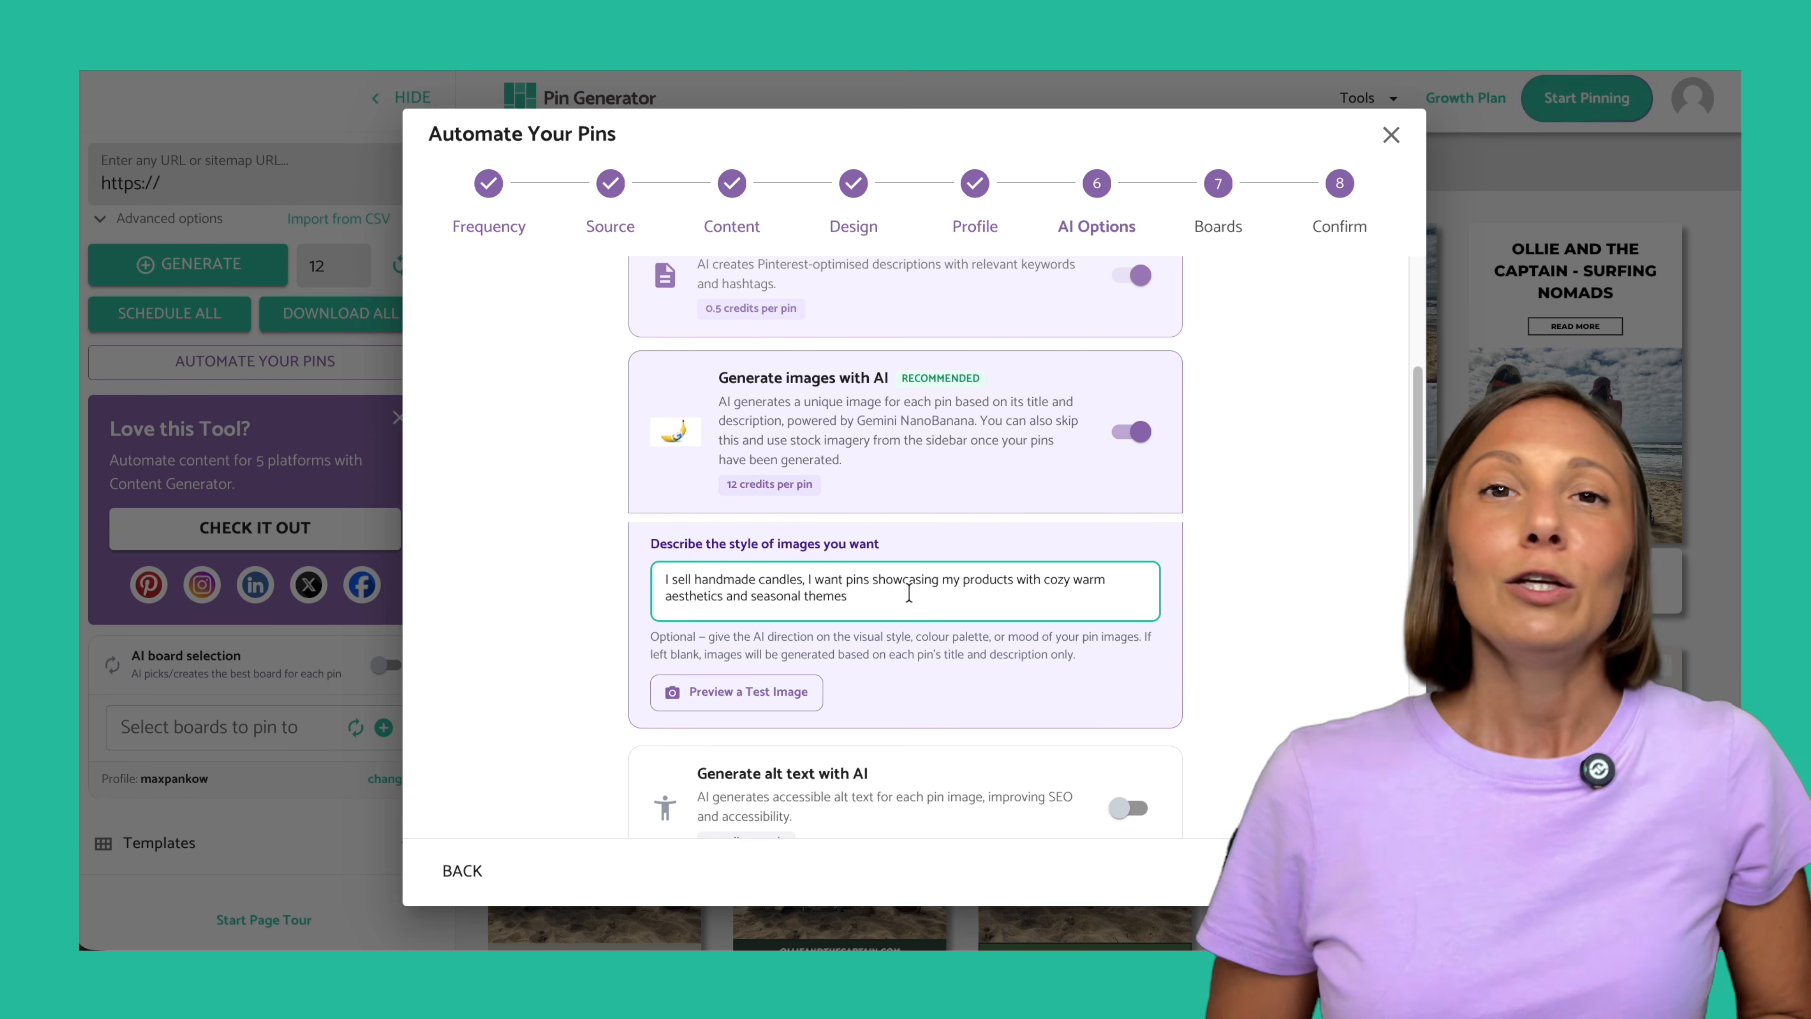
Generate a test image preview, check its sample title, description and image, and approve it.
{"action": "left_click", "coordinate": [790, 702]}
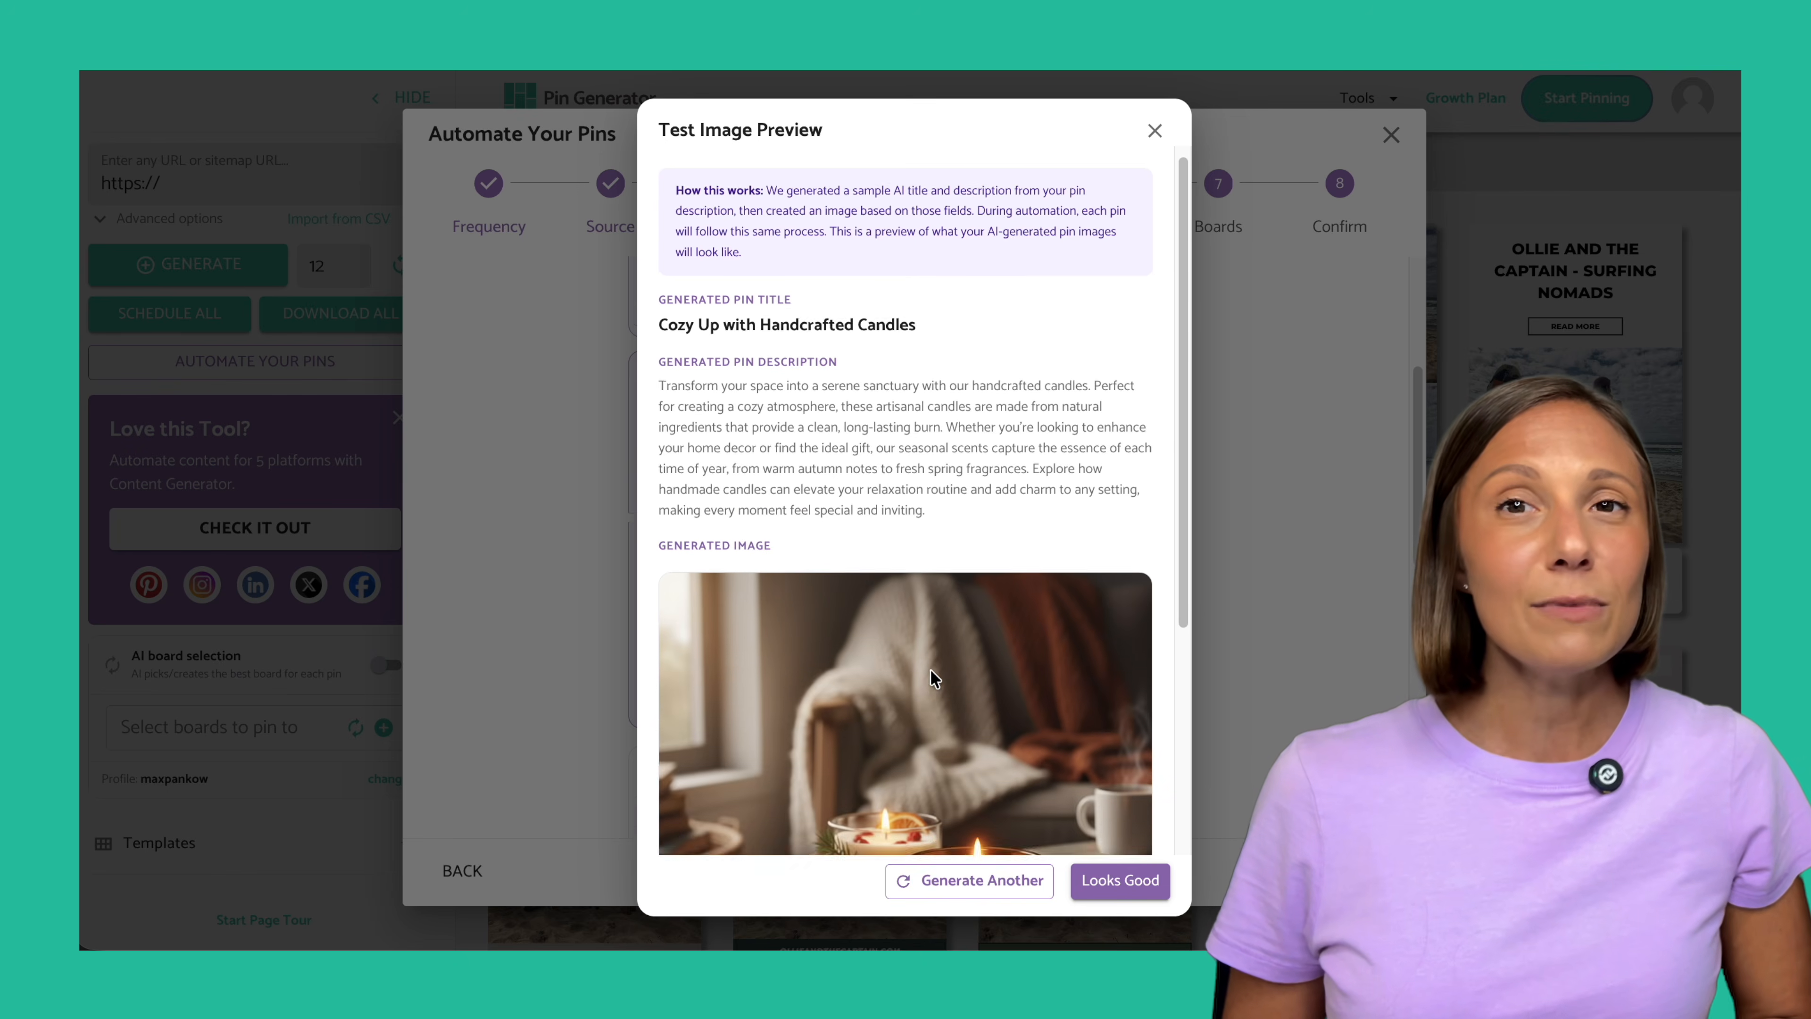
{"action": "scroll", "coordinate": [930, 677], "scroll_direction": "down", "scroll_amount": 5}
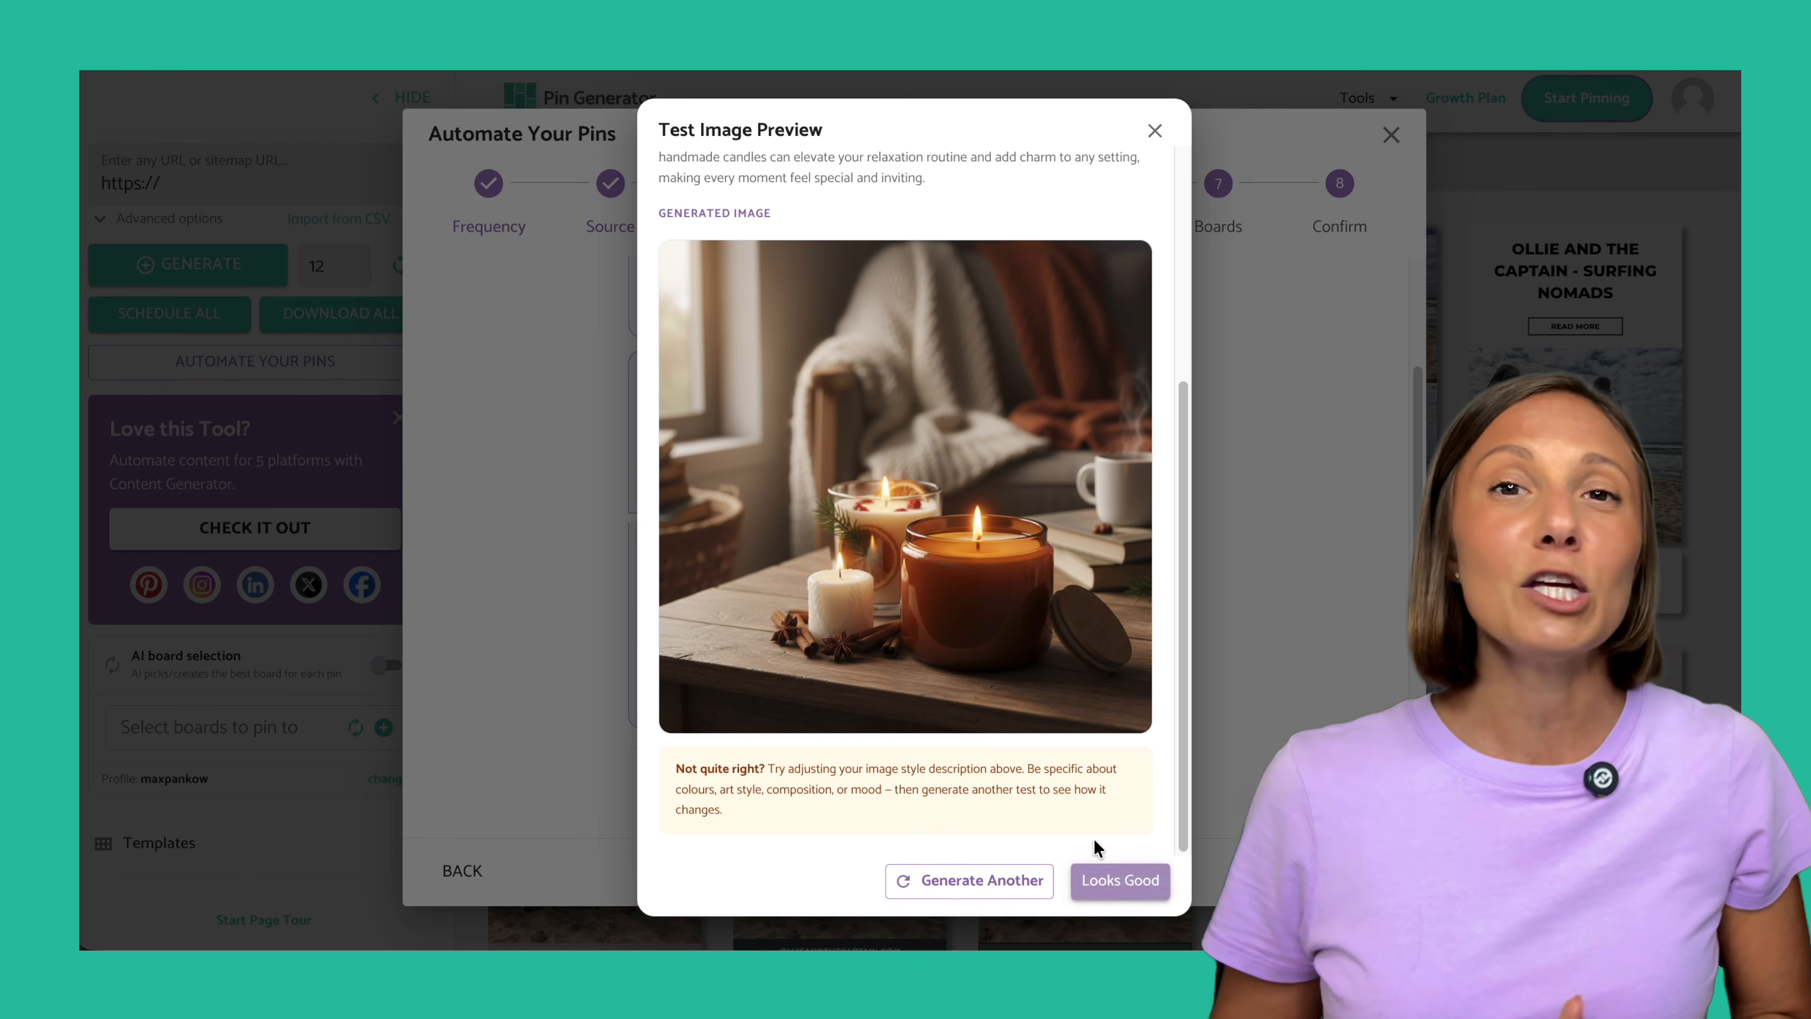
{"action": "left_click", "coordinate": [1112, 876]}
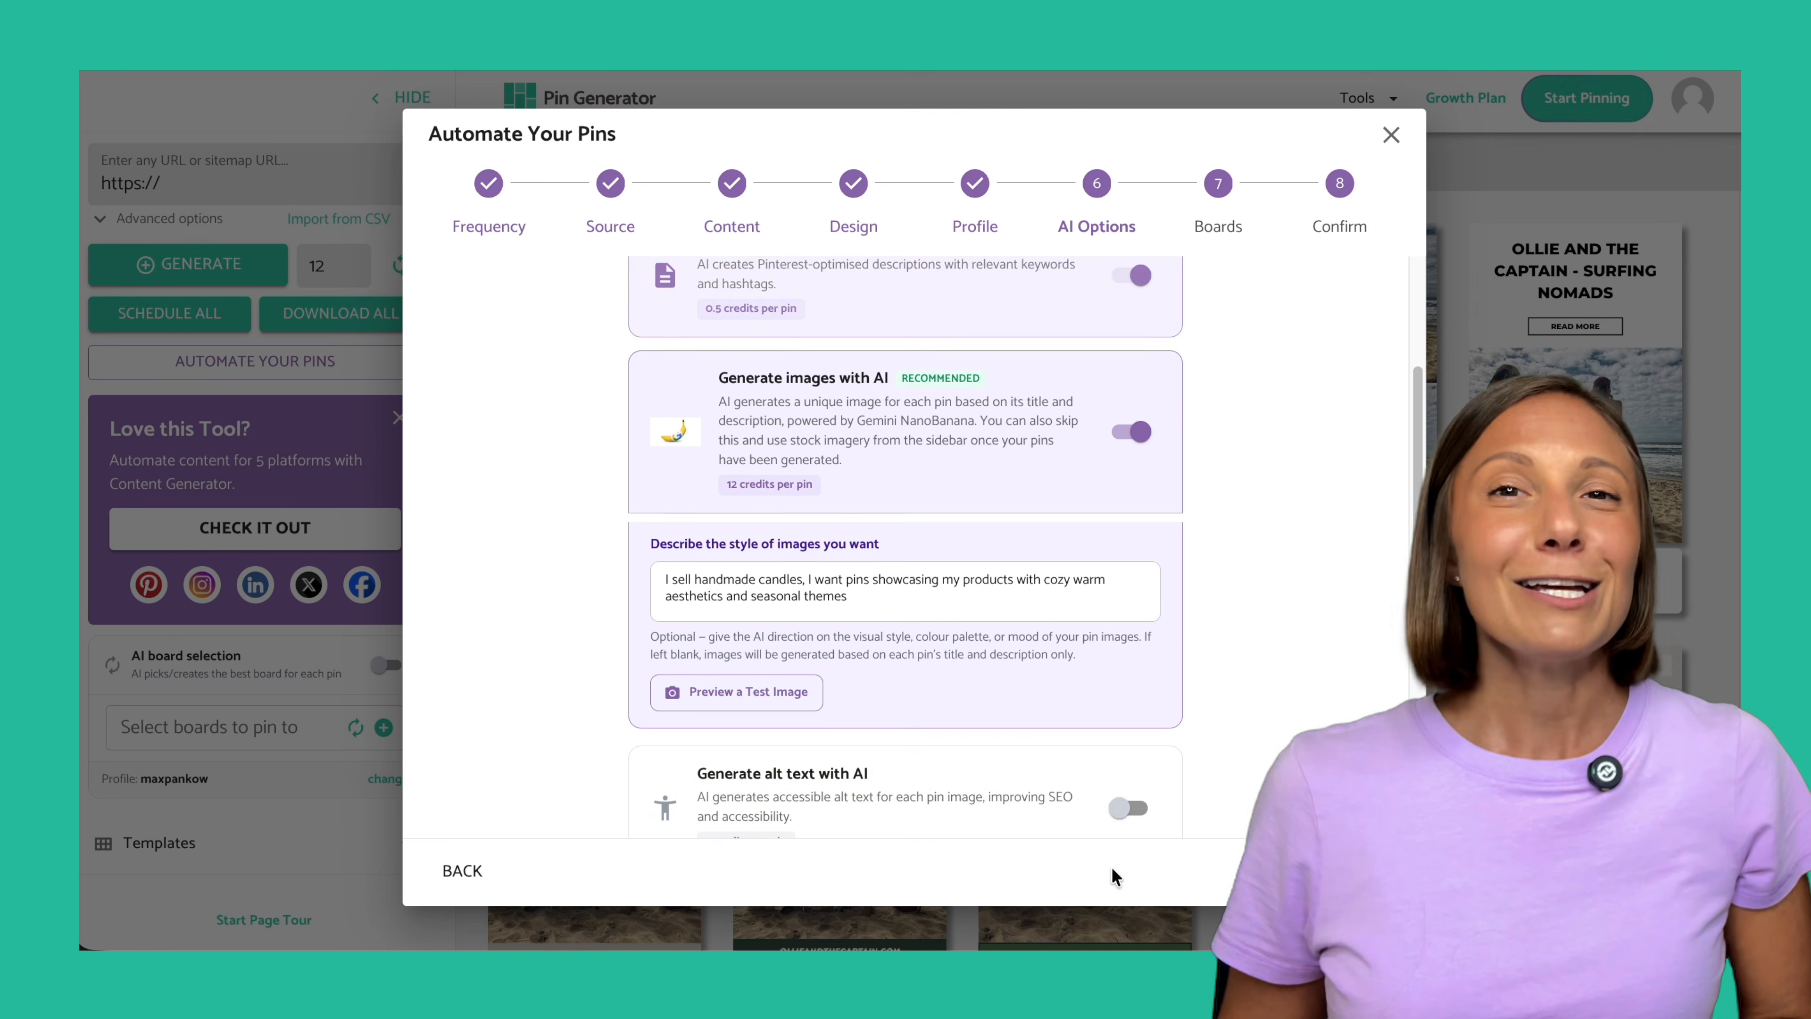
Enter "homemade candles, candles" as the AI keywords for all posts of this automation.
{"action": "scroll", "coordinate": [1091, 757], "scroll_direction": "down", "scroll_amount": 6}
{"action": "scroll", "coordinate": [1093, 752], "scroll_direction": "down", "scroll_amount": 1}
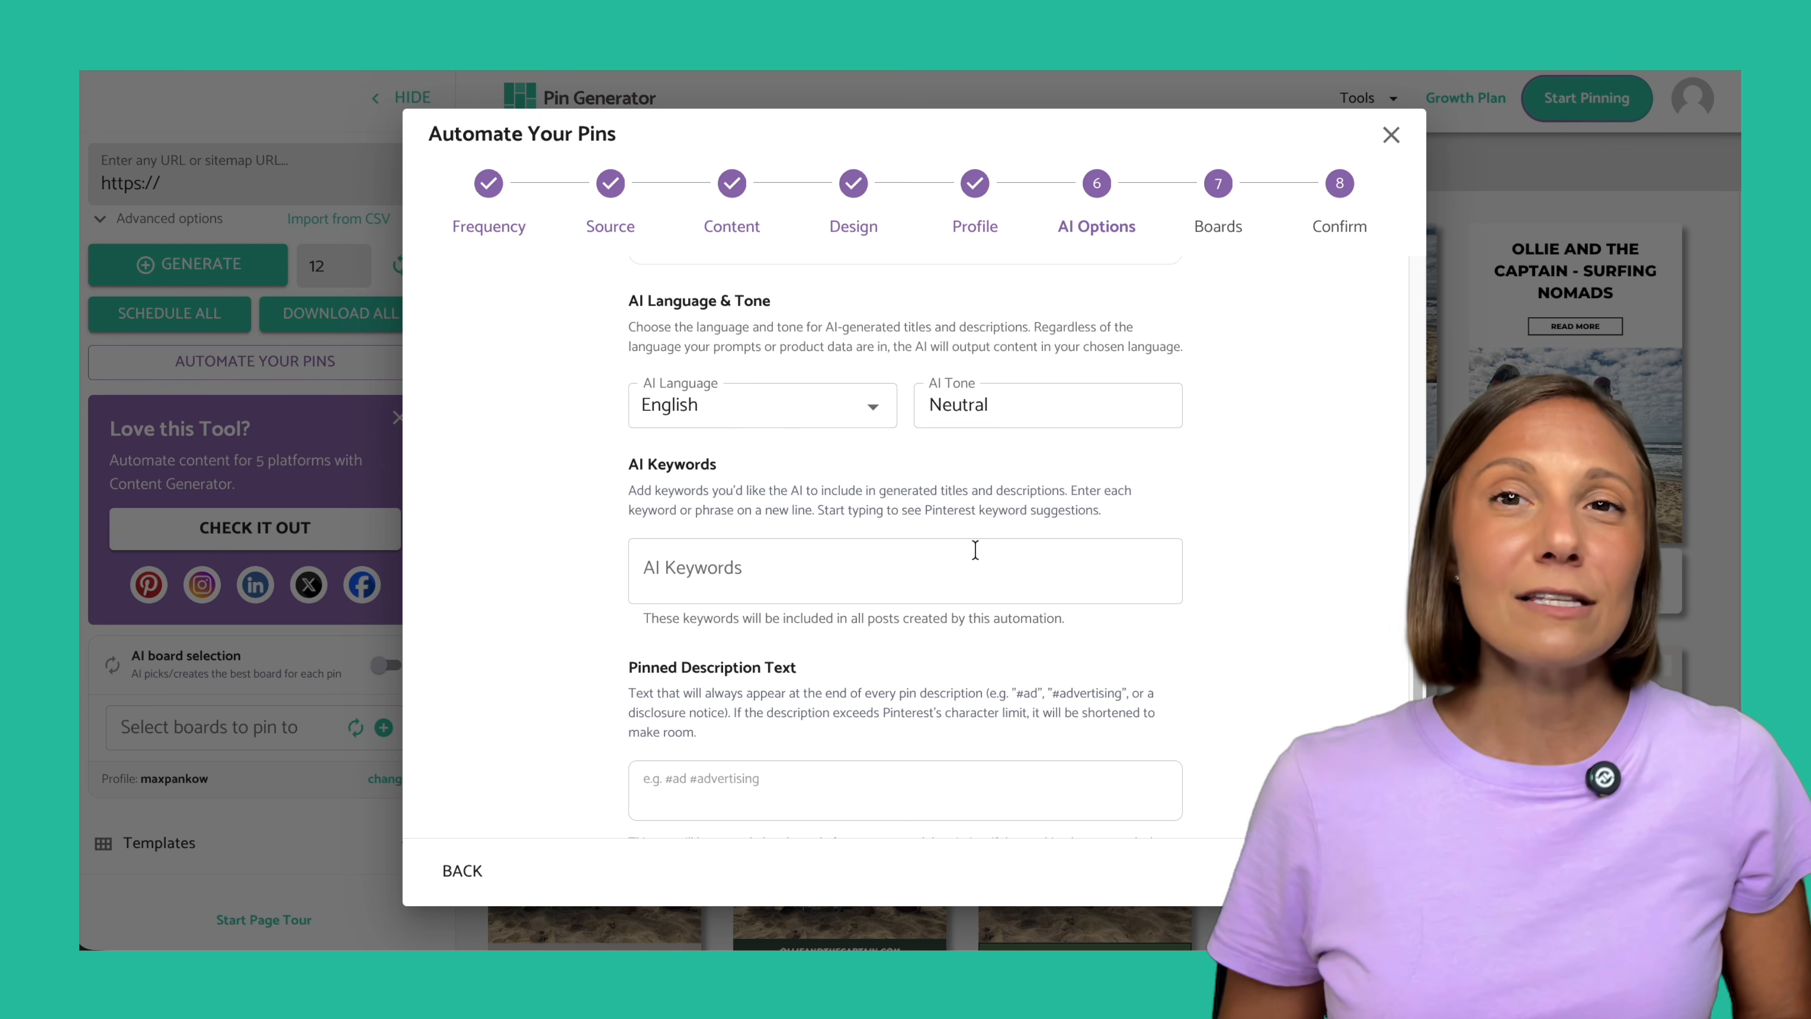
{"action": "scroll", "coordinate": [969, 580], "scroll_direction": "down", "scroll_amount": 1}
{"action": "left_click", "coordinate": [947, 480]}
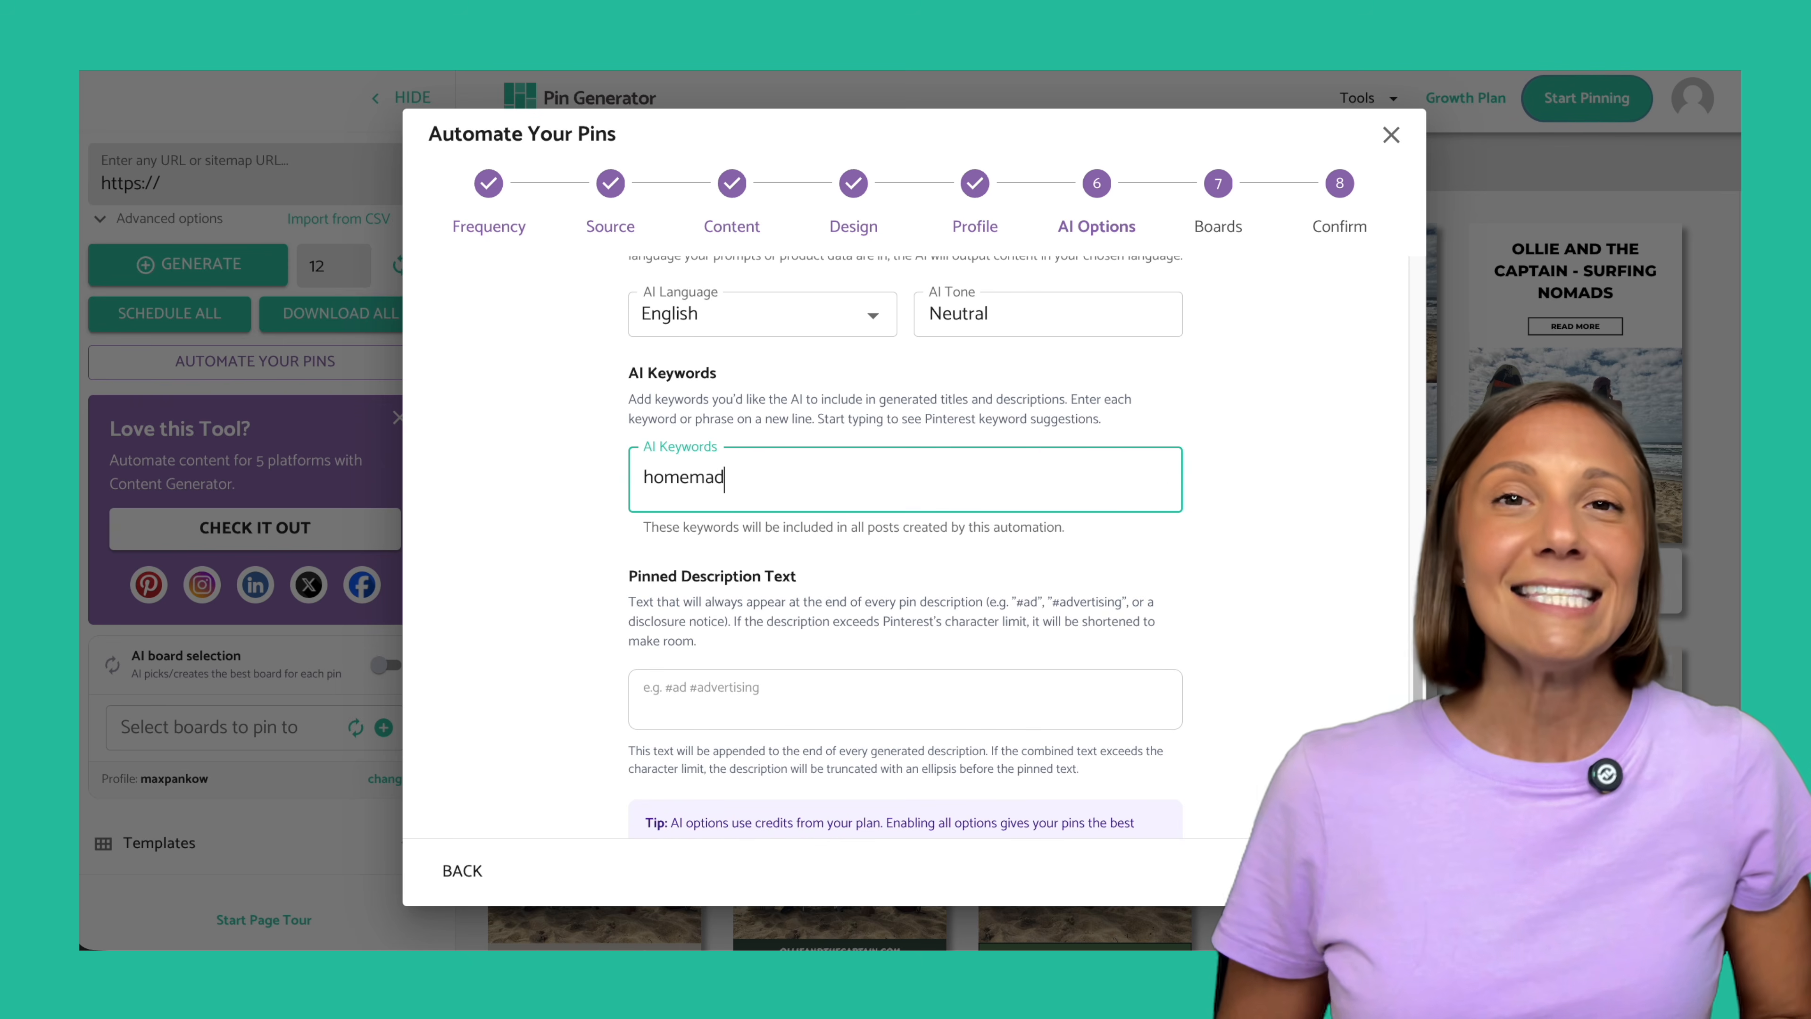
{"action": "type", "text": "homemade candles, candles"}
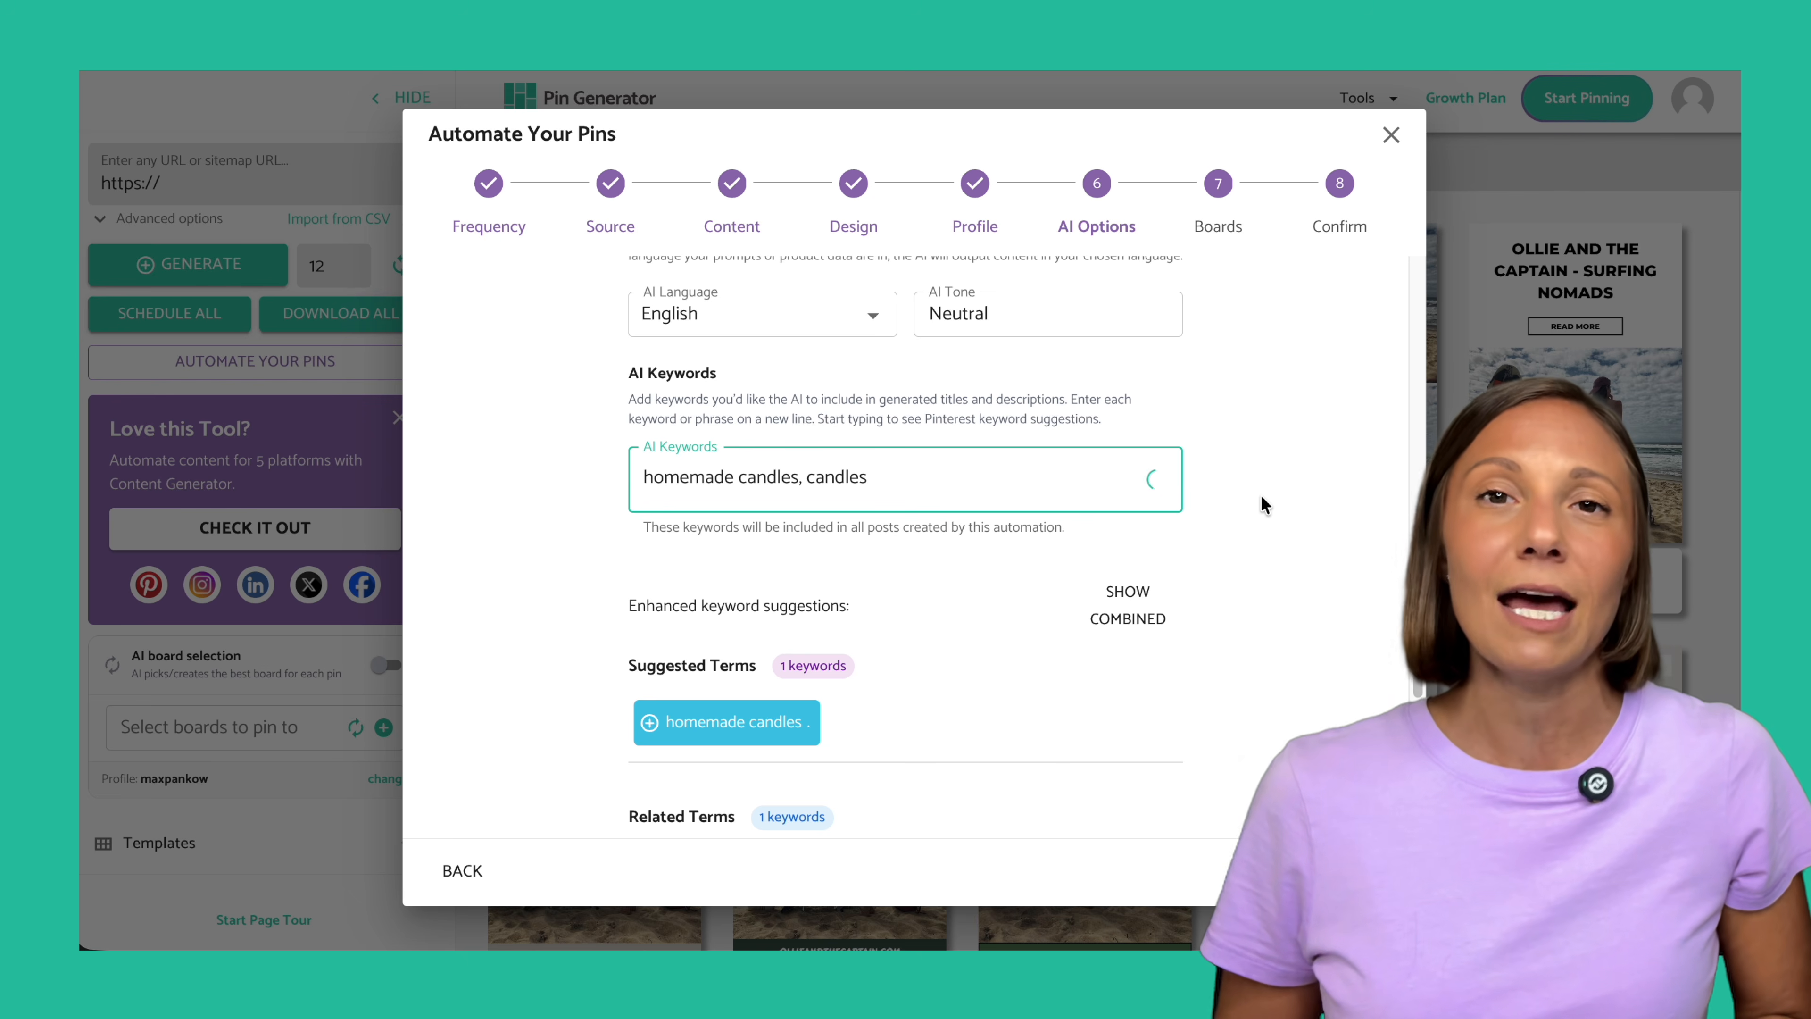
{"action": "left_click", "coordinate": [1282, 502]}
Set the pinned description text to "#affiliate" and continue to the board assignment stage.
{"action": "scroll", "coordinate": [1283, 503], "scroll_direction": "down", "scroll_amount": 2}
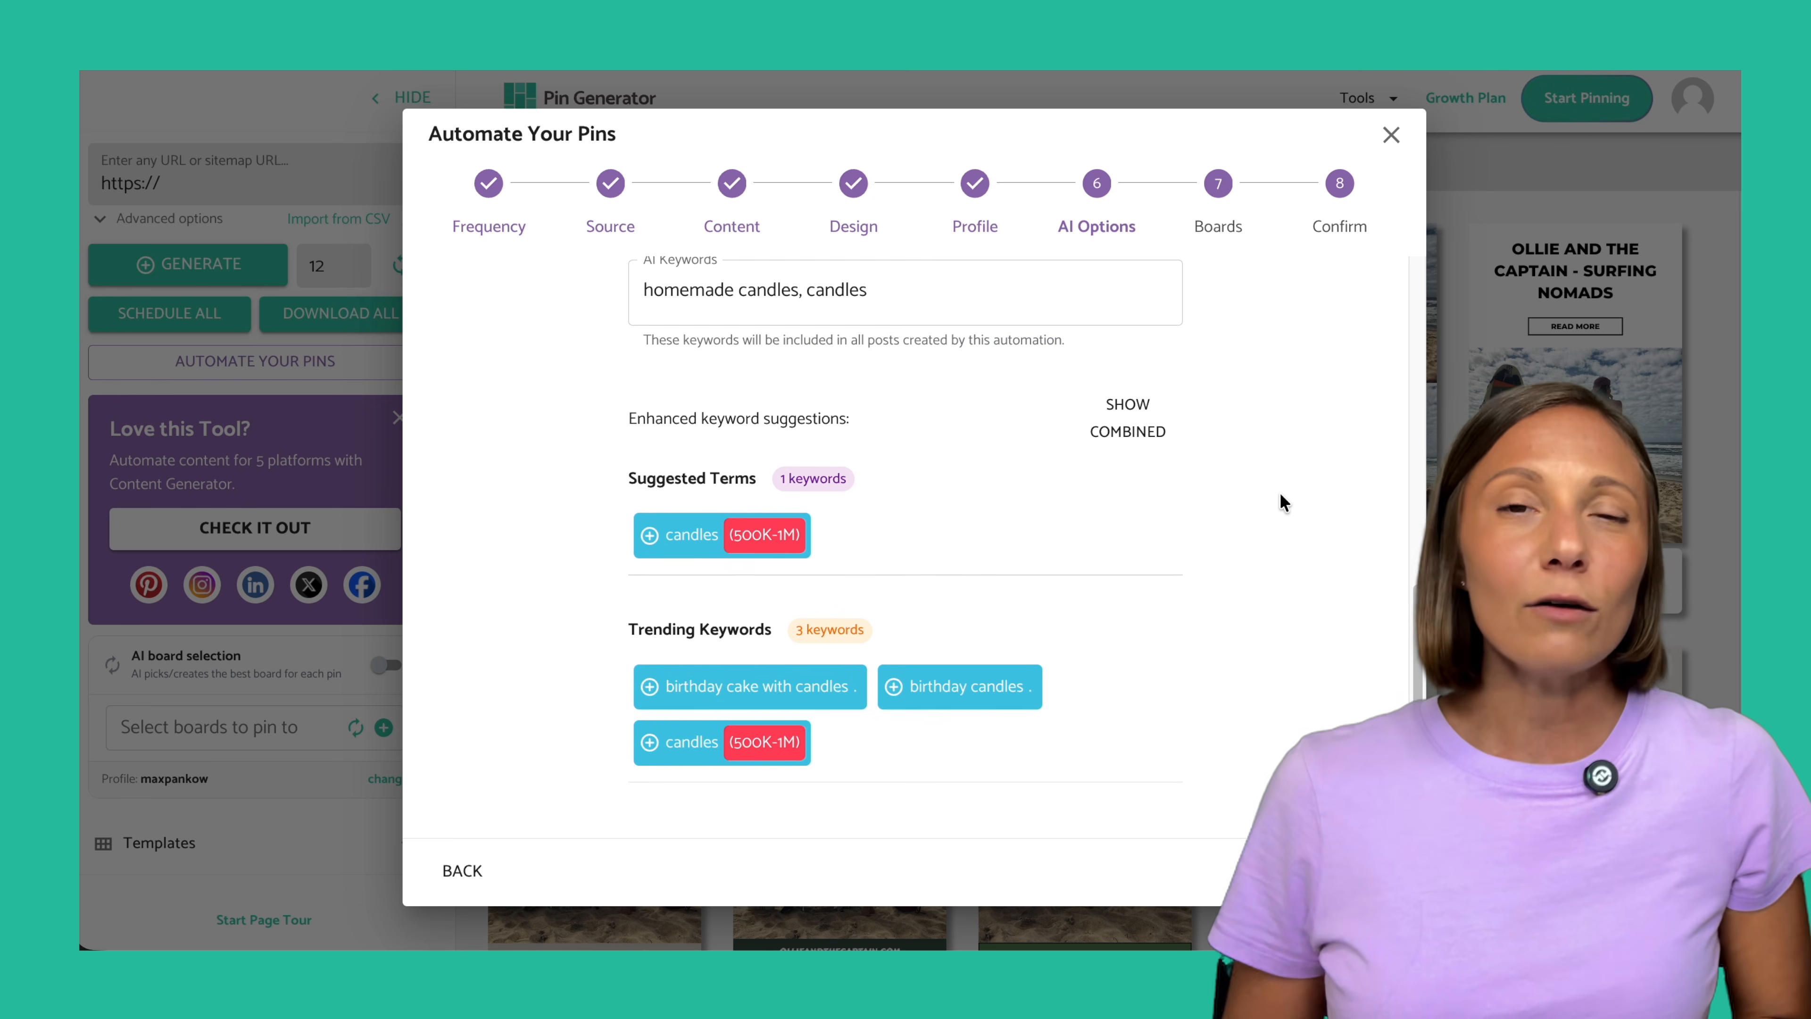
{"action": "scroll", "coordinate": [649, 660], "scroll_direction": "down", "scroll_amount": 4}
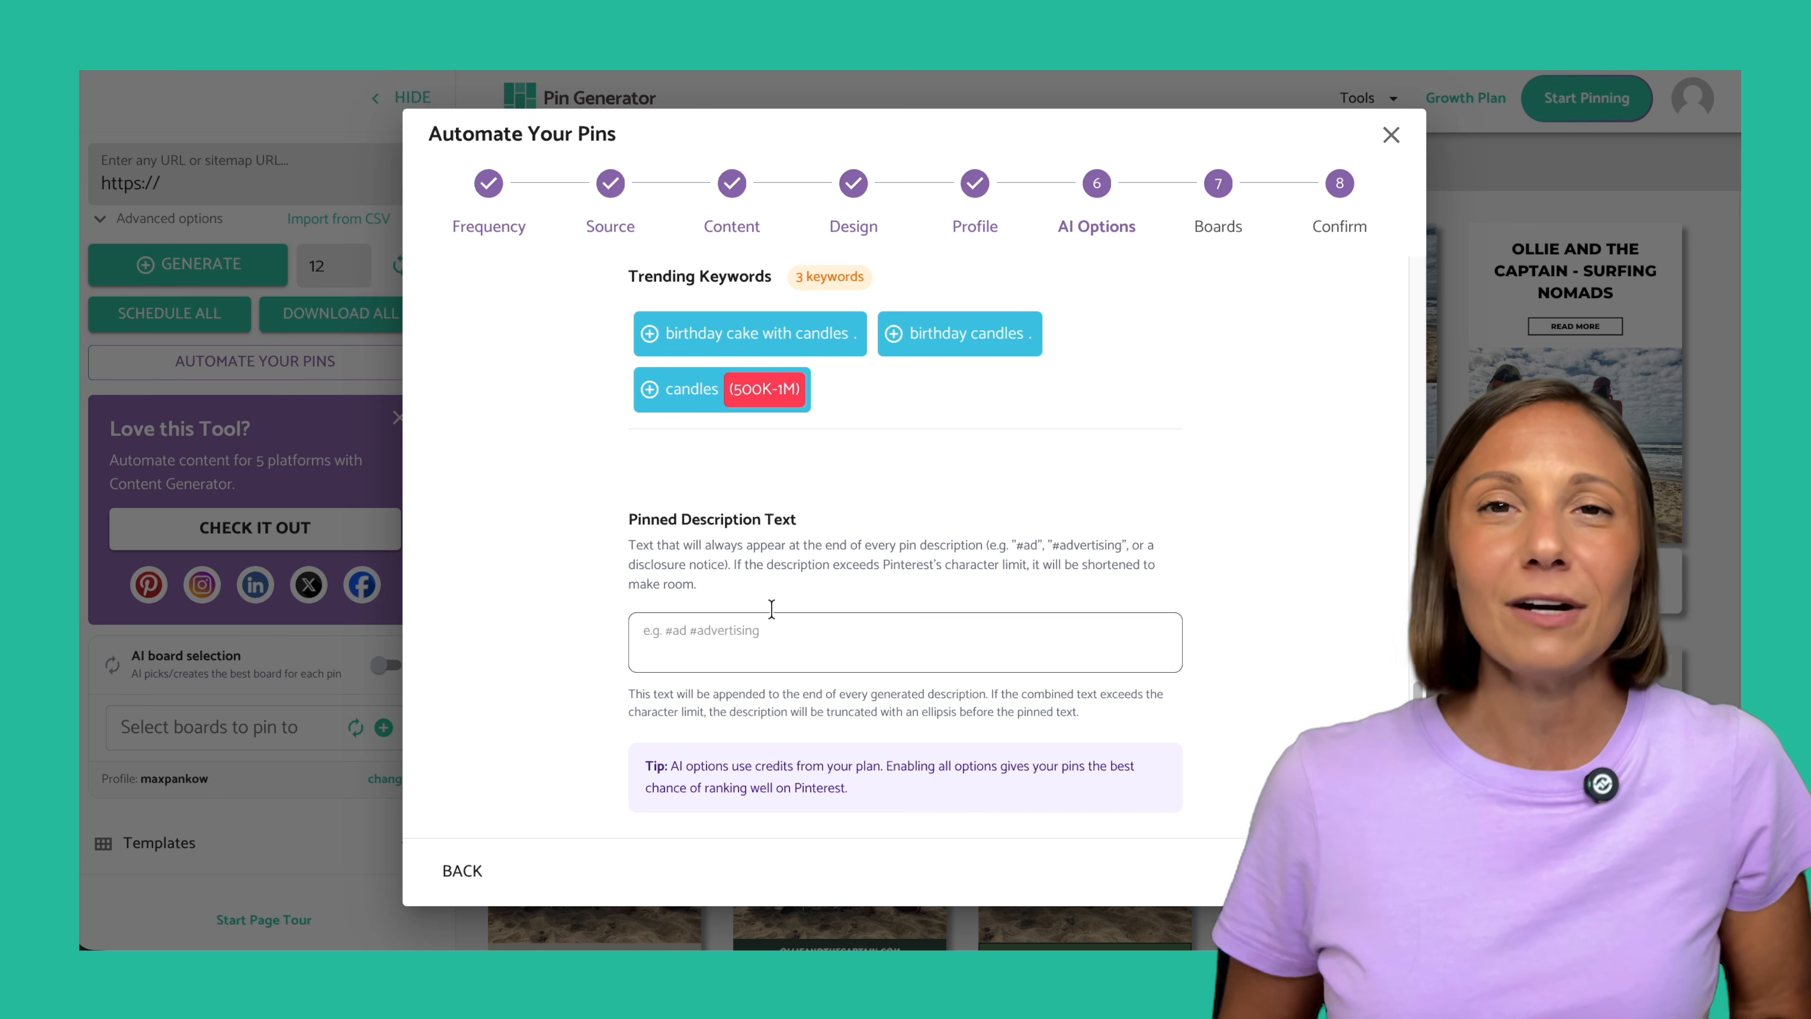
{"action": "left_click", "coordinate": [772, 613]}
{"action": "type", "text": "3affiliate"}
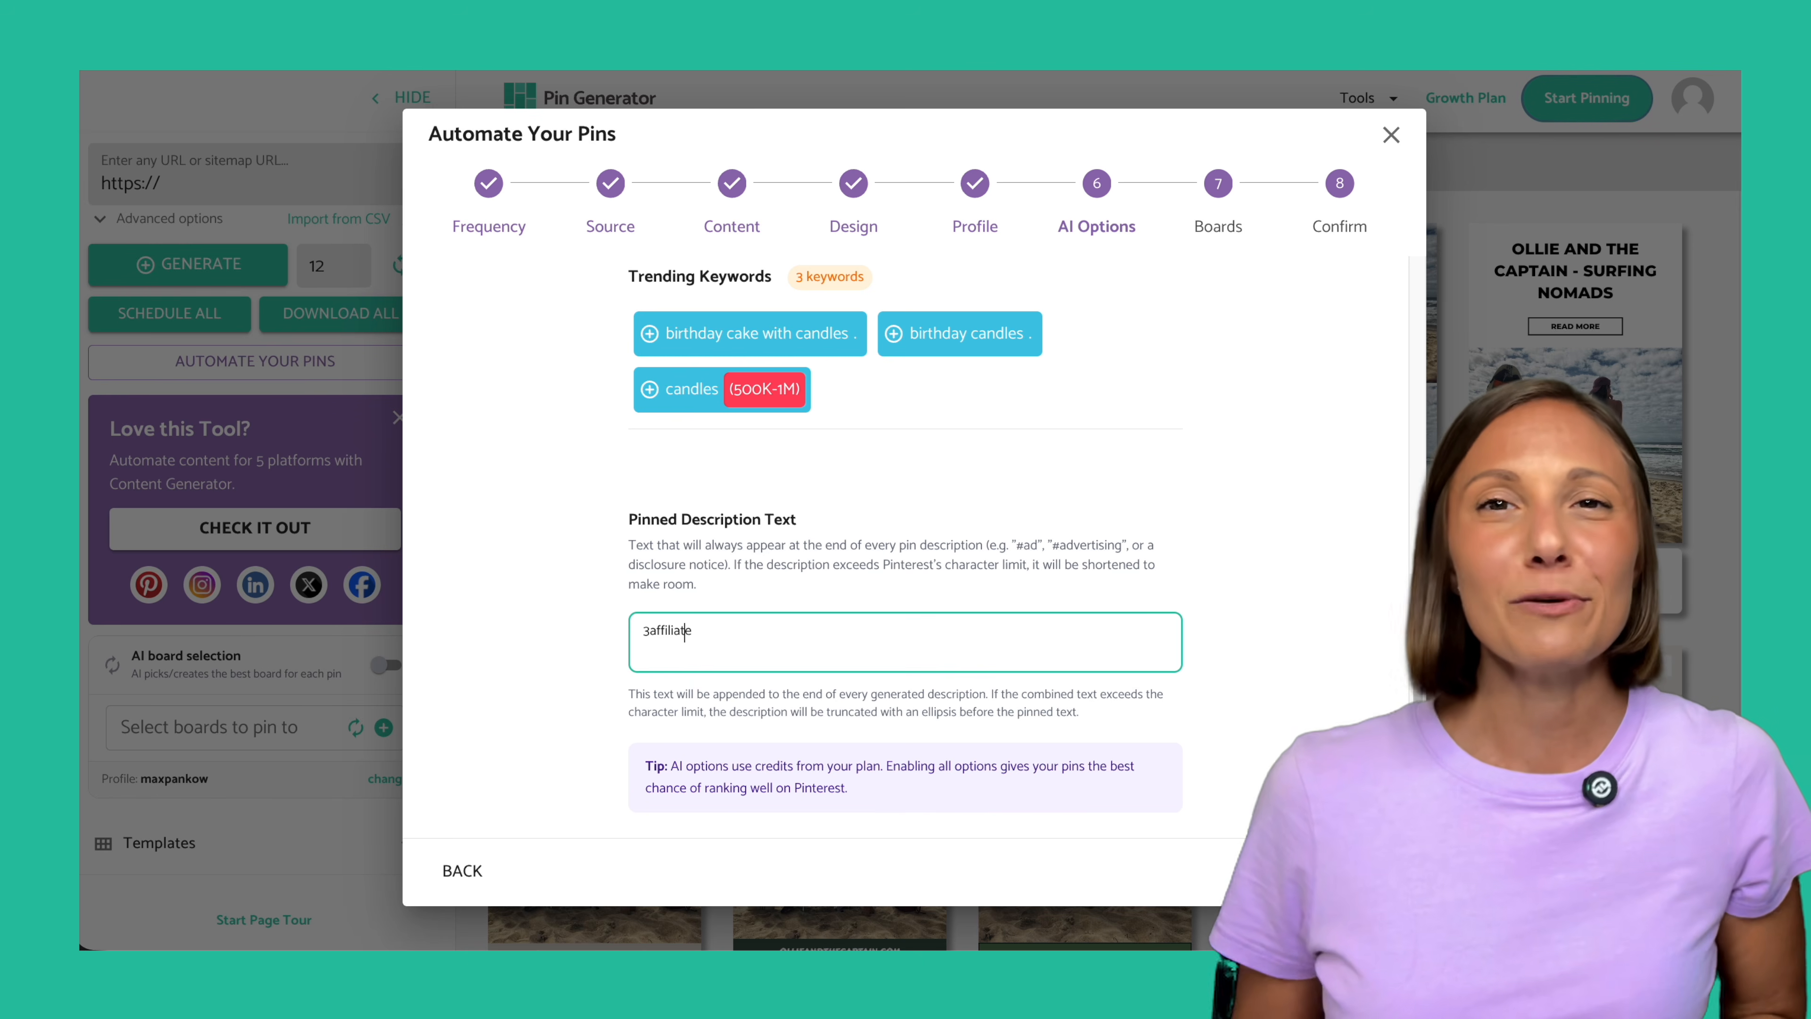
{"action": "left_click", "coordinate": [656, 633]}
{"action": "key", "text": "BackSpace"}
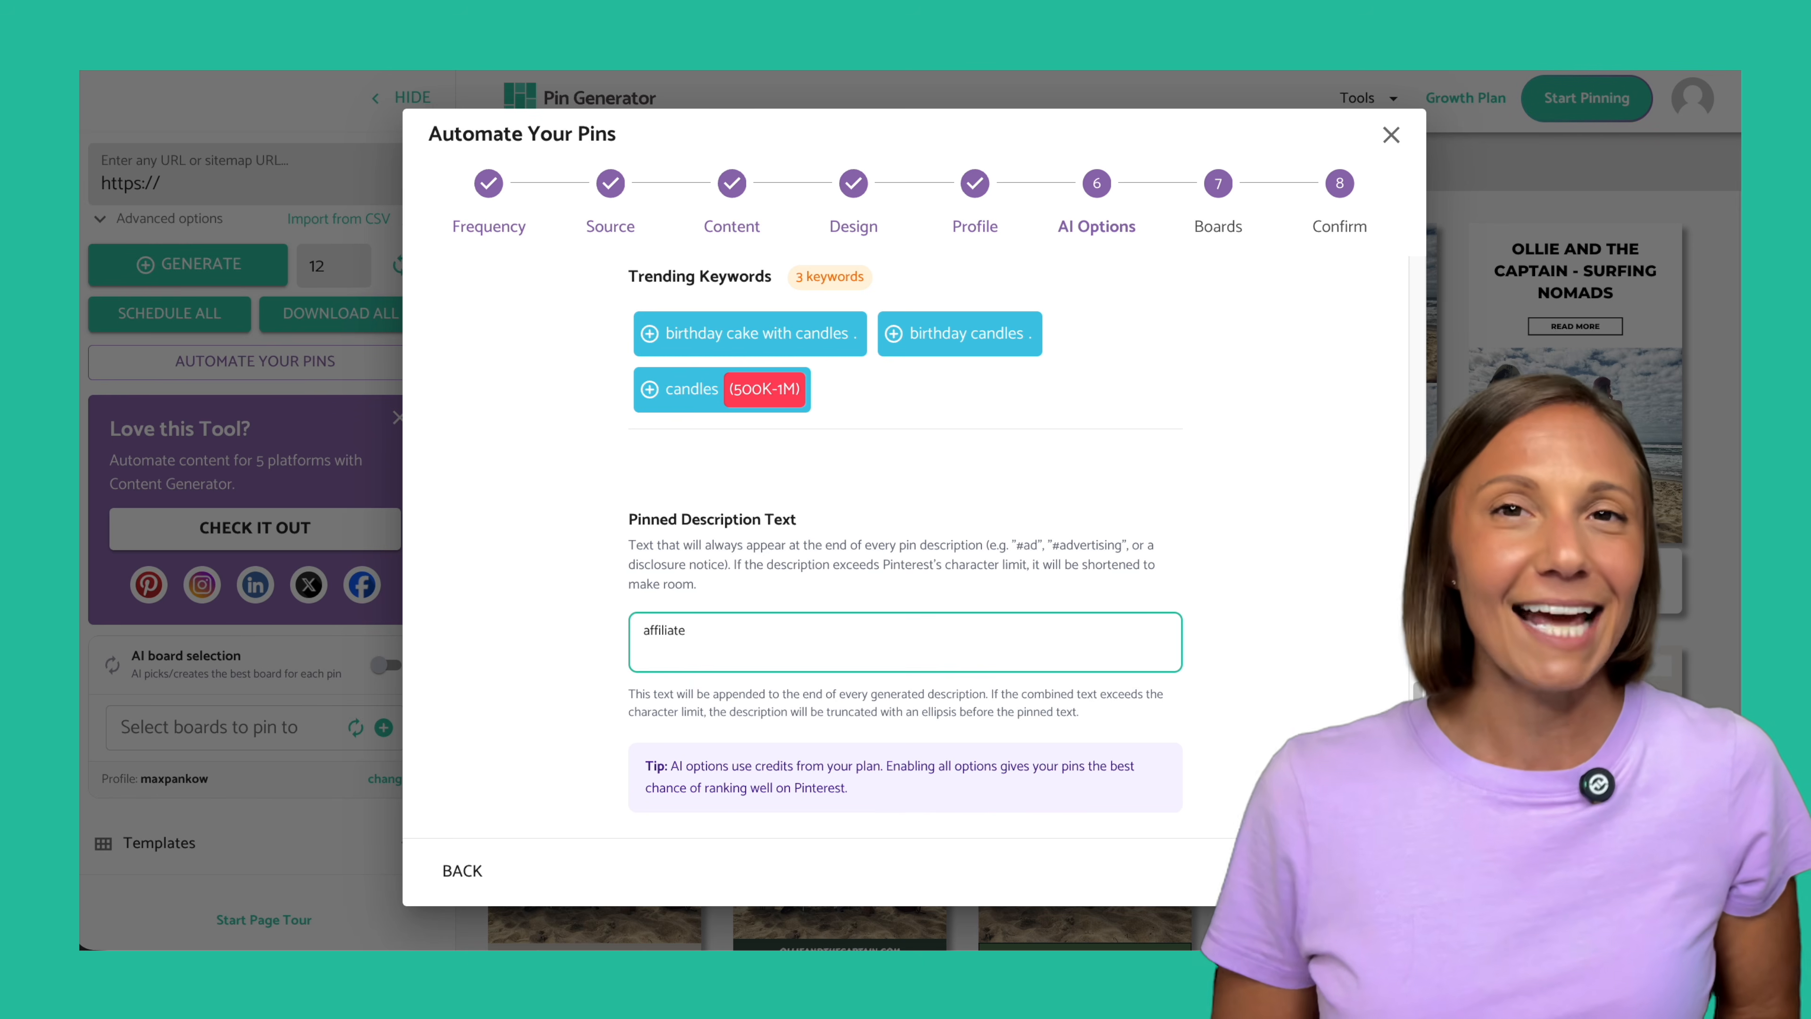
{"action": "type", "text": "#"}
{"action": "left_click", "coordinate": [1035, 569]}
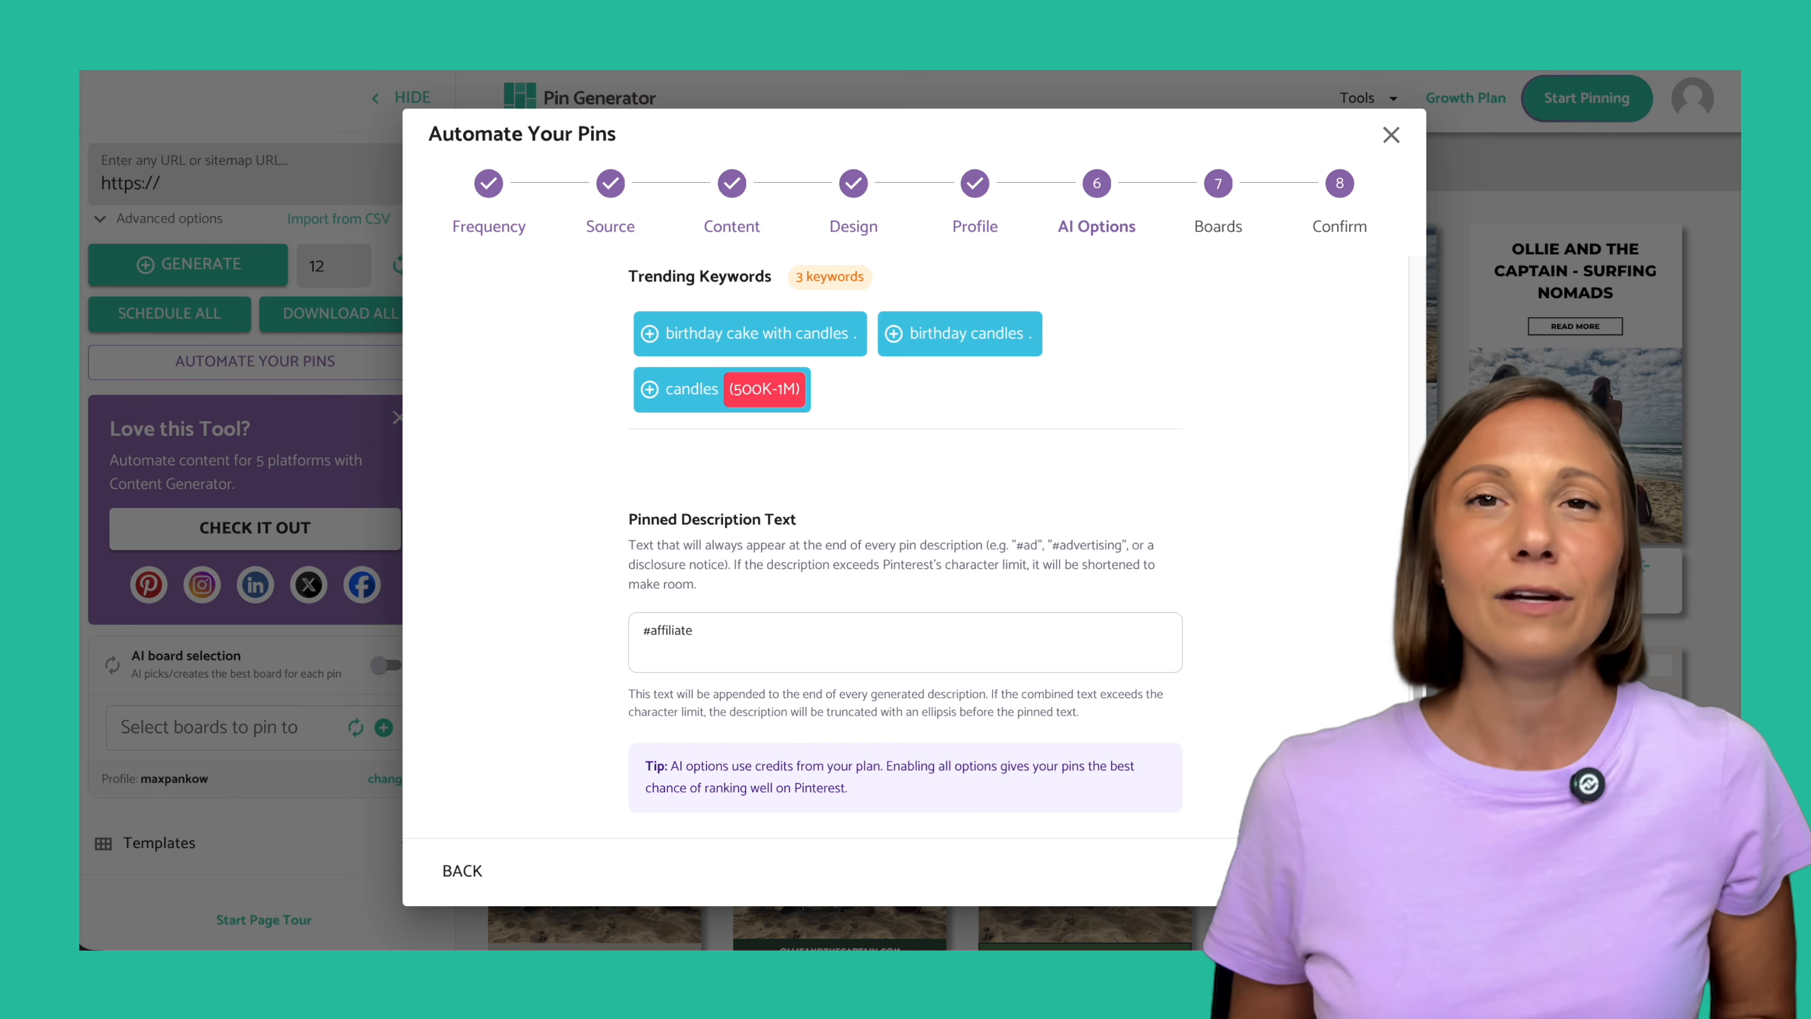
{"action": "left_click", "coordinate": [1340, 870]}
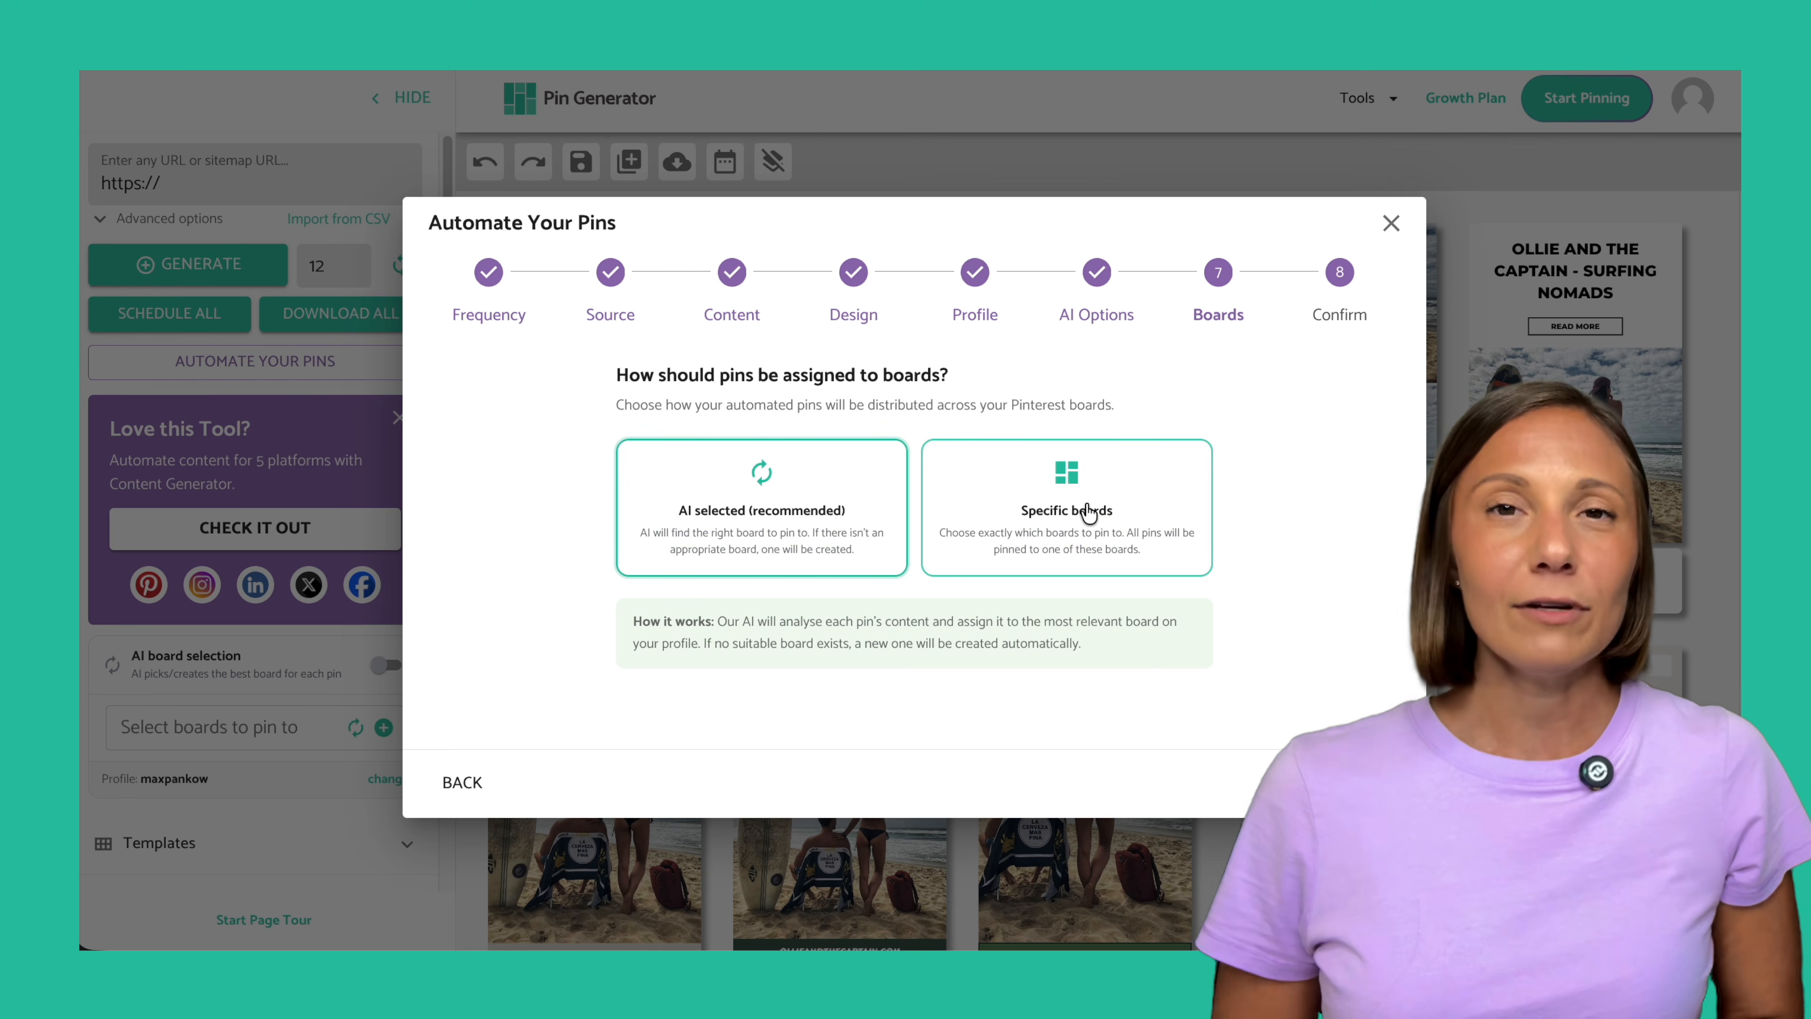
Assign pins to specific boards and create a Pinterest board named "Candles" with an AI-generated description and a home category.
{"action": "left_click", "coordinate": [1080, 511]}
{"action": "left_click", "coordinate": [1192, 644]}
{"action": "type", "text": "Candles"}
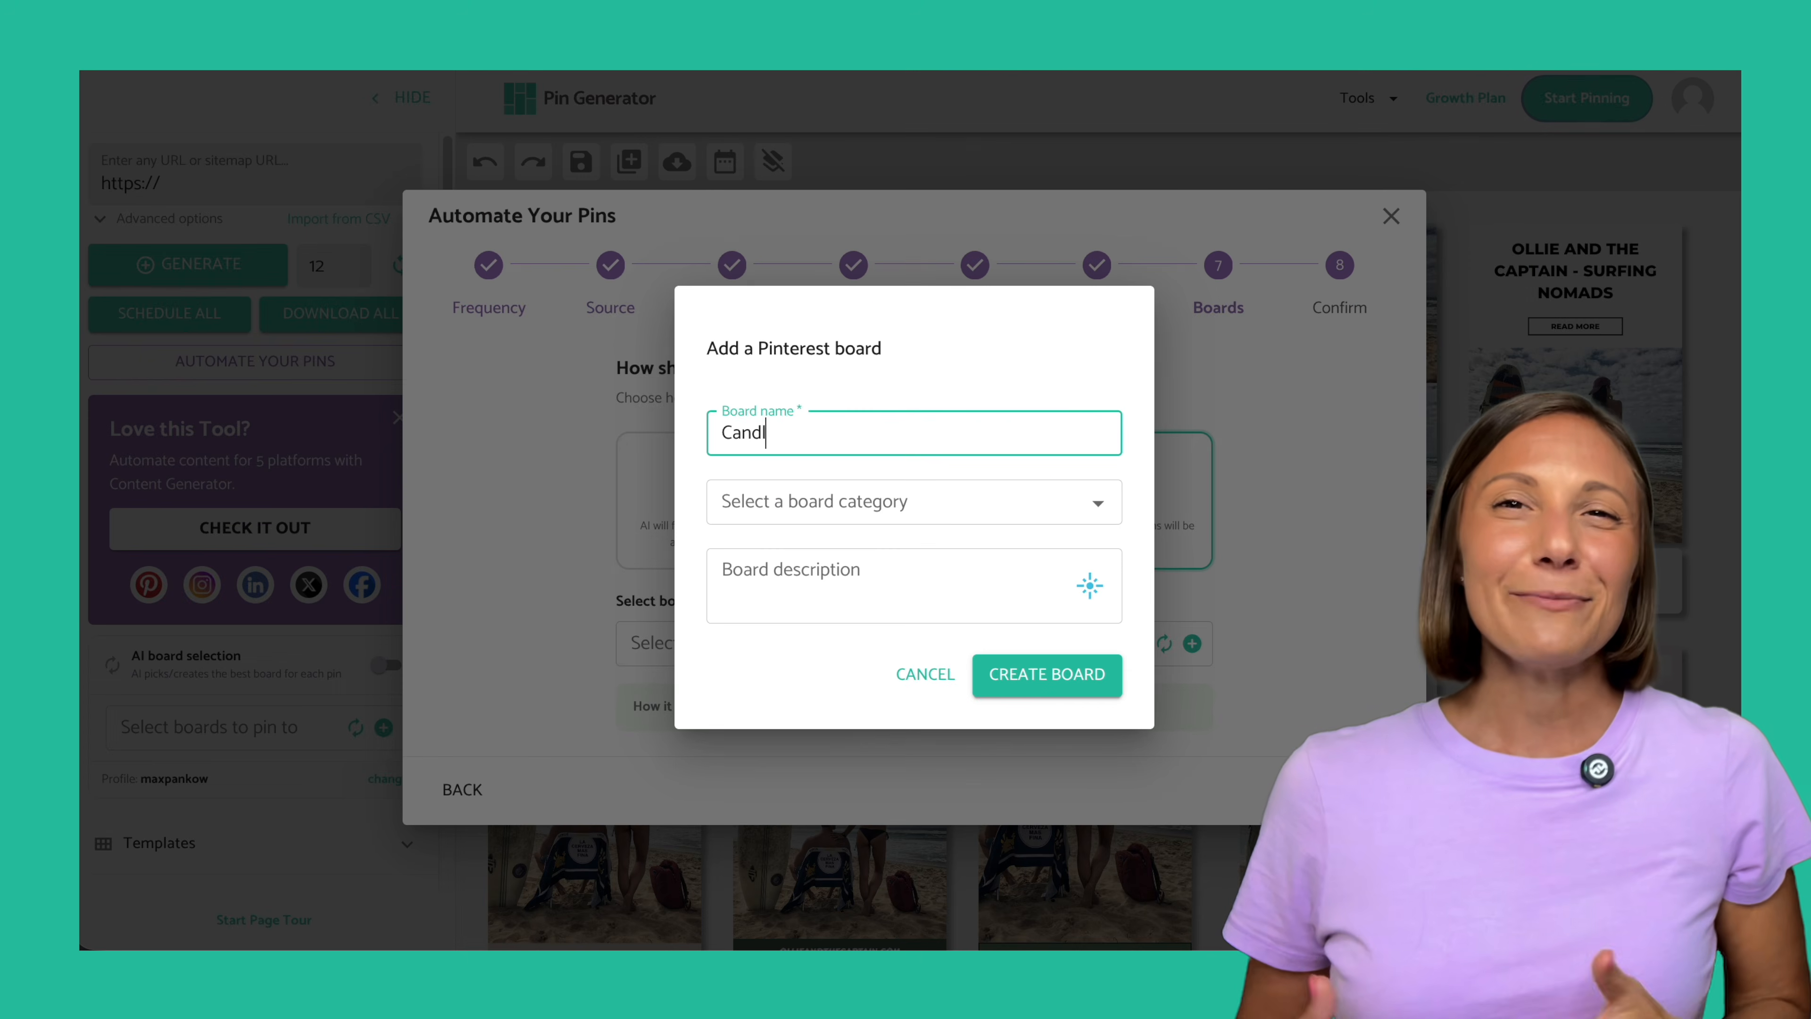
{"action": "left_click", "coordinate": [1088, 583]}
{"action": "left_click", "coordinate": [970, 501]}
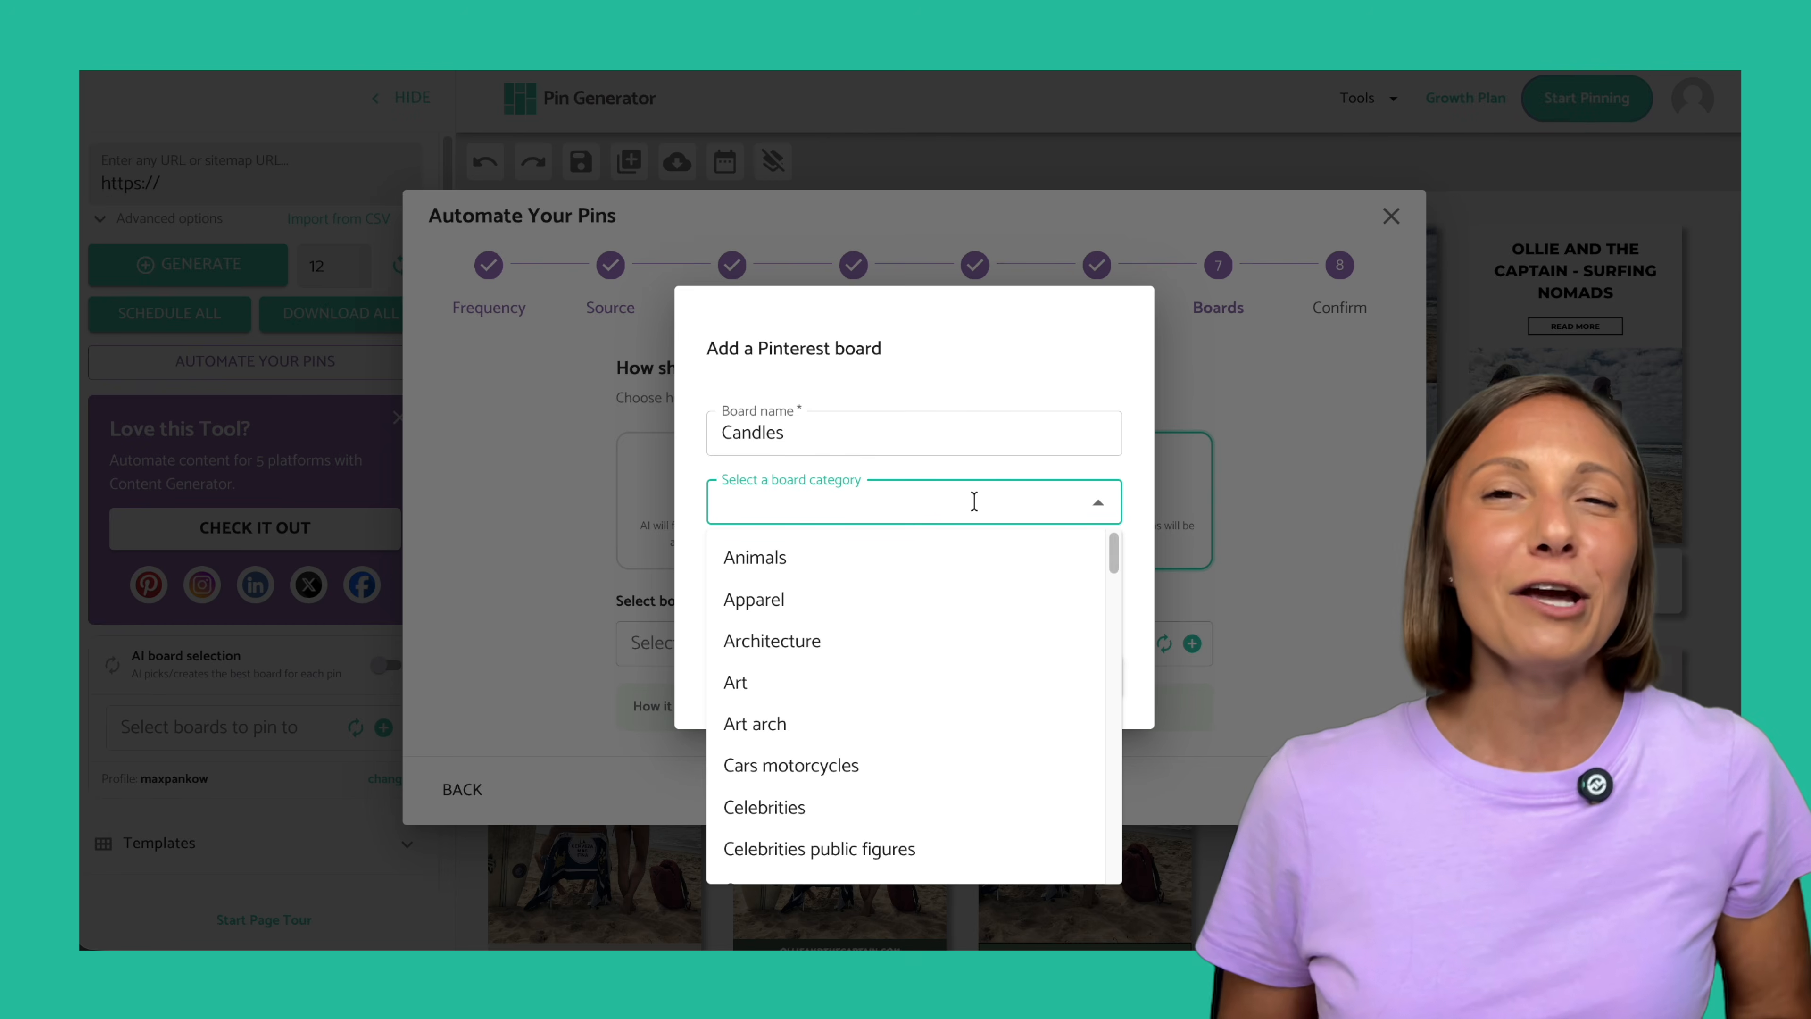
{"action": "type", "text": "home"}
{"action": "left_click", "coordinate": [1012, 599]}
{"action": "left_click", "coordinate": [1056, 674]}
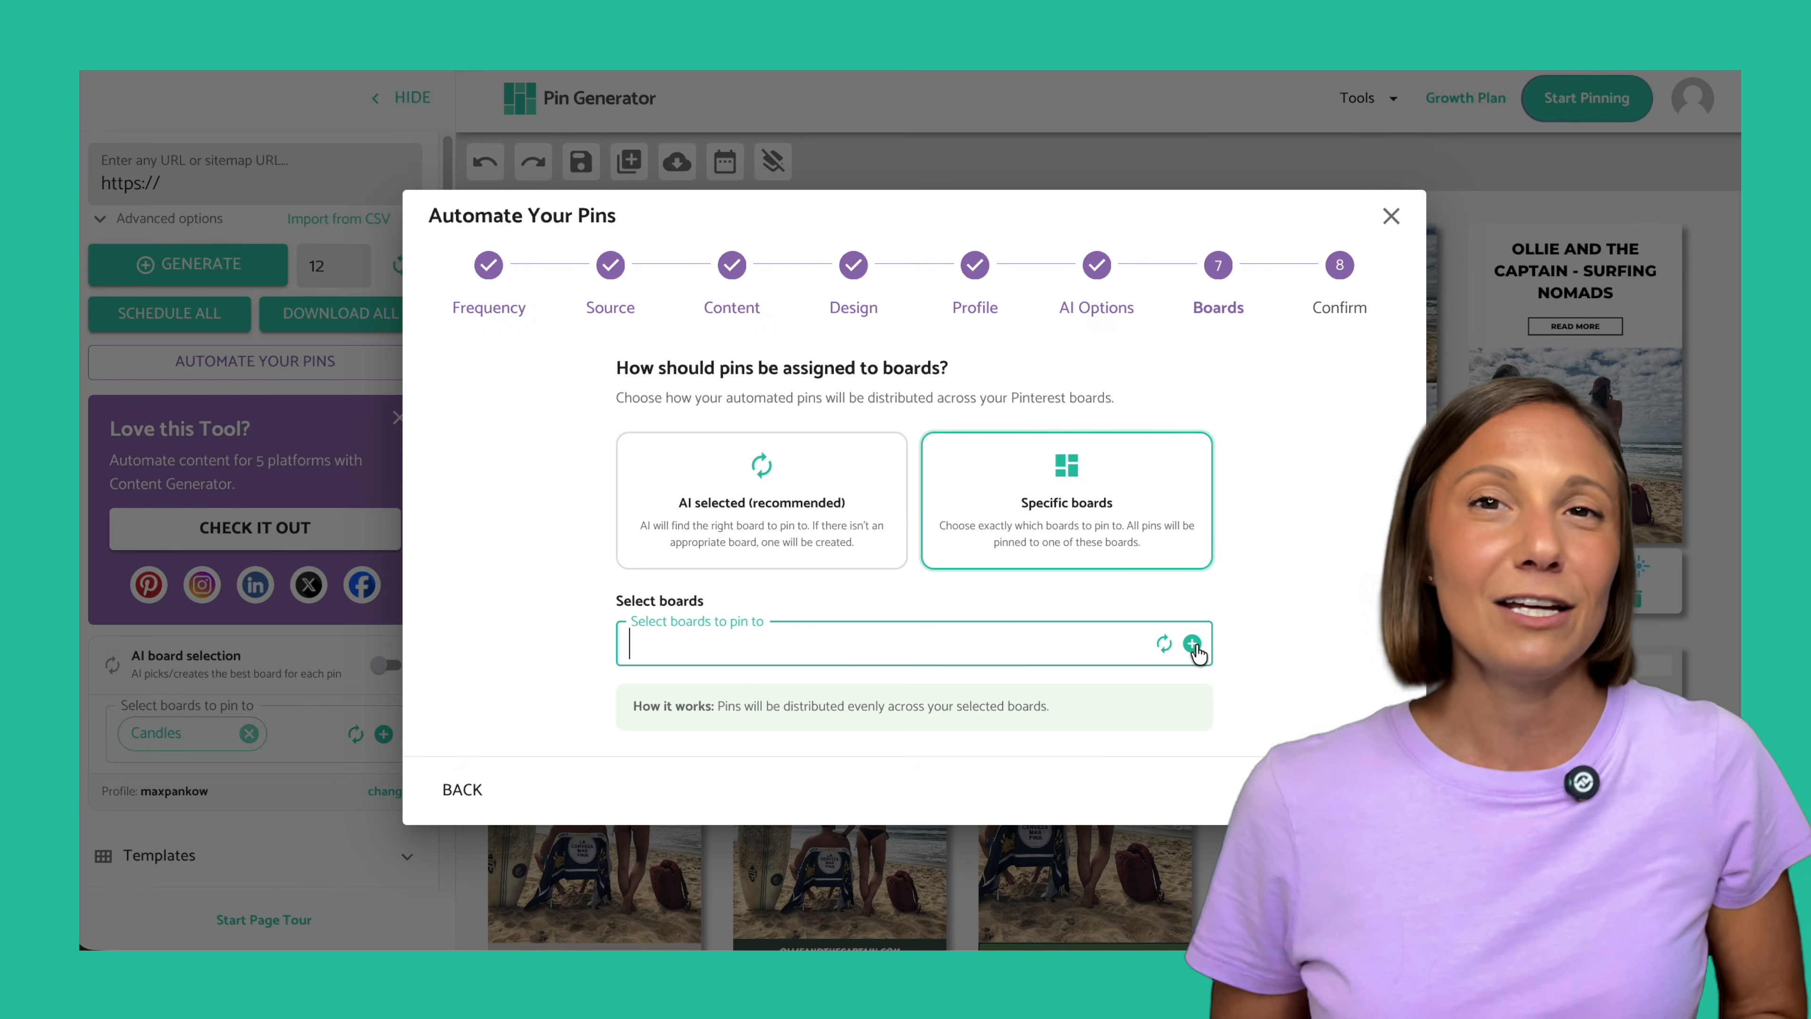
Select the Candles board as the pin destination and continue to the confirmation stage.
{"action": "type", "text": "candle"}
{"action": "left_click", "coordinate": [808, 643]}
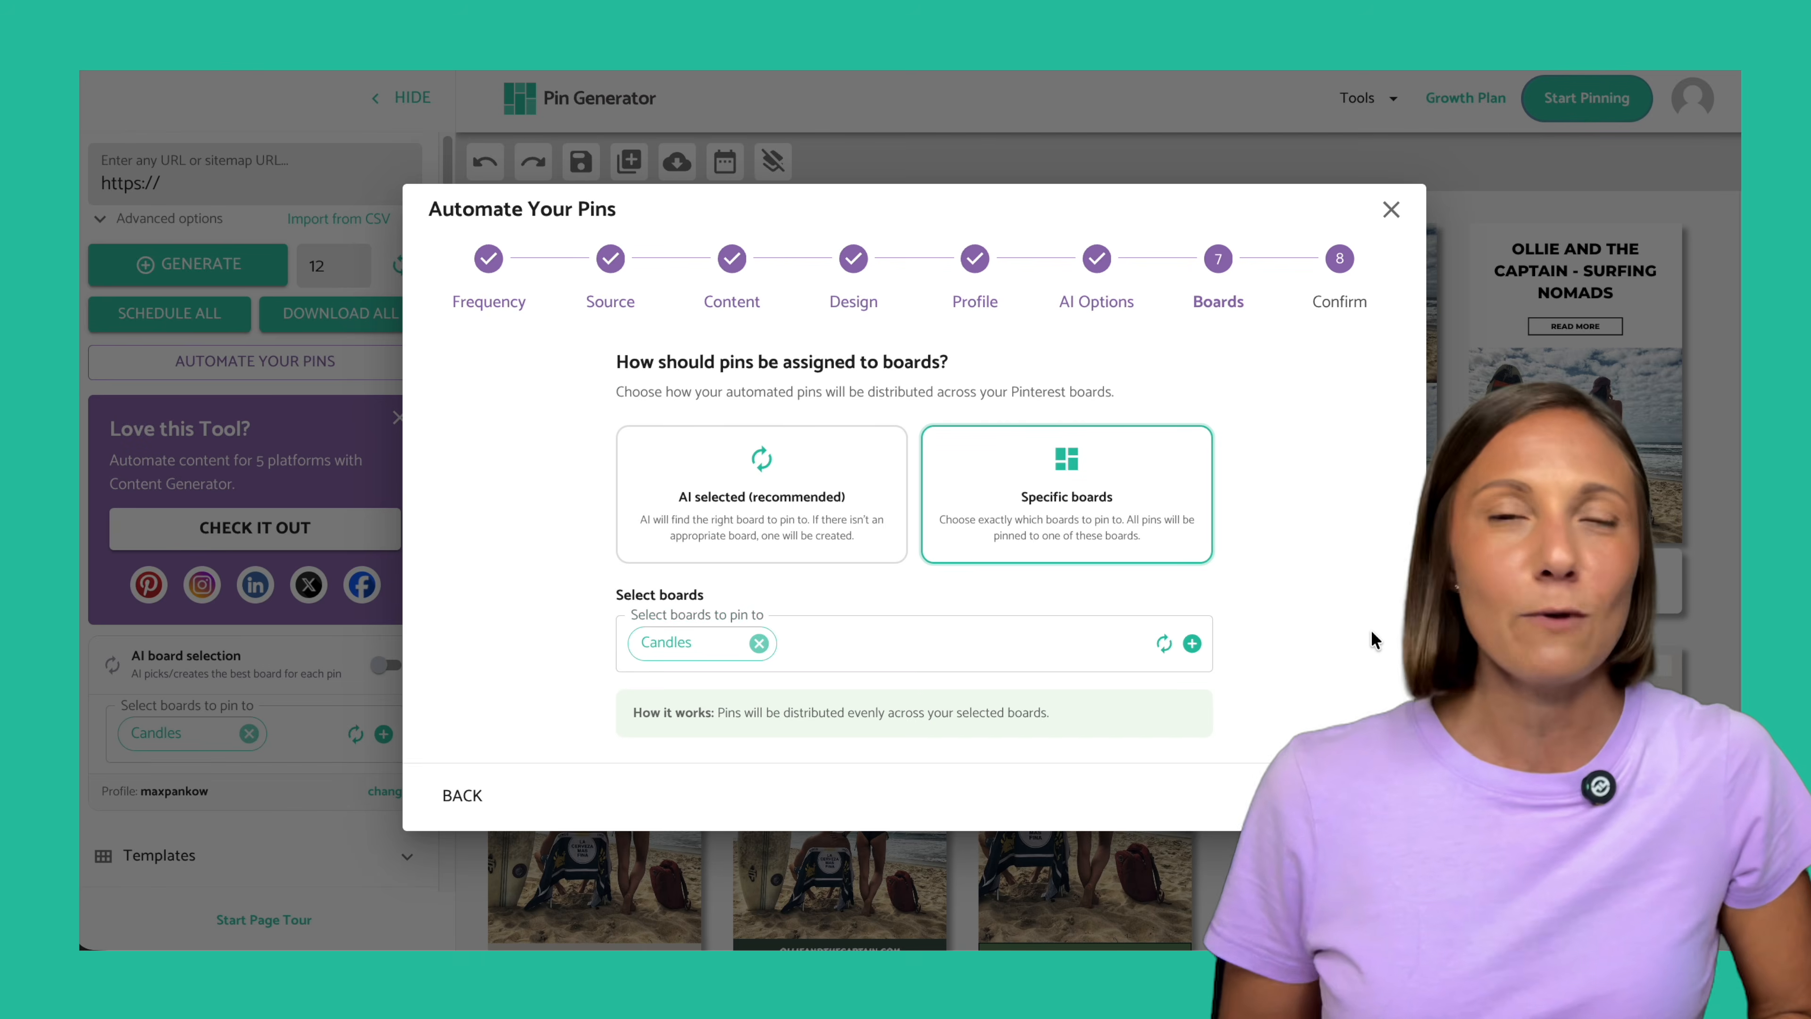
{"action": "left_click", "coordinate": [1347, 796]}
Review the automation summary and credit usage, and generate the first batch of pins.
{"action": "scroll", "coordinate": [1196, 536], "scroll_direction": "down", "scroll_amount": 2}
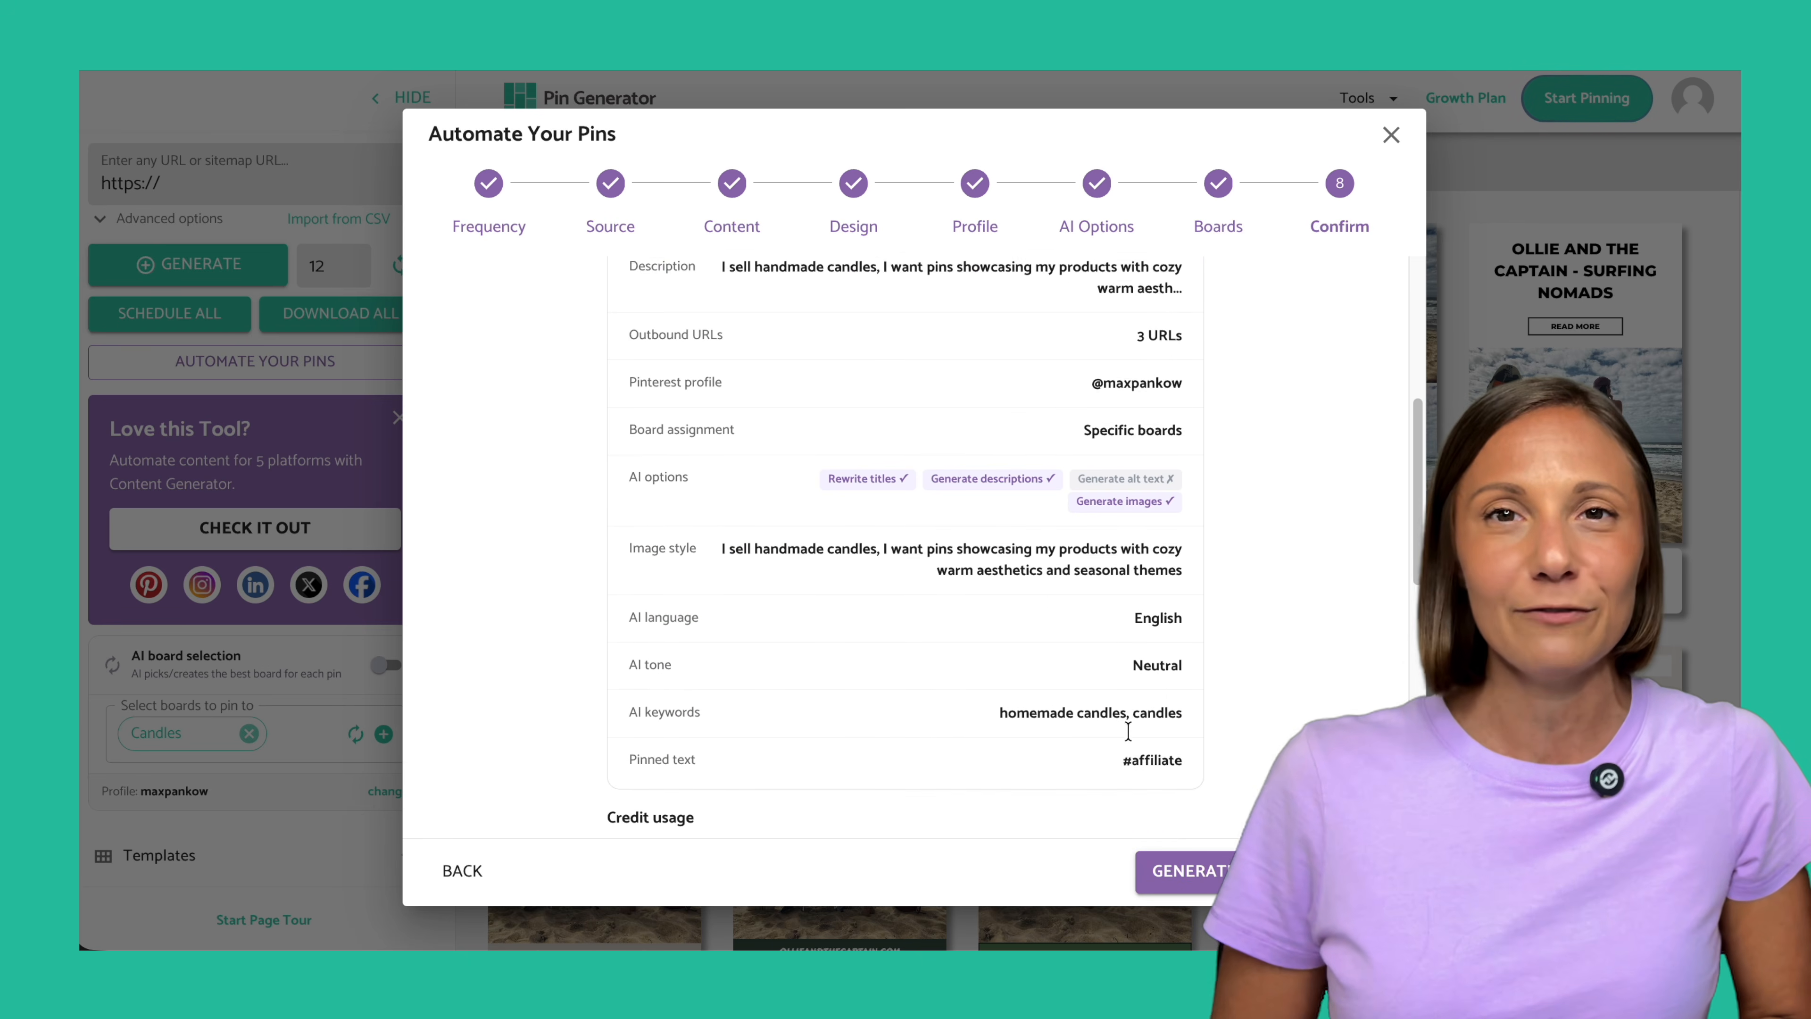
{"action": "scroll", "coordinate": [1155, 631], "scroll_direction": "down", "scroll_amount": 5}
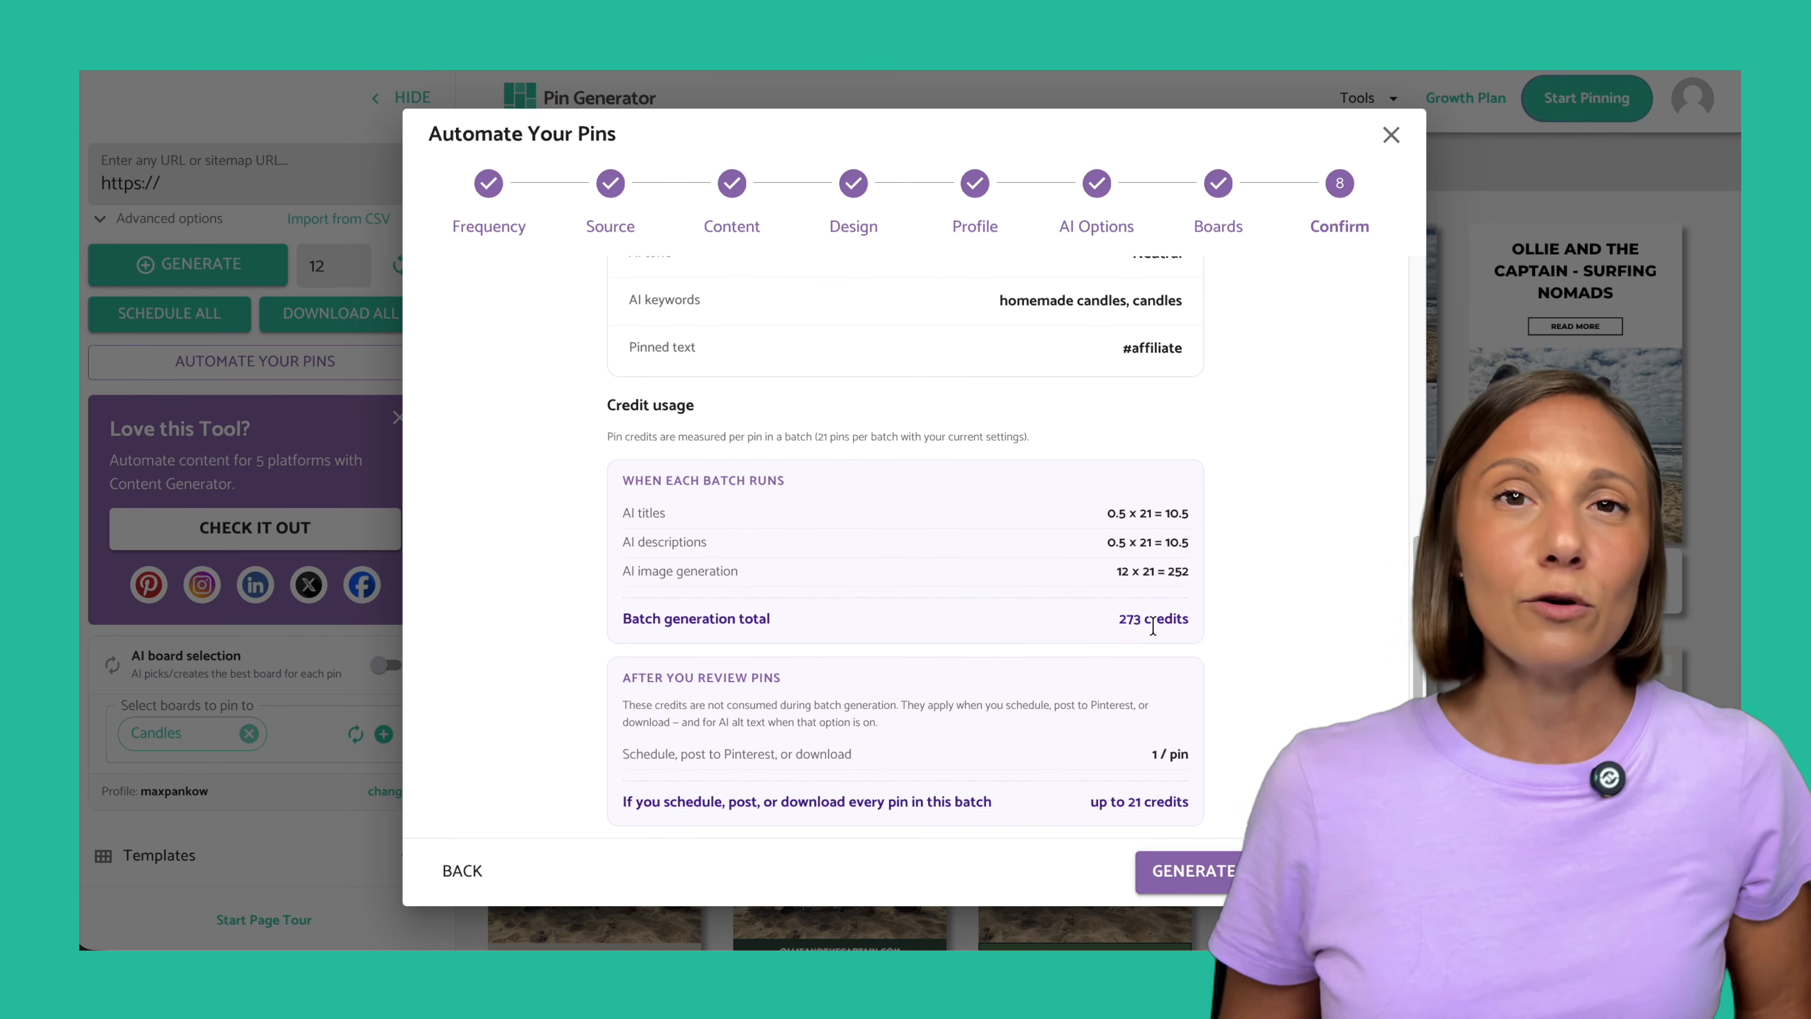
{"action": "scroll", "coordinate": [1060, 483], "scroll_direction": "down", "scroll_amount": 3}
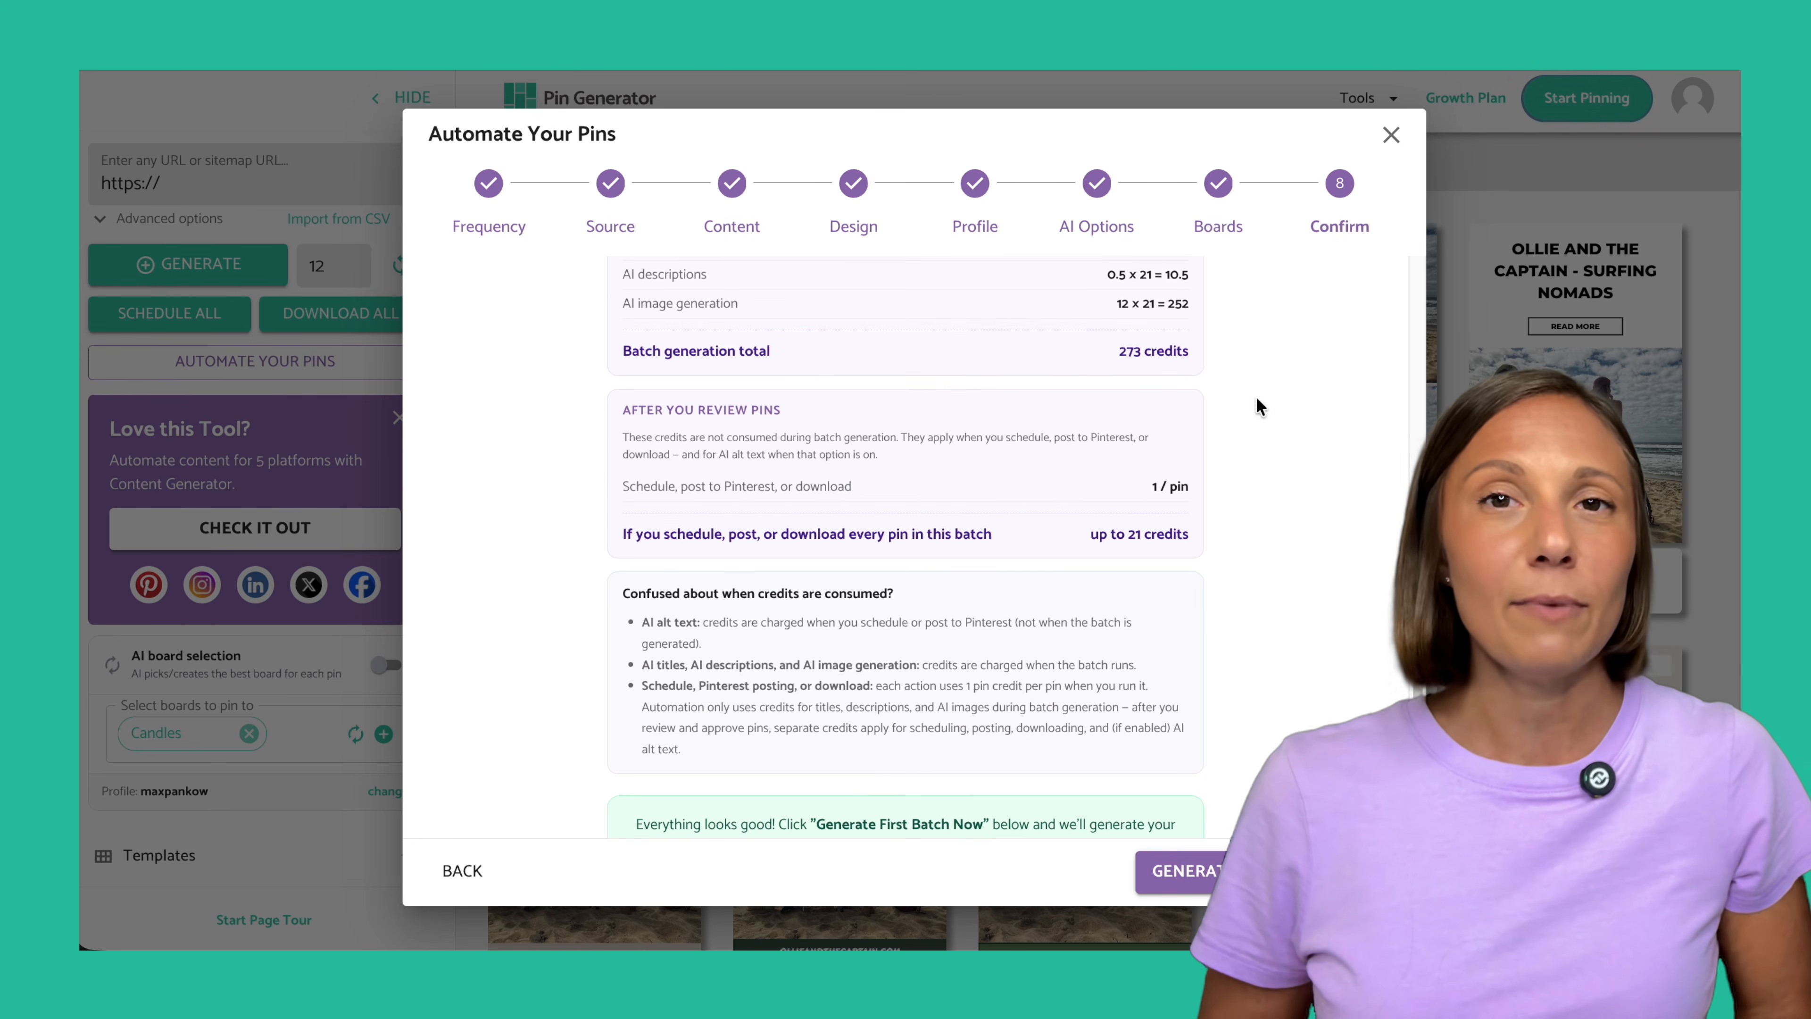
{"action": "scroll", "coordinate": [1071, 408], "scroll_direction": "down", "scroll_amount": 1}
{"action": "left_click", "coordinate": [1183, 870]}
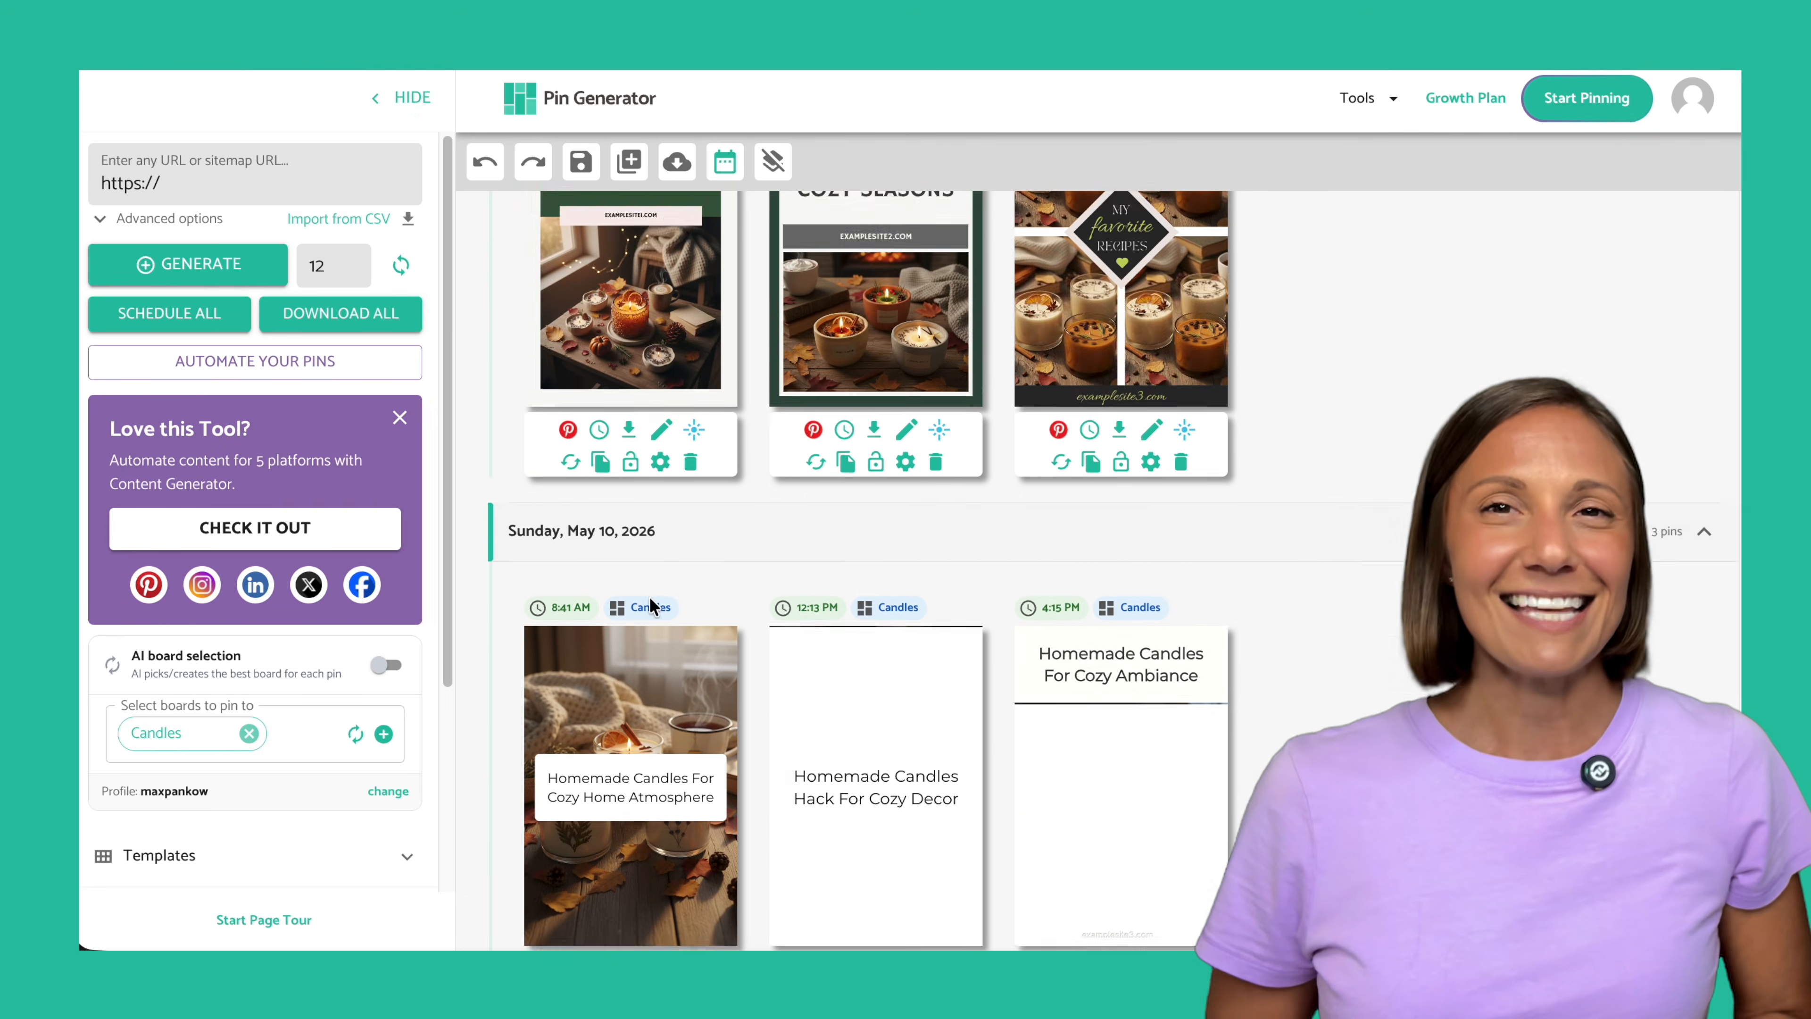
Shuffle the third pin scheduled for Wednesday, May 13, 2026 several times and open it for editing.
{"action": "scroll", "coordinate": [652, 605], "scroll_direction": "down", "scroll_amount": 3}
{"action": "scroll", "coordinate": [652, 605], "scroll_direction": "down", "scroll_amount": 10}
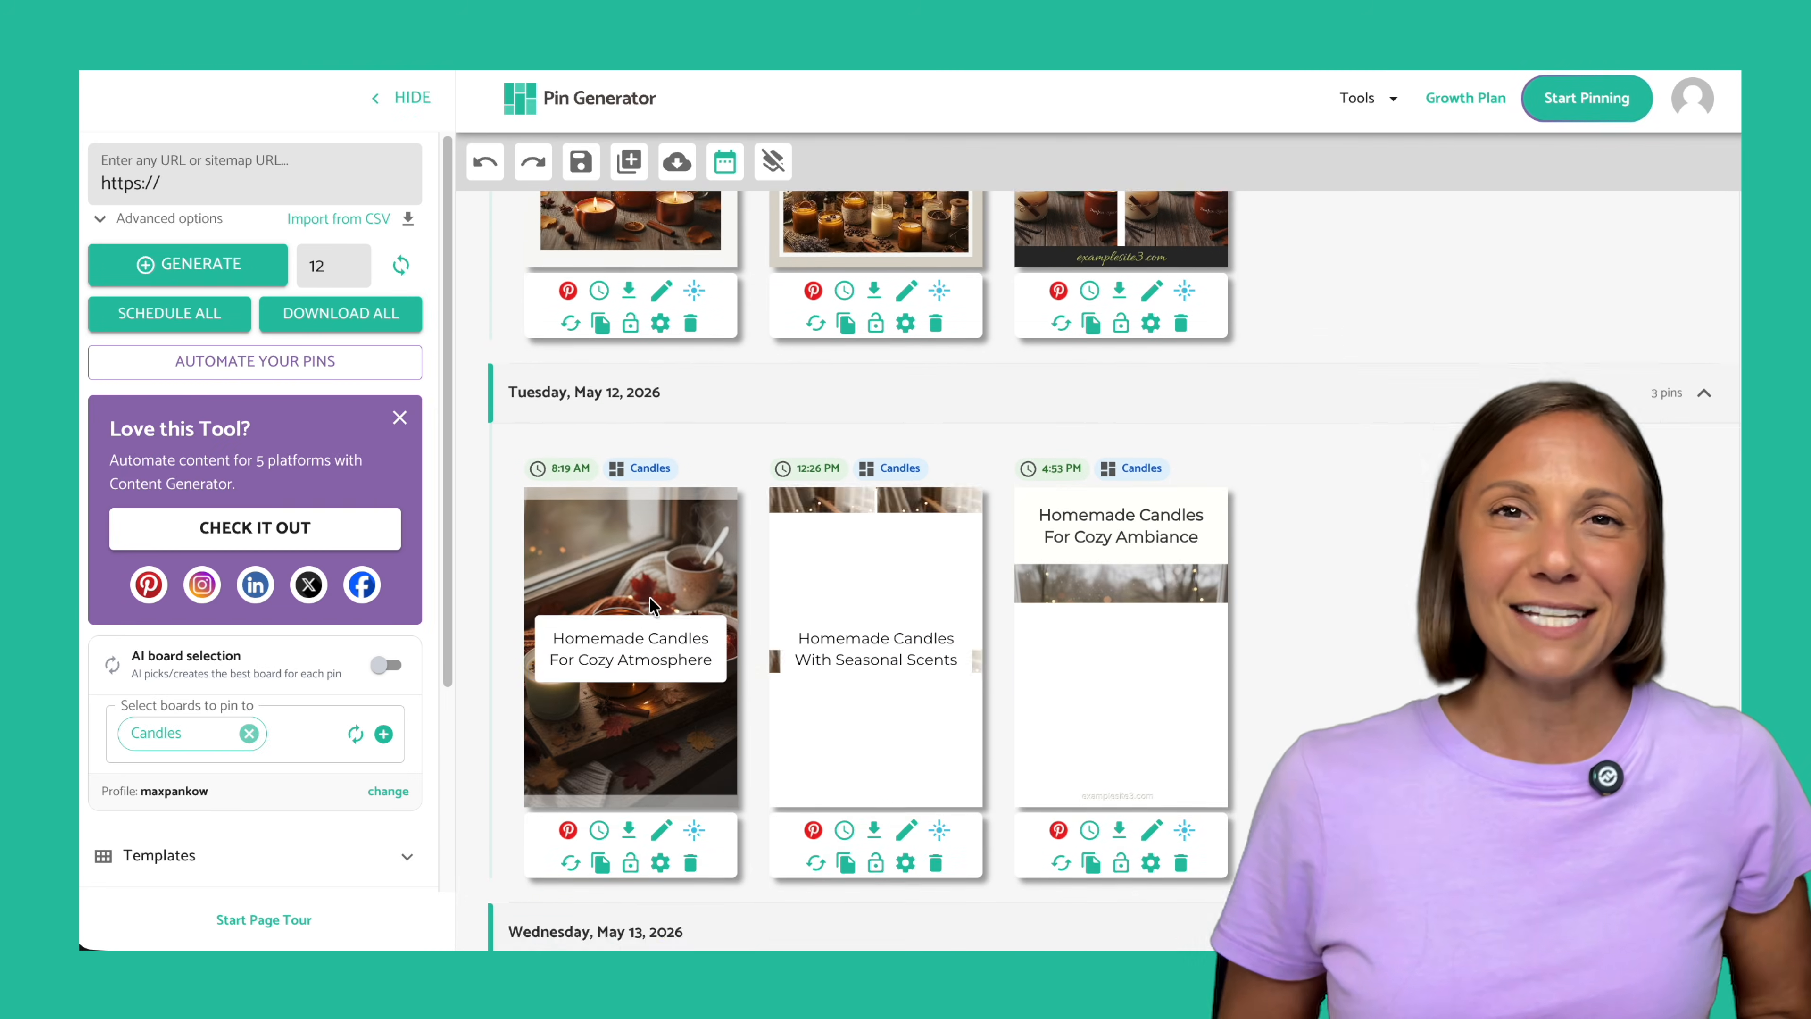
{"action": "scroll", "coordinate": [652, 605], "scroll_direction": "down", "scroll_amount": 8}
{"action": "scroll", "coordinate": [748, 539], "scroll_direction": "up", "scroll_amount": 4}
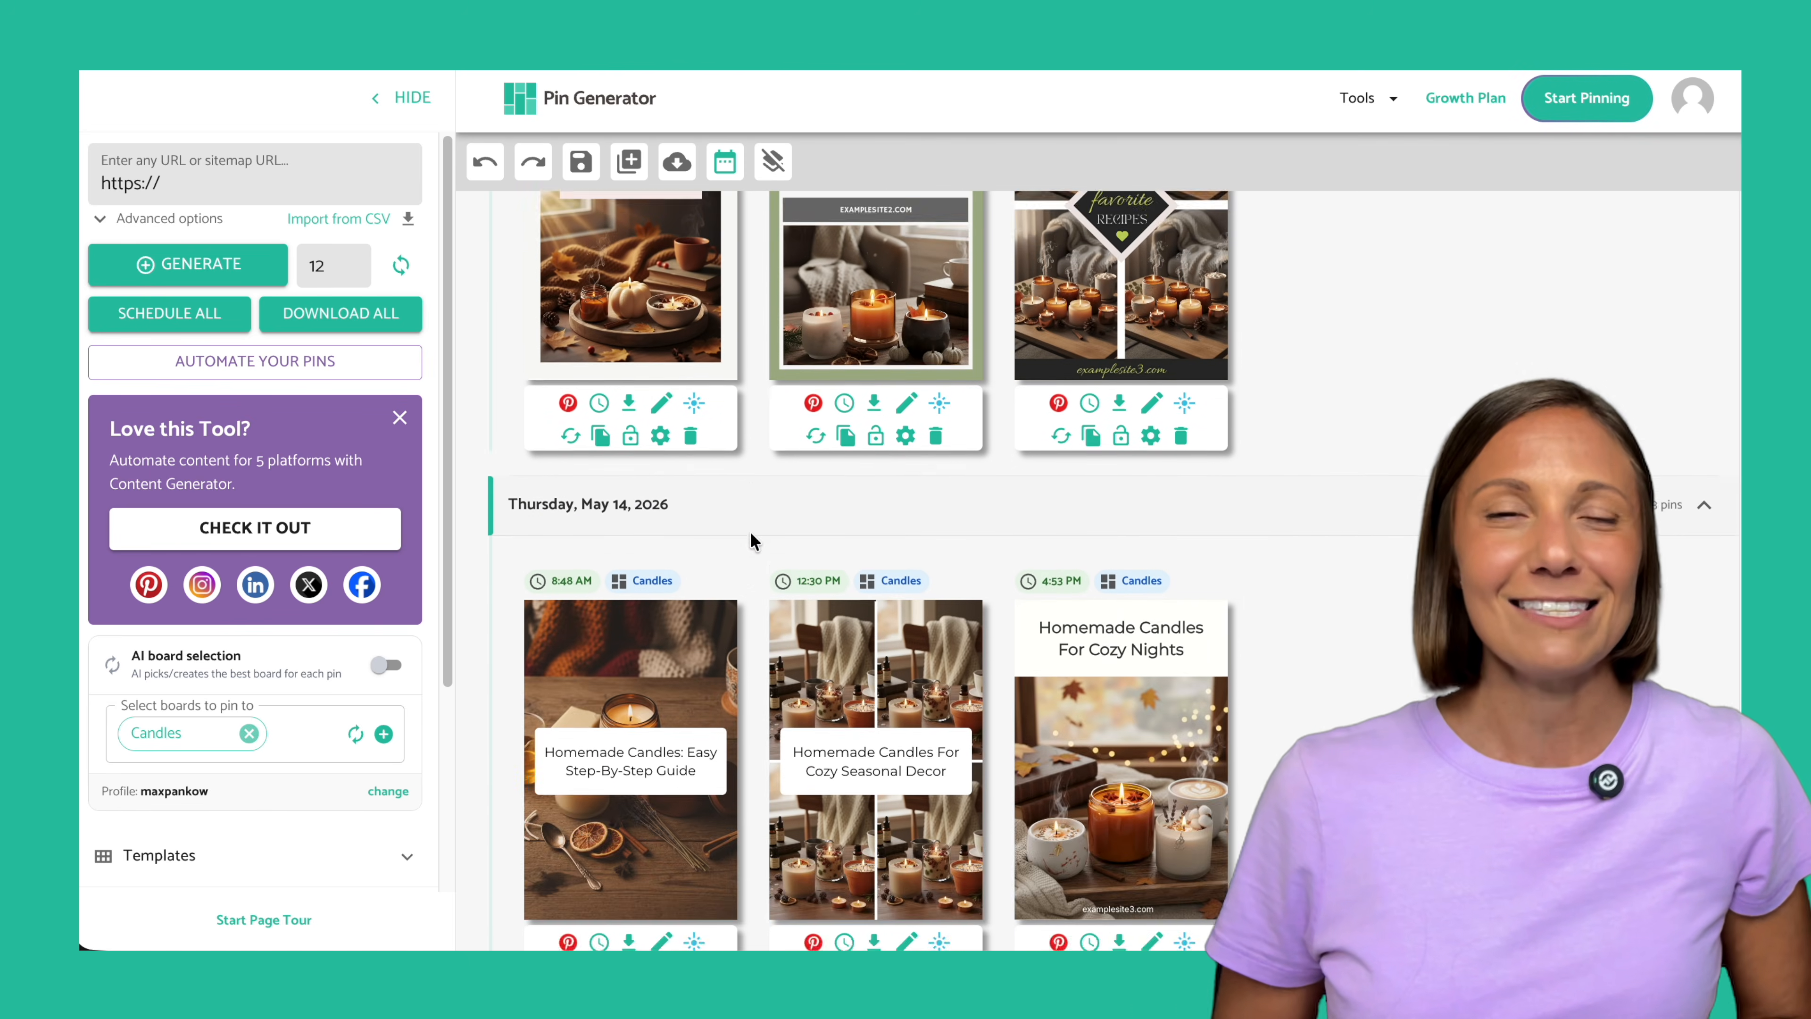
{"action": "left_click", "coordinate": [1067, 709]}
{"action": "left_click", "coordinate": [1067, 708]}
{"action": "left_click", "coordinate": [1067, 709]}
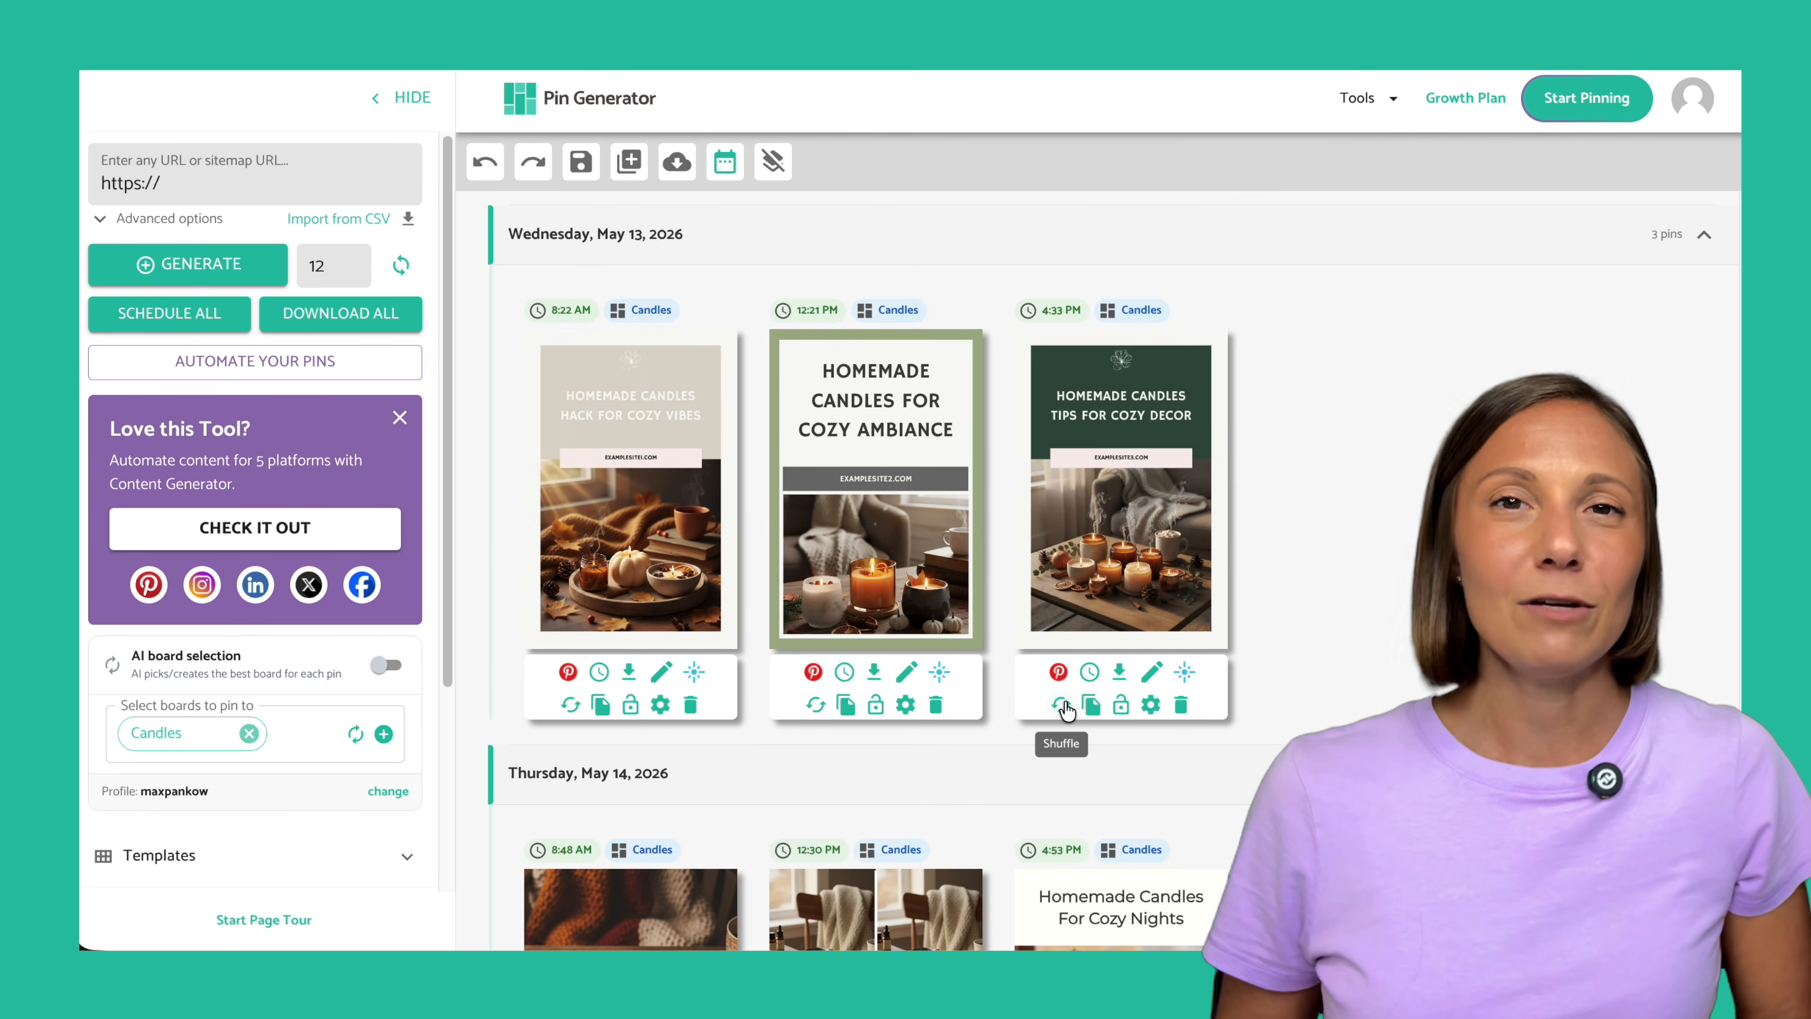
{"action": "left_click", "coordinate": [1066, 709]}
{"action": "left_click", "coordinate": [1151, 671]}
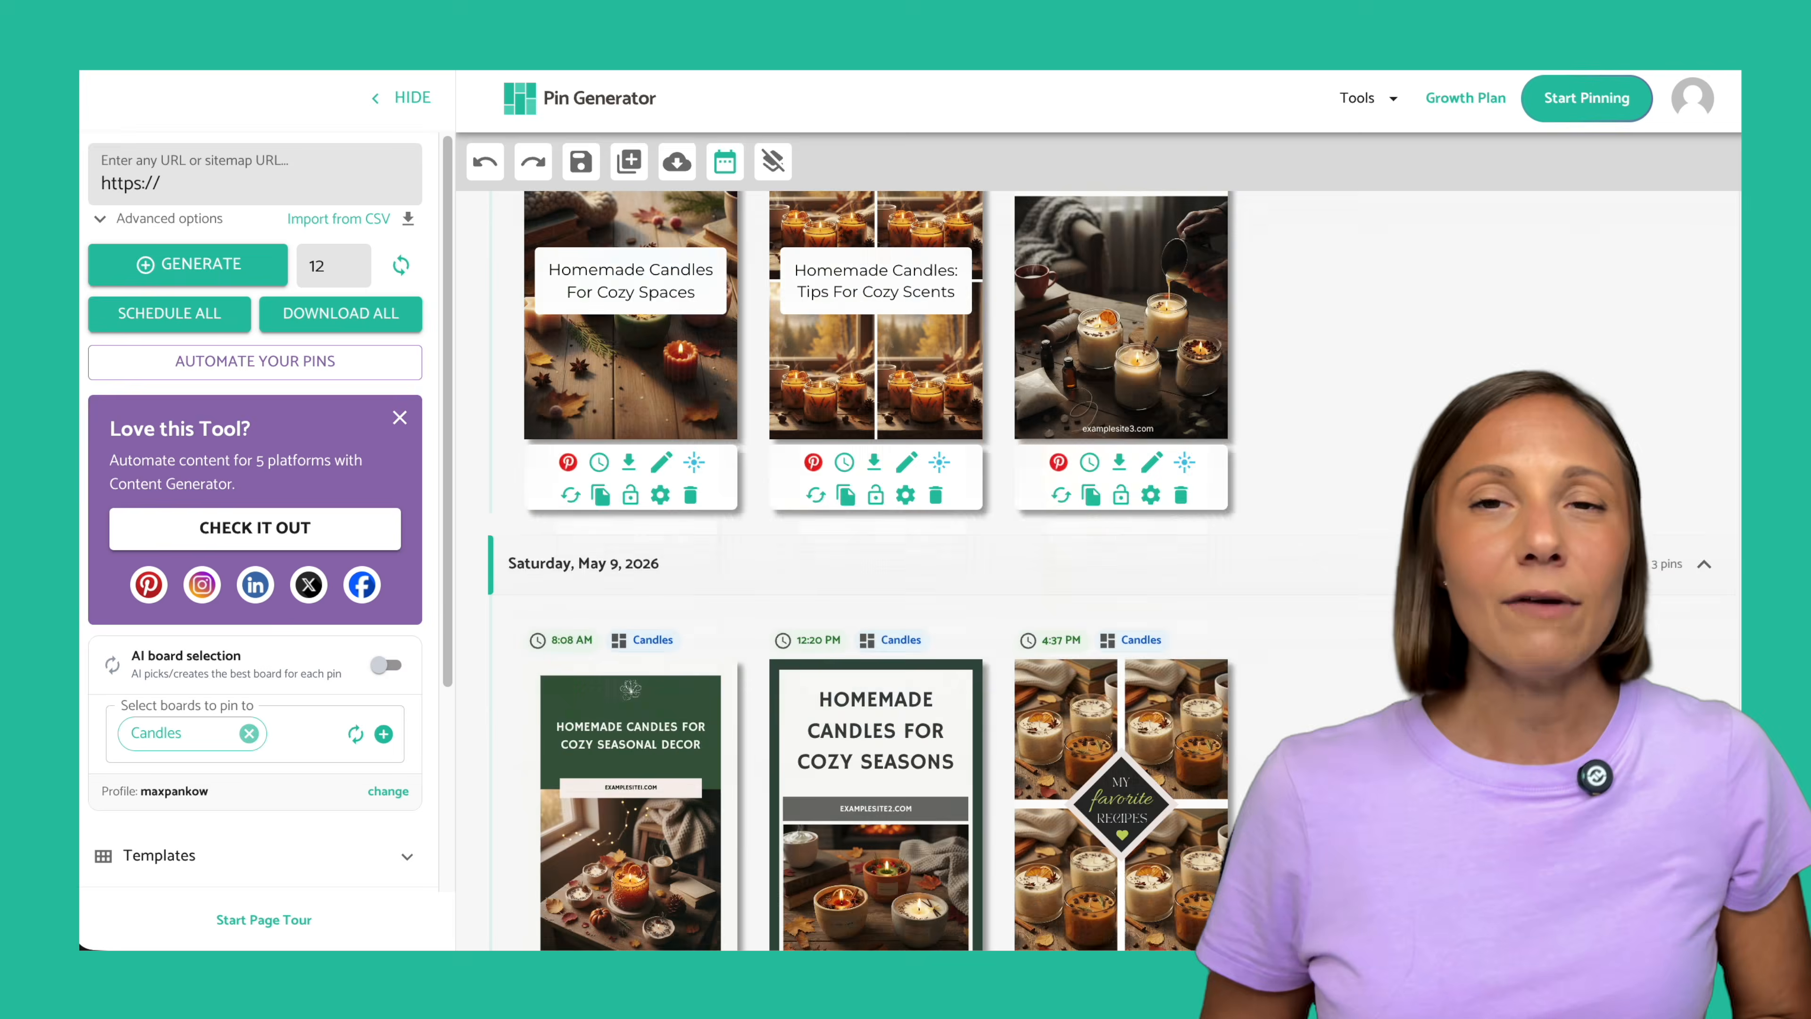
Browse the color palettes in the Brand & Style settings and turn on the low contrast text fix.
{"action": "scroll", "coordinate": [371, 677], "scroll_direction": "down", "scroll_amount": 4}
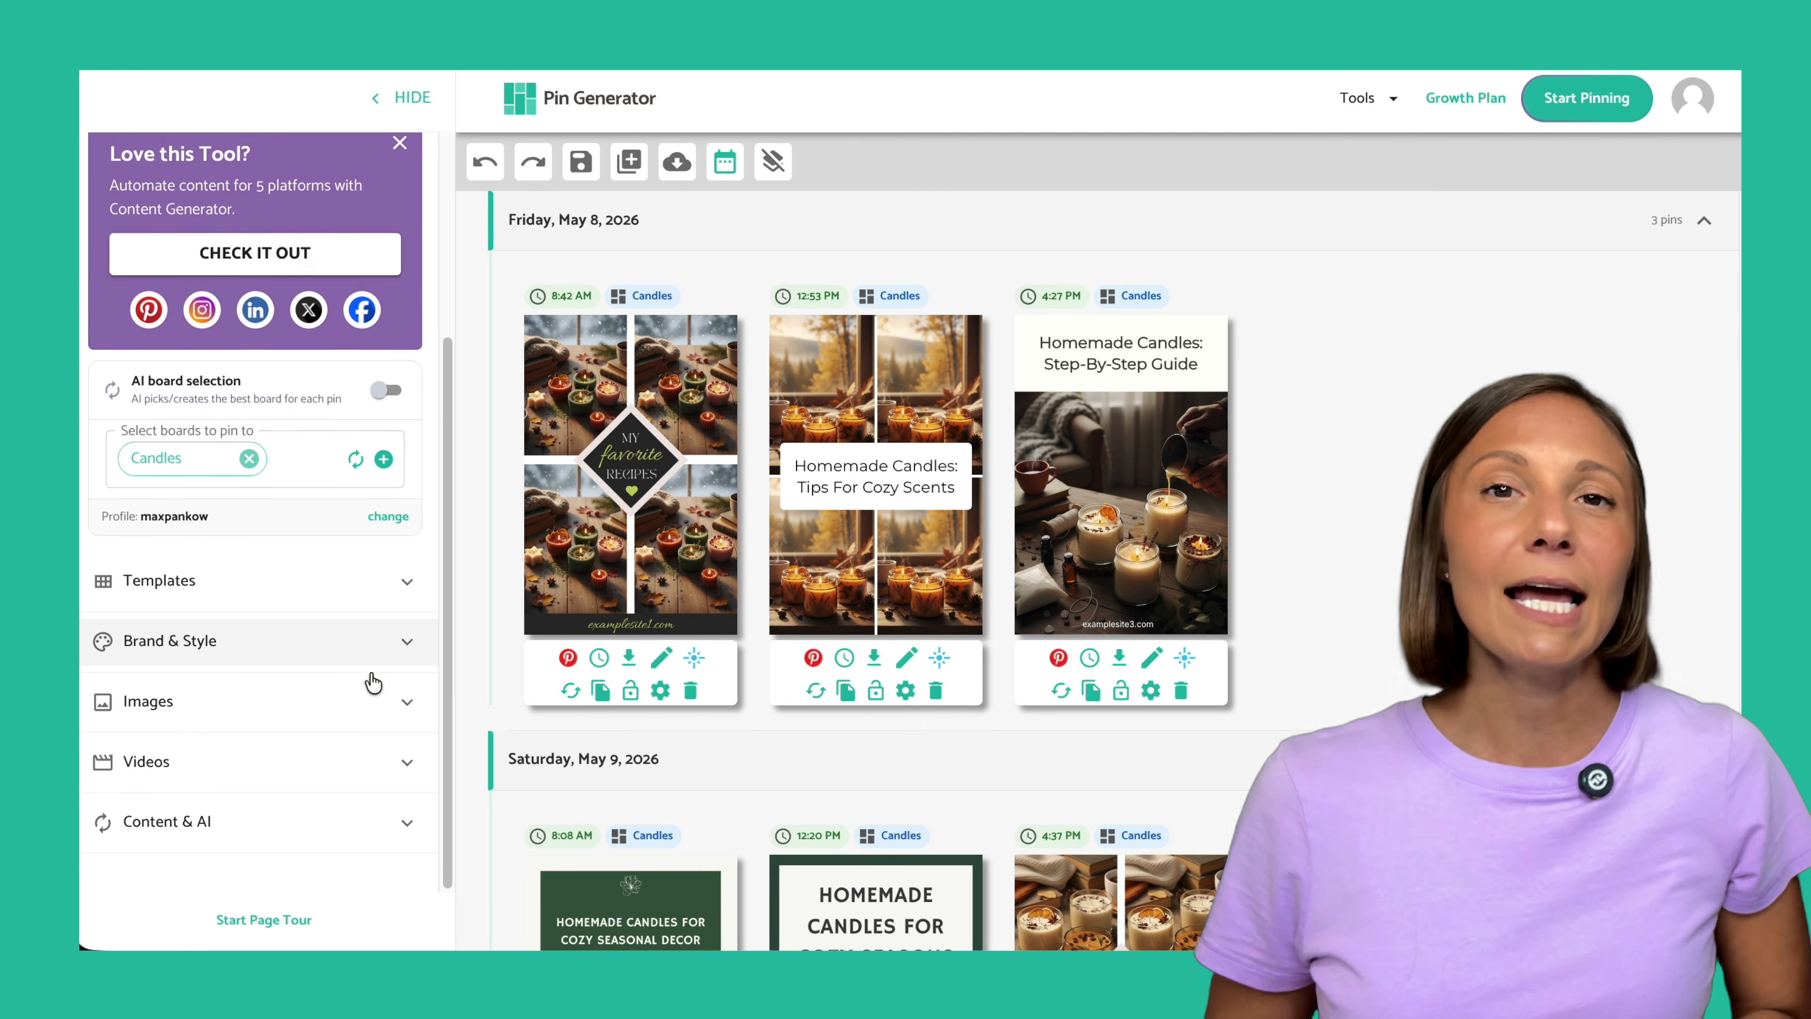
{"action": "left_click", "coordinate": [249, 582]}
{"action": "left_click", "coordinate": [214, 808]}
{"action": "left_click", "coordinate": [404, 538]}
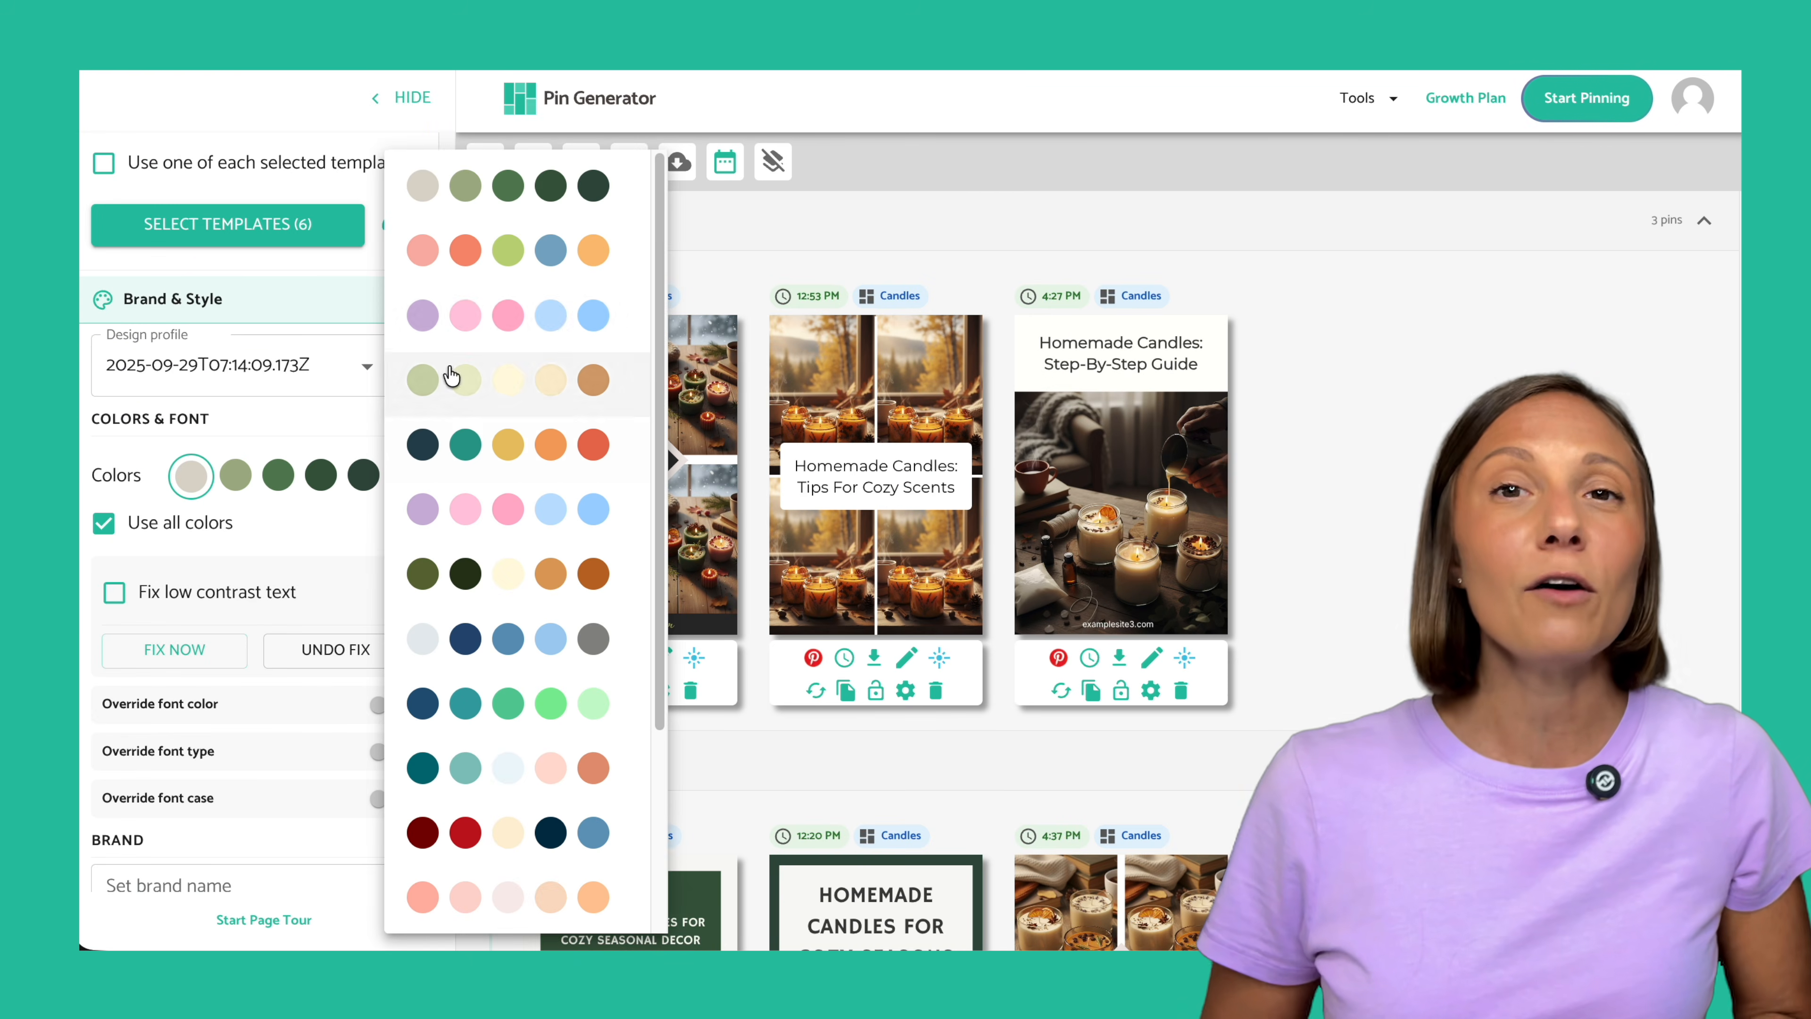
{"action": "left_click", "coordinate": [456, 336]}
{"action": "scroll", "coordinate": [457, 334], "scroll_direction": "down", "scroll_amount": 7}
{"action": "left_click", "coordinate": [407, 475]}
{"action": "left_click", "coordinate": [456, 242]}
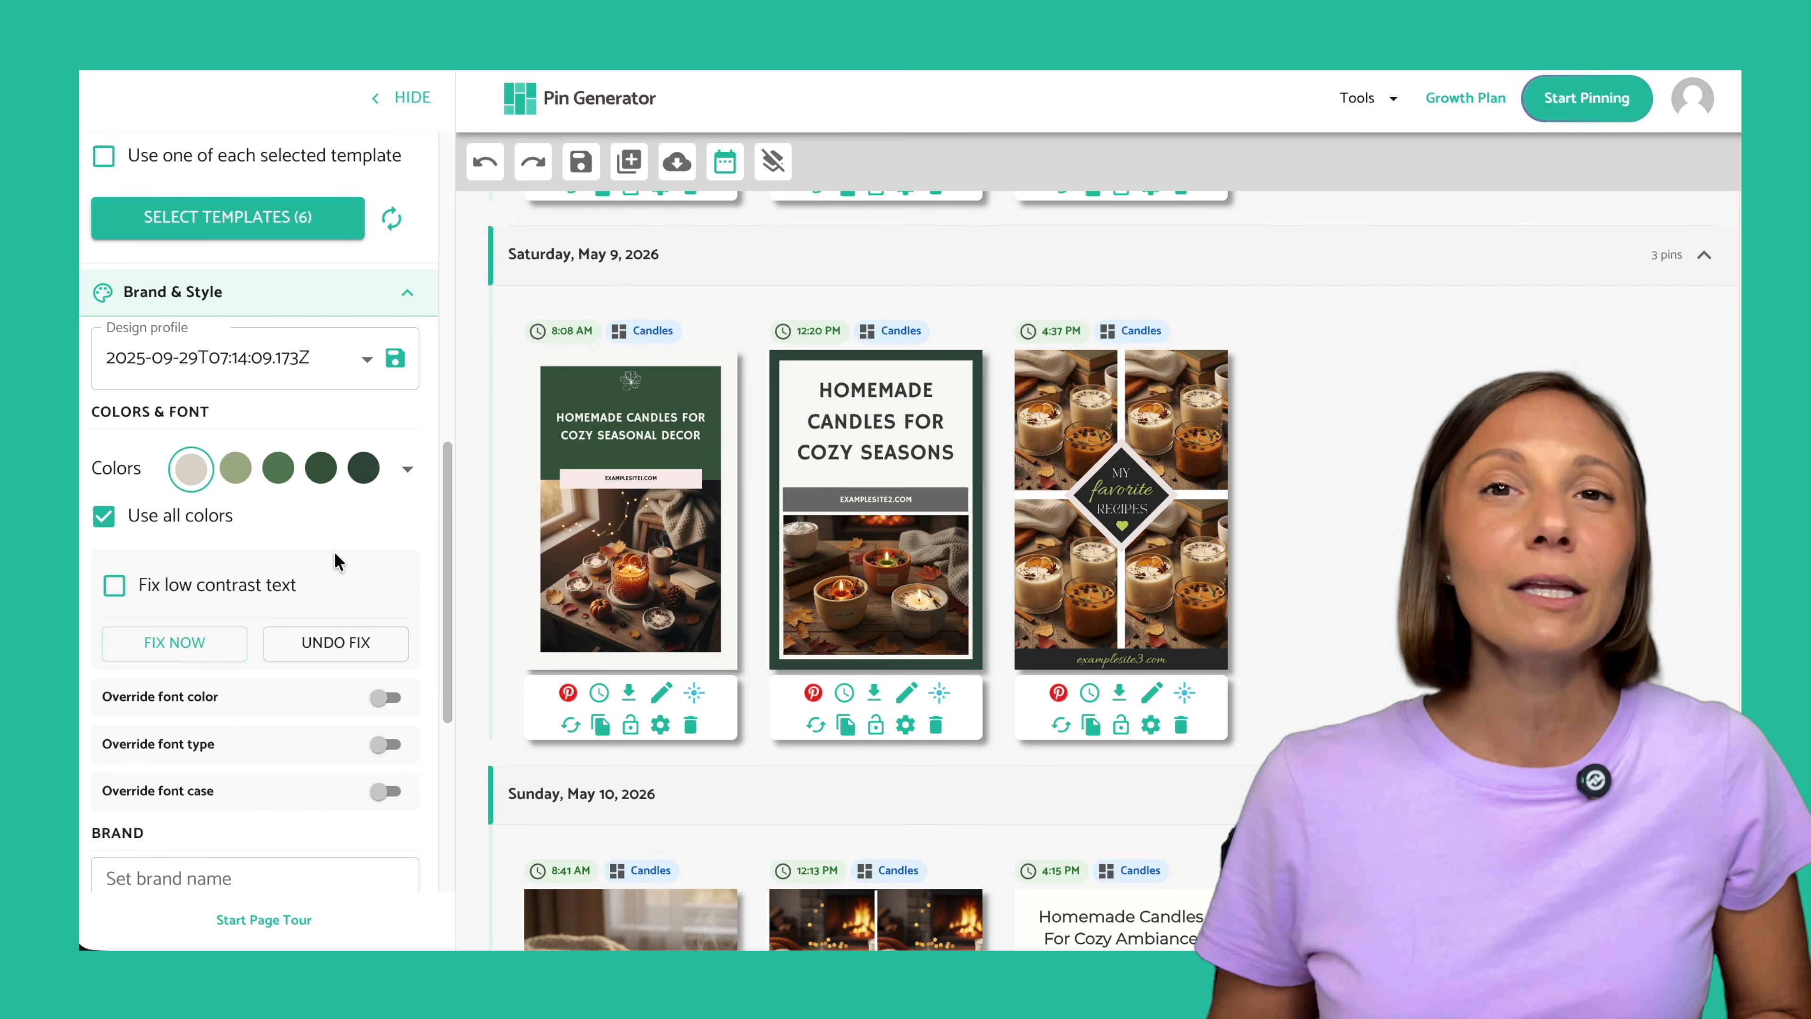
{"action": "left_click", "coordinate": [115, 591]}
{"action": "scroll", "coordinate": [258, 575], "scroll_direction": "down", "scroll_amount": 1}
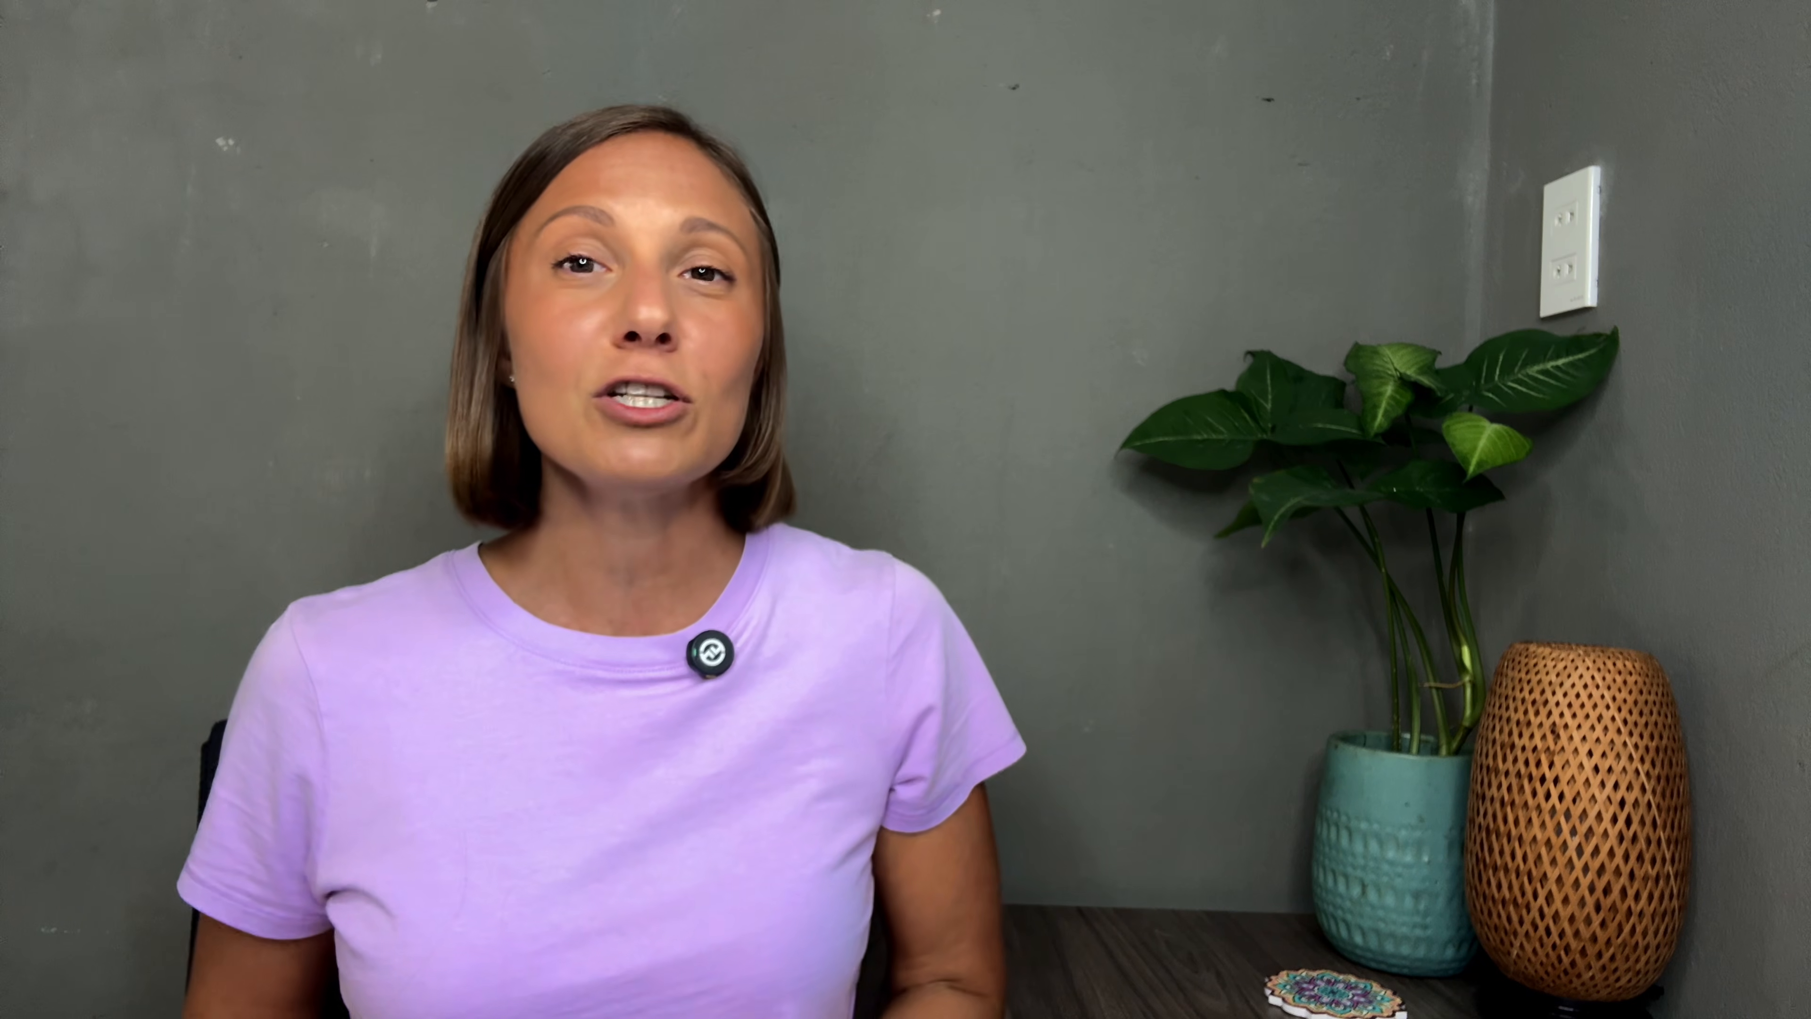